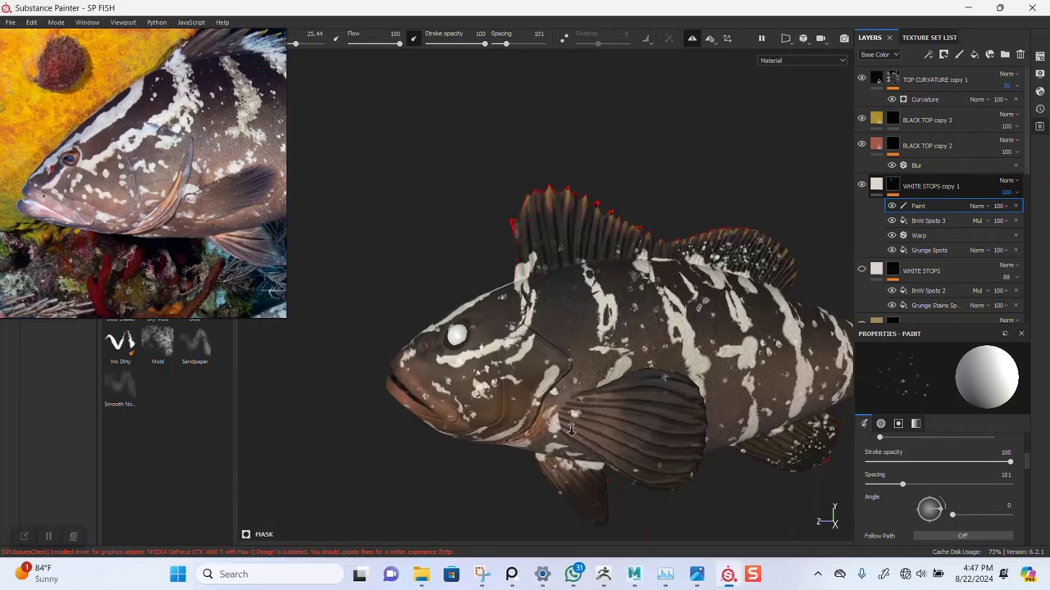
Duplicate WHITE STOPS copy 1 as WHITE STOPS copy 2 and give the copy a black mask.
scroll(591, 353, up, 1)
scroll(574, 348, up, 2)
scroll(531, 337, up, 2)
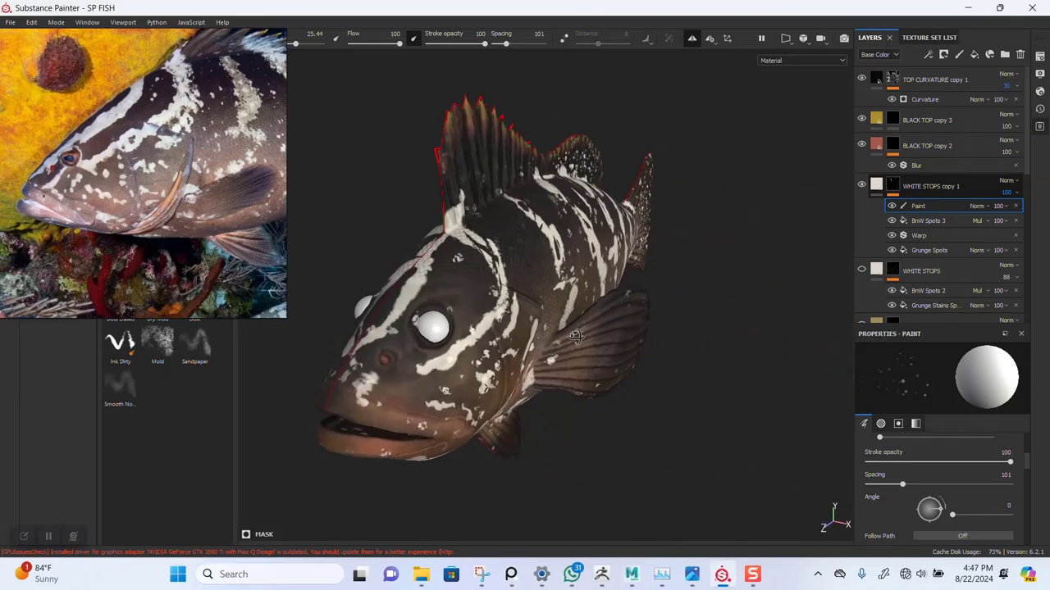
alt+drag(531, 337, 479, 354)
scroll(476, 365, up, 2)
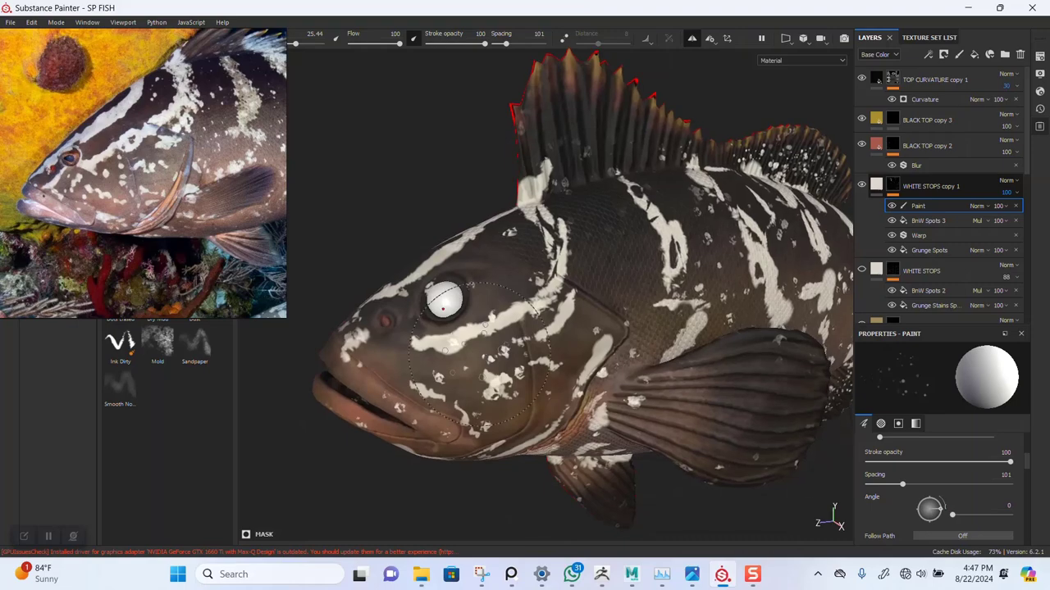
mouse_move(469, 363)
alt+mouse_down()
mouse_move(608, 408)
mouse_move(535, 364)
alt+mouse_up()
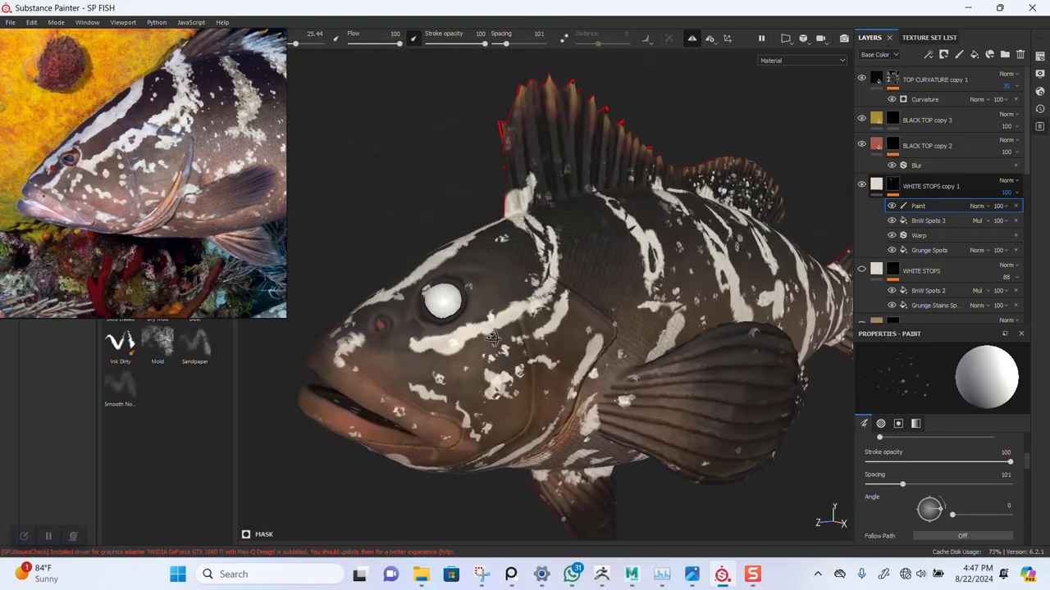
scroll(535, 364, up, 3)
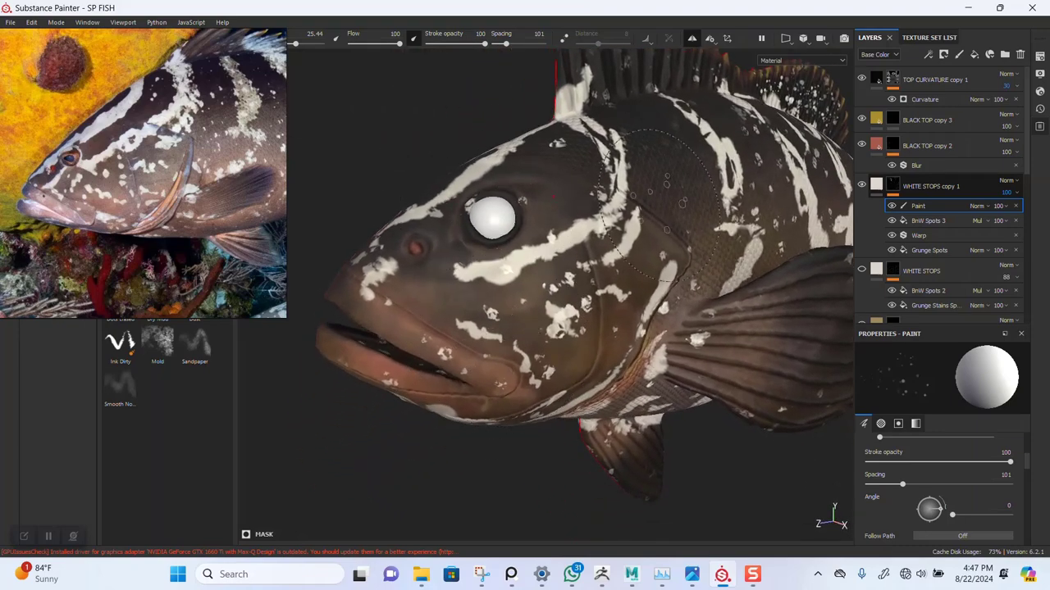
click(910, 187)
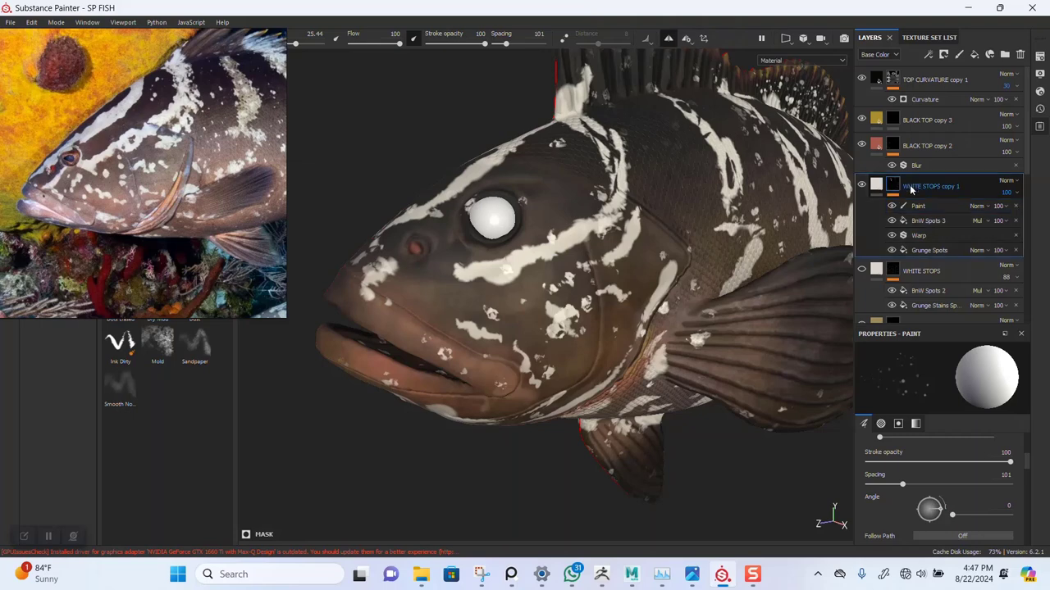
key(ctrl+d)
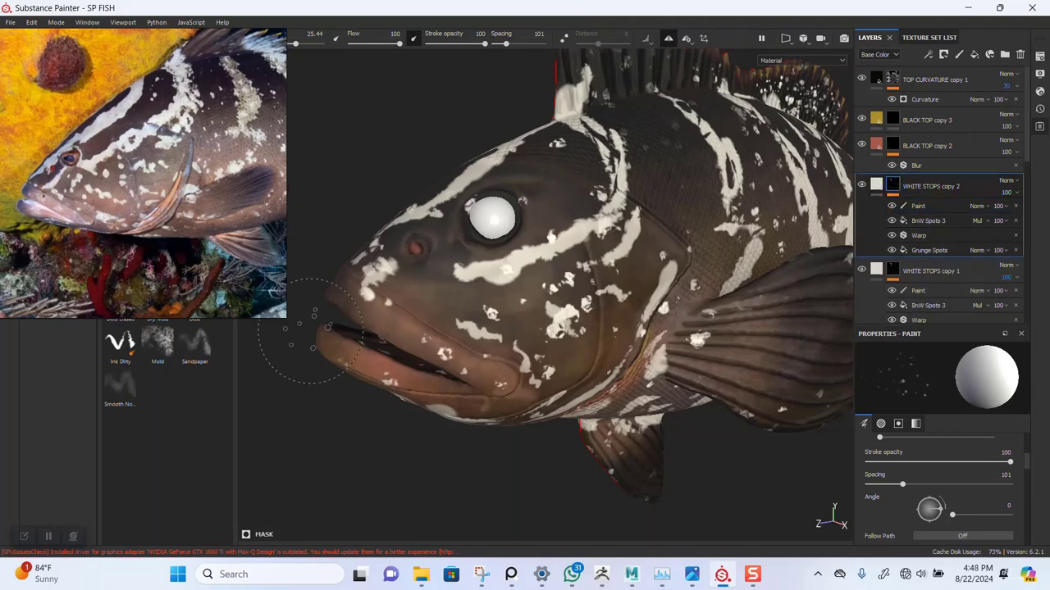
right_click(896, 187)
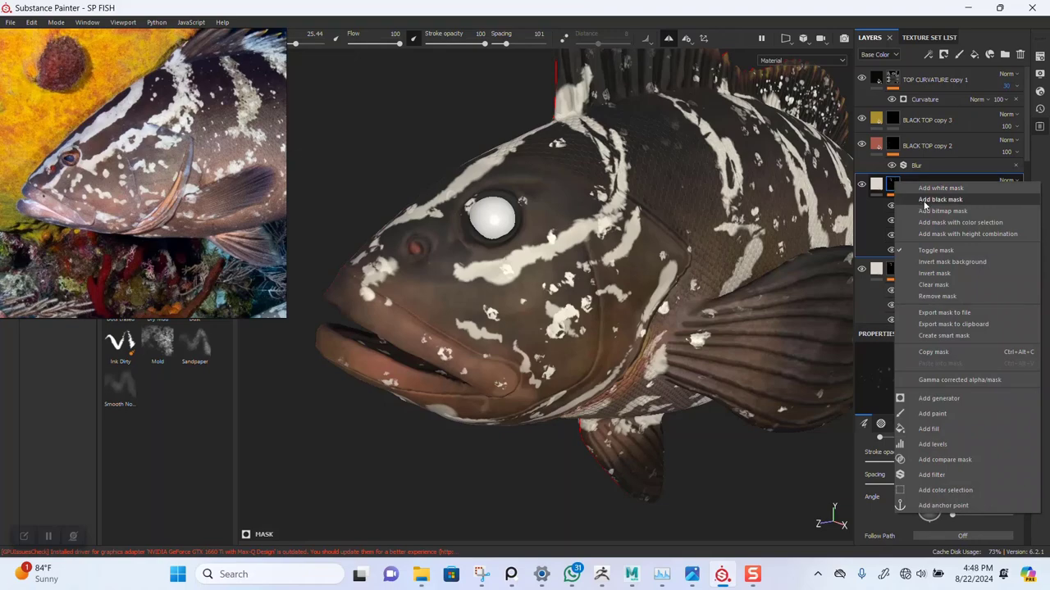
click(925, 204)
Paint whitish dirt inside the lower lip with the Dirt 1 brush at size 12.05.
drag(143, 173, 533, 148)
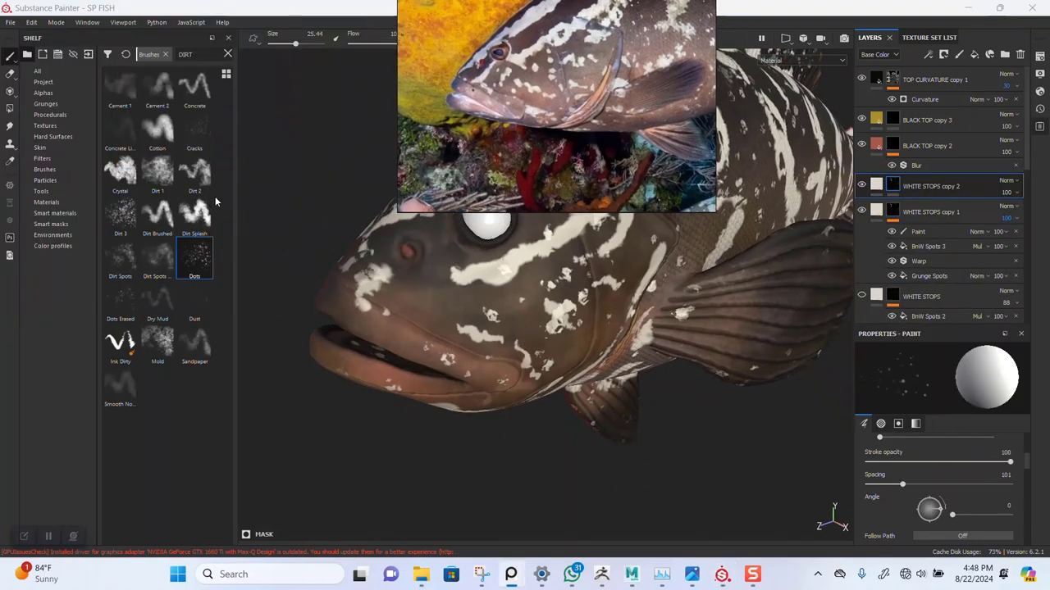
click(159, 176)
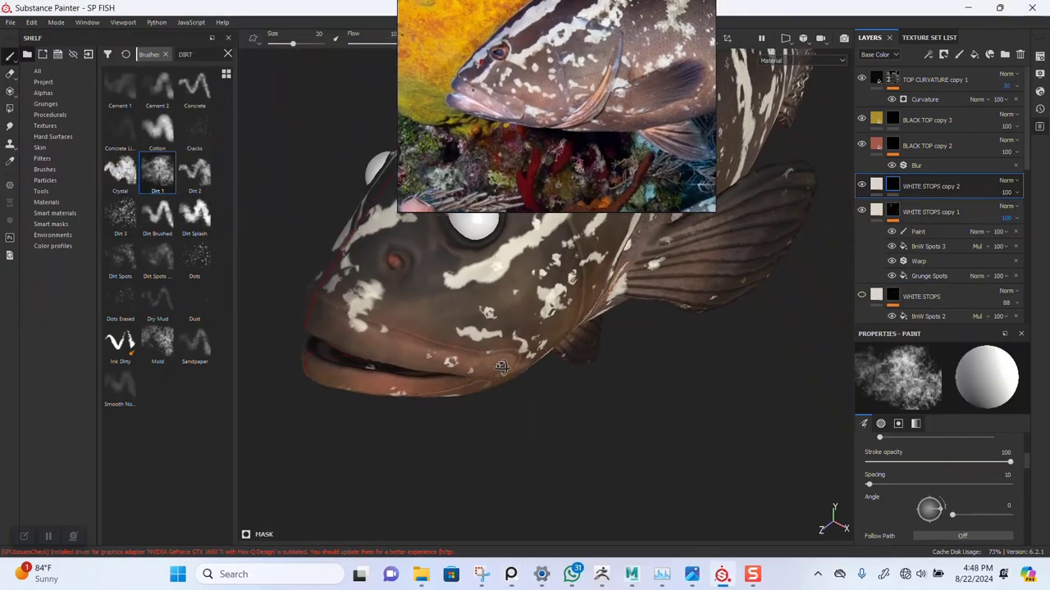
alt+drag(437, 380, 460, 328)
alt+right_drag(437, 383, 548, 410)
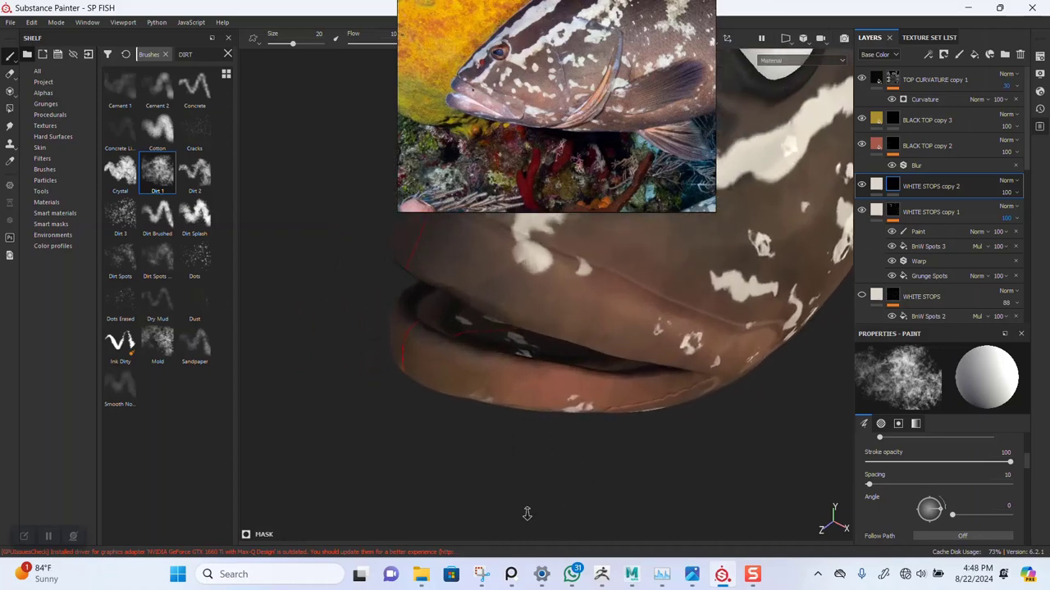
alt+drag(548, 410, 517, 427)
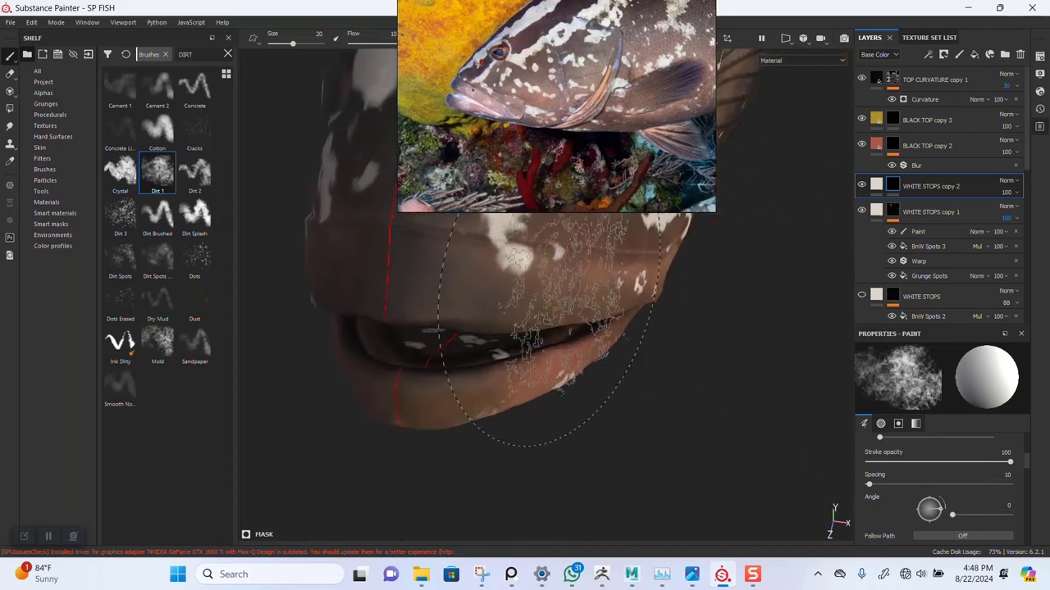
ctrl+right_drag(486, 351, 490, 354)
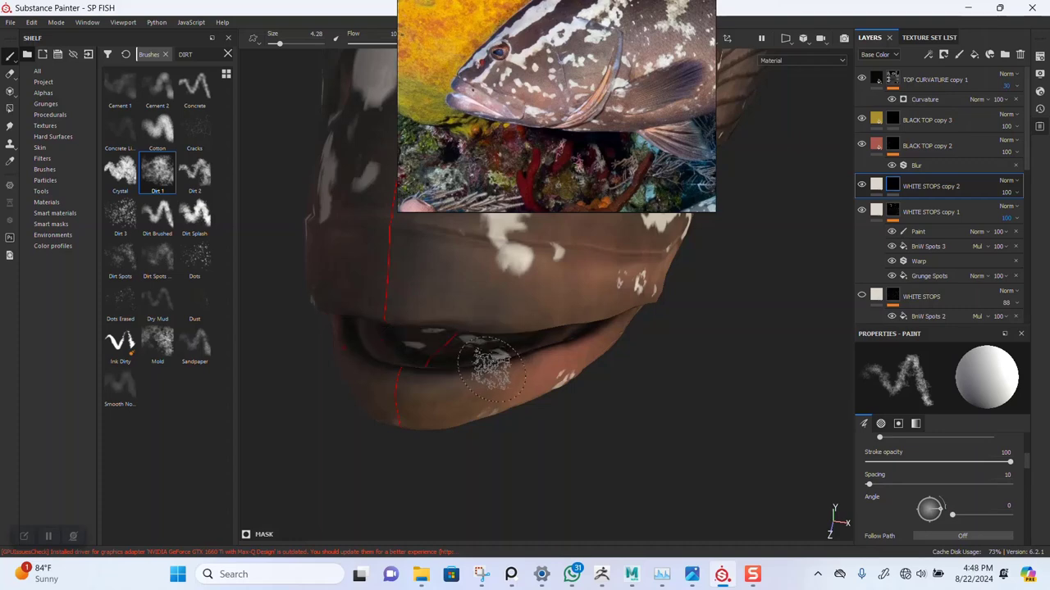
mouse_move(488, 332)
alt+mouse_down()
mouse_move(379, 348)
mouse_move(324, 303)
alt+mouse_up()
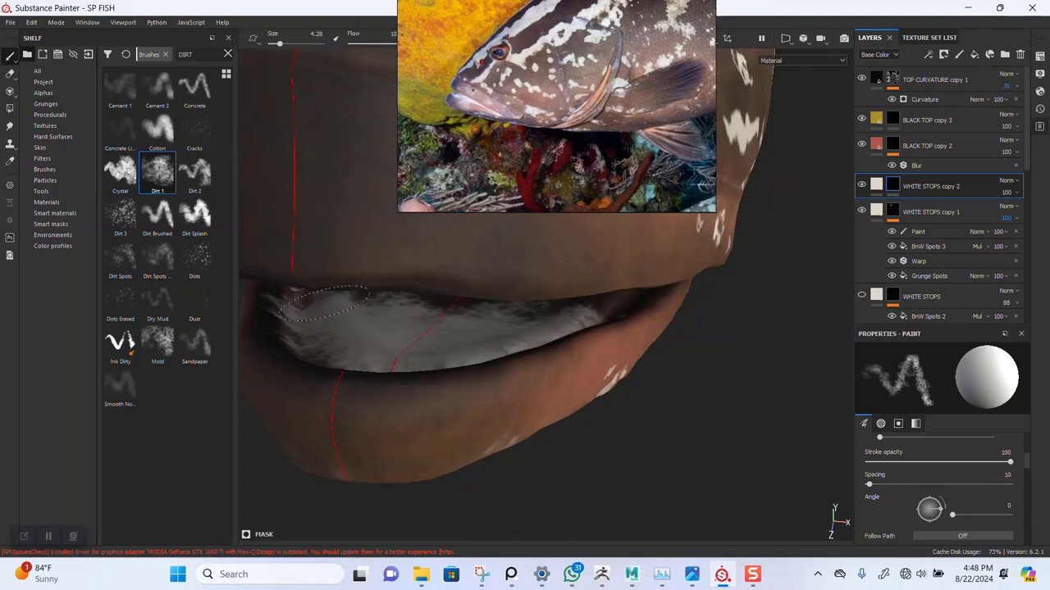
Switch to the 3D/2D split view and paint a vertical white stroke on the head texture.
click(787, 45)
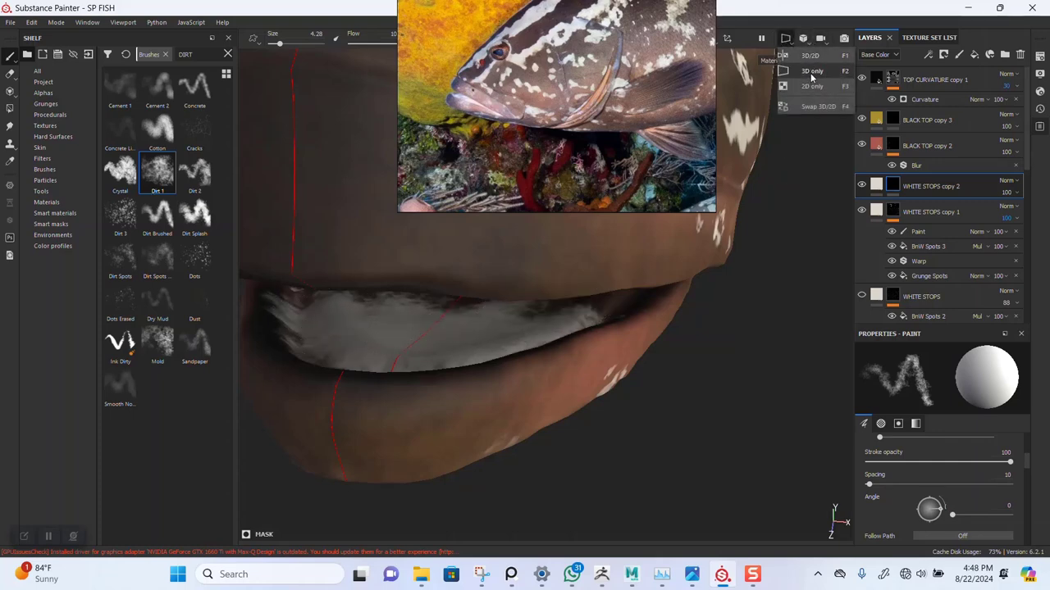
click(811, 56)
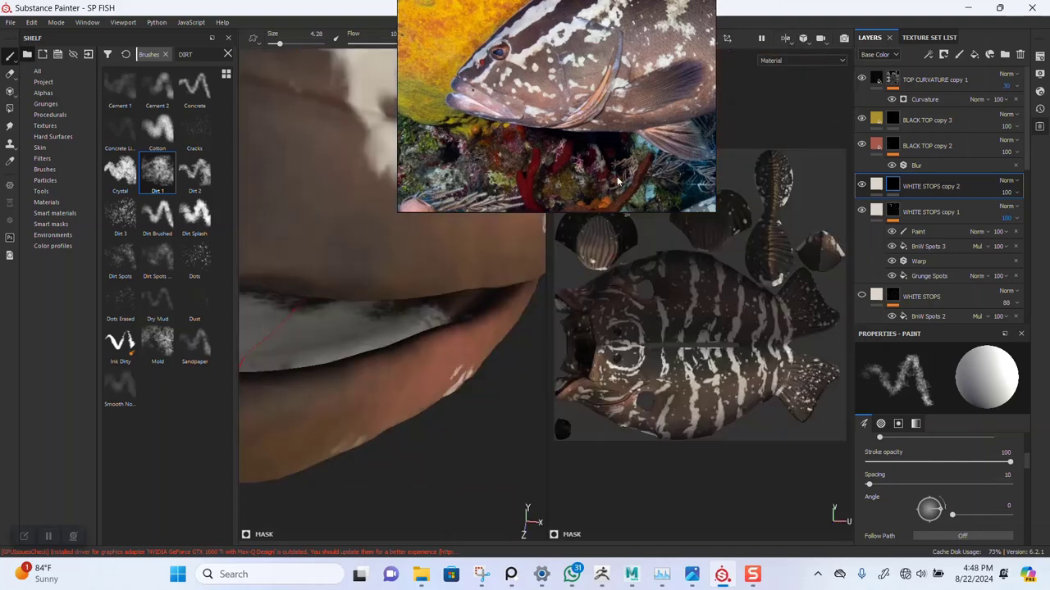
alt+drag(492, 281, 378, 369)
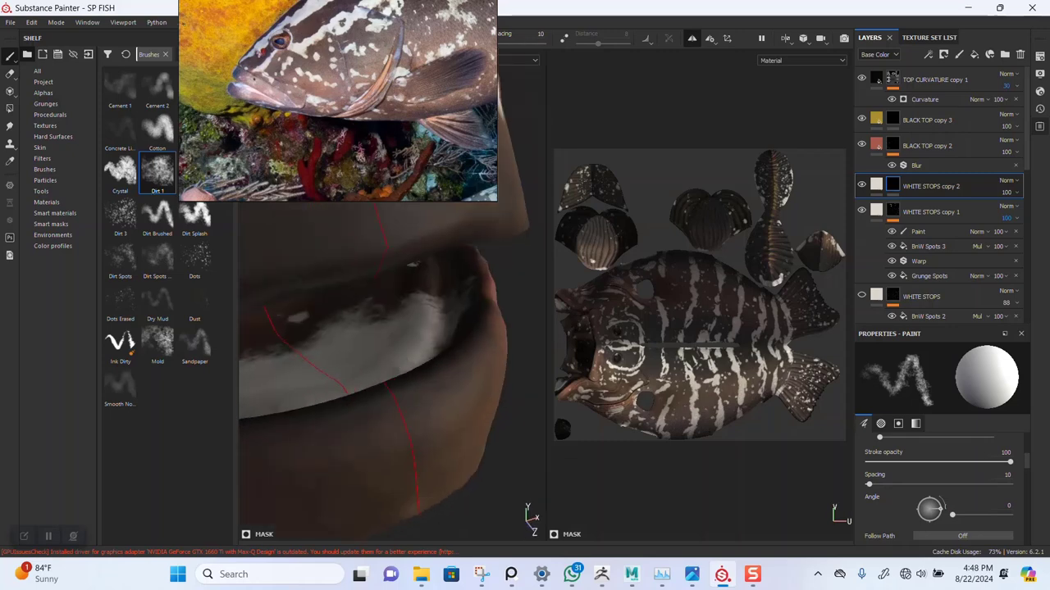
mouse_move(366, 367)
alt+mouse_down()
mouse_move(402, 357)
mouse_move(338, 353)
alt+mouse_up()
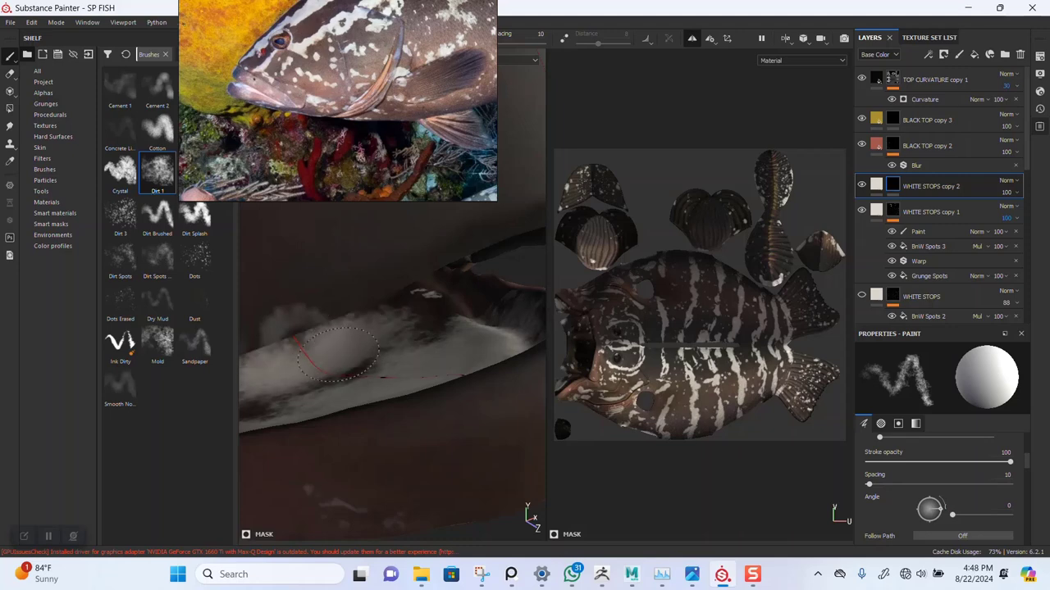
scroll(662, 340, up, 2)
scroll(662, 339, up, 2)
scroll(661, 340, up, 2)
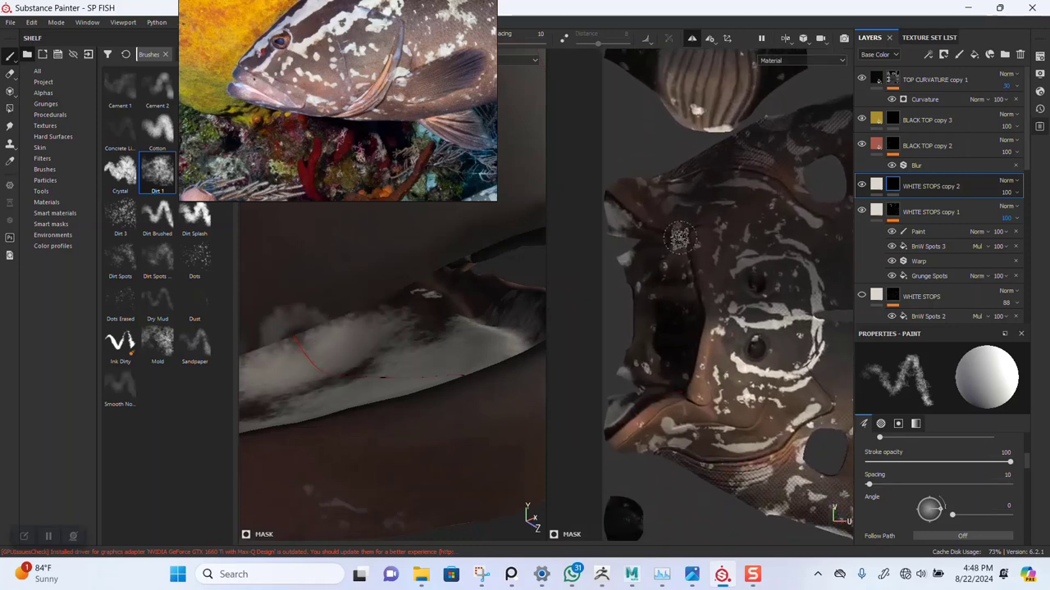
scroll(662, 340, up, 2)
scroll(661, 339, up, 2)
scroll(662, 339, up, 1)
drag(646, 238, 631, 378)
Resize the brush and paint more white strokes down the side of the head.
key(bracketright)
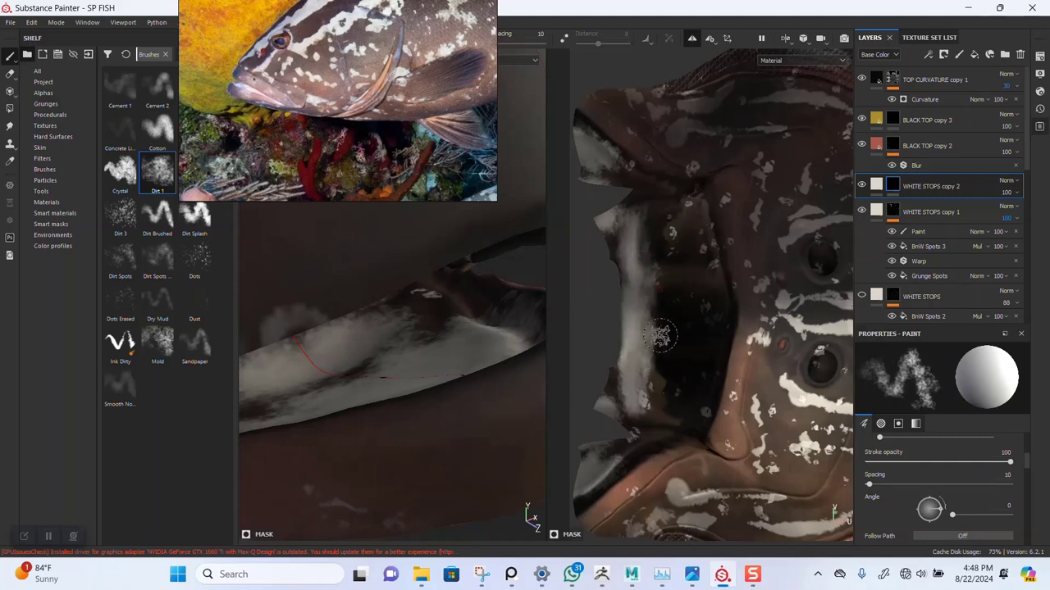
key(bracketright)
key(bracketright)
key(bracketright)
key(bracketright)
key(bracketright)
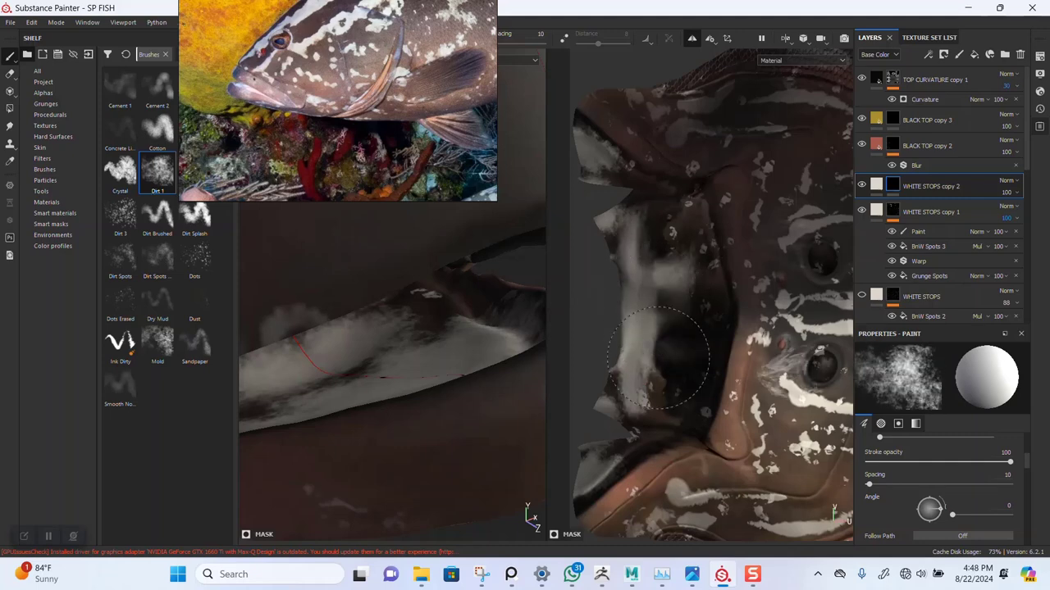
key(bracketleft)
key(bracketleft)
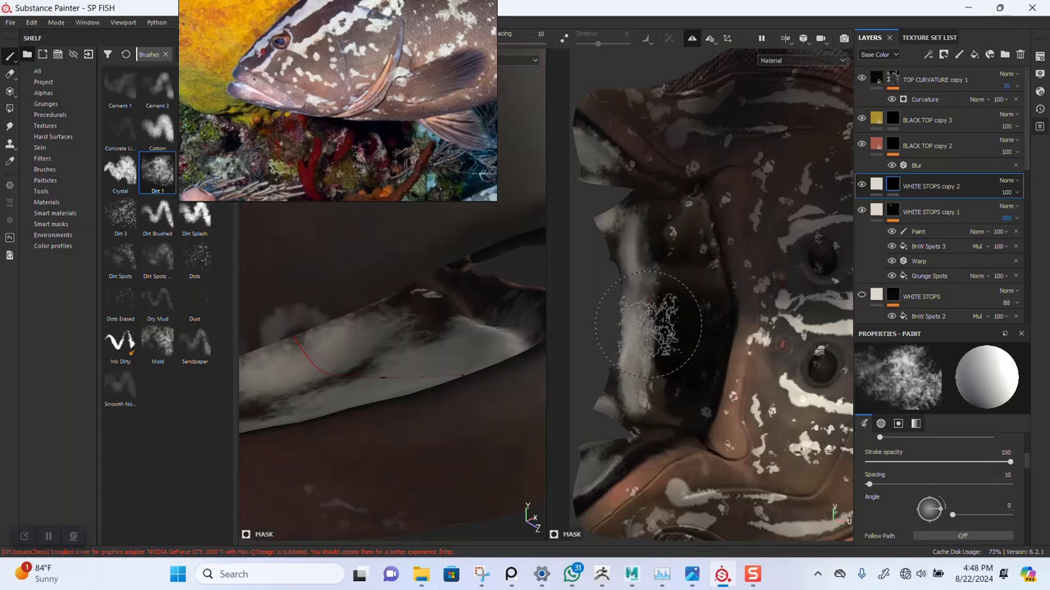
key(bracketleft)
key(bracketleft)
key(bracketleft)
key(bracketleft)
drag(665, 279, 674, 313)
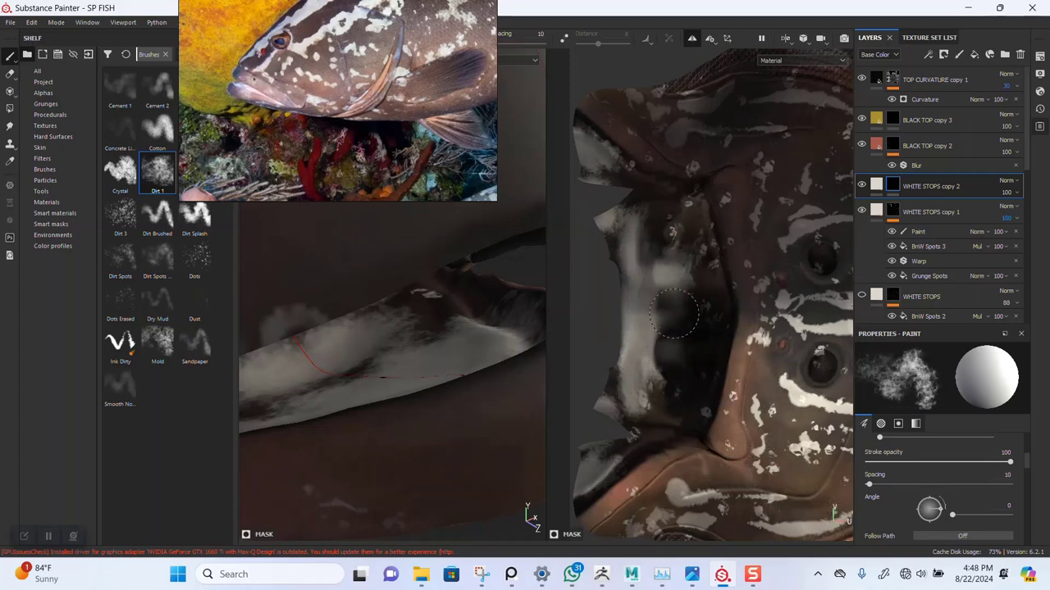
mouse_move(643, 230)
mouse_down()
mouse_move(621, 197)
mouse_move(632, 344)
mouse_move(623, 400)
mouse_move(597, 451)
mouse_up()
Pan, zoom and orbit the 3D view around the mouth and lower jaw.
alt+middle_drag(656, 387, 705, 305)
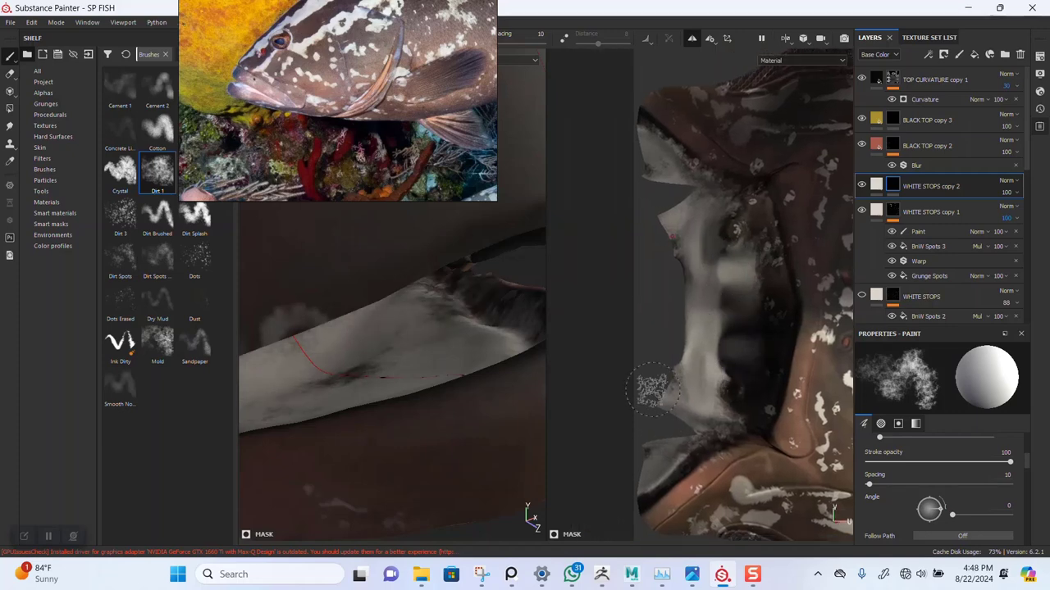
scroll(402, 244, down, 2)
scroll(403, 244, down, 2)
scroll(425, 237, down, 2)
scroll(425, 238, up, 2)
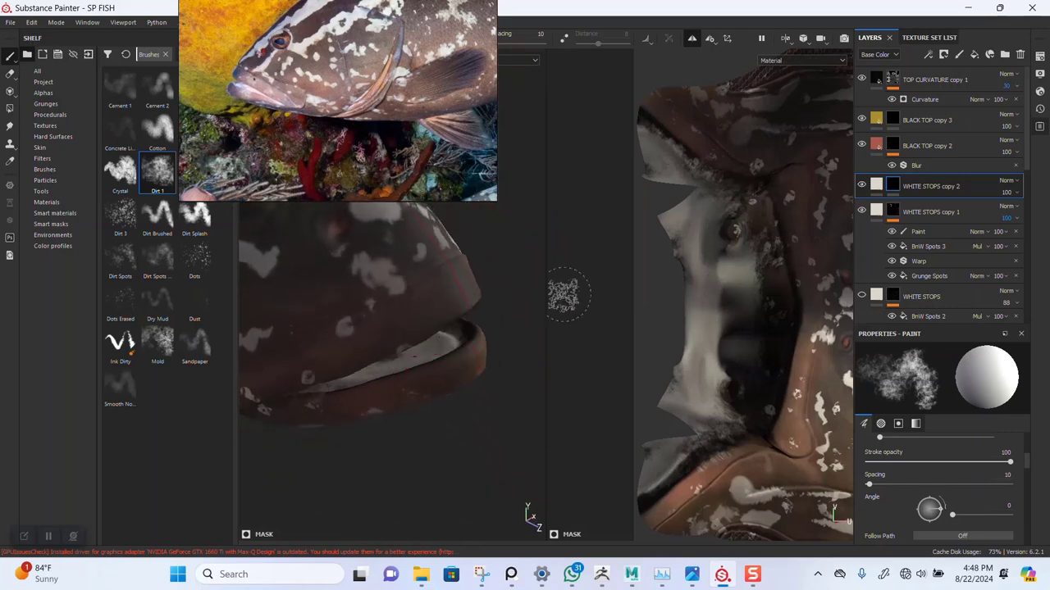
middle_drag(656, 312, 700, 296)
scroll(436, 441, up, 1)
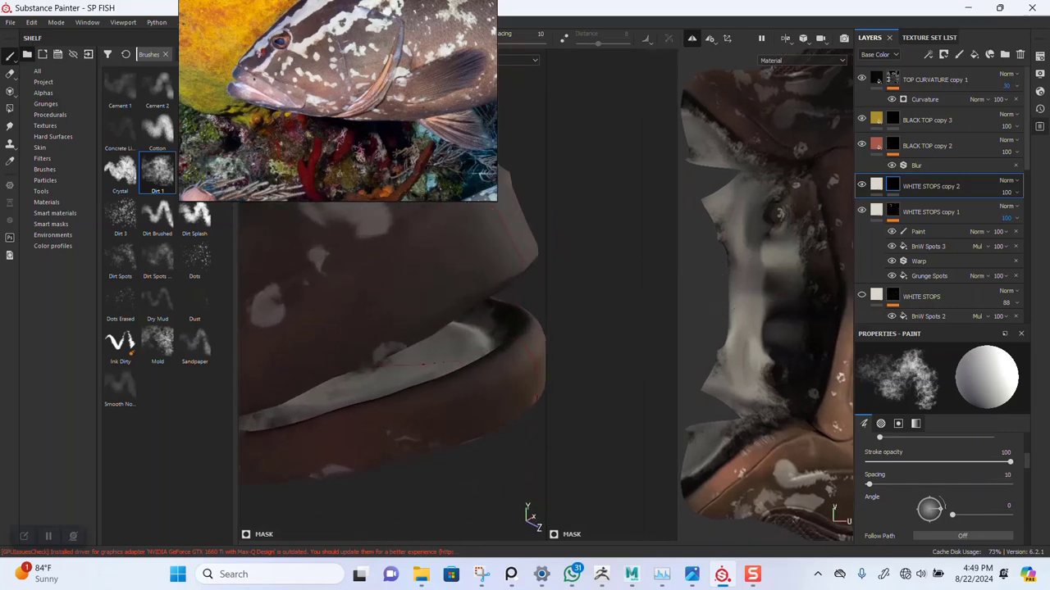
alt+drag(436, 441, 378, 378)
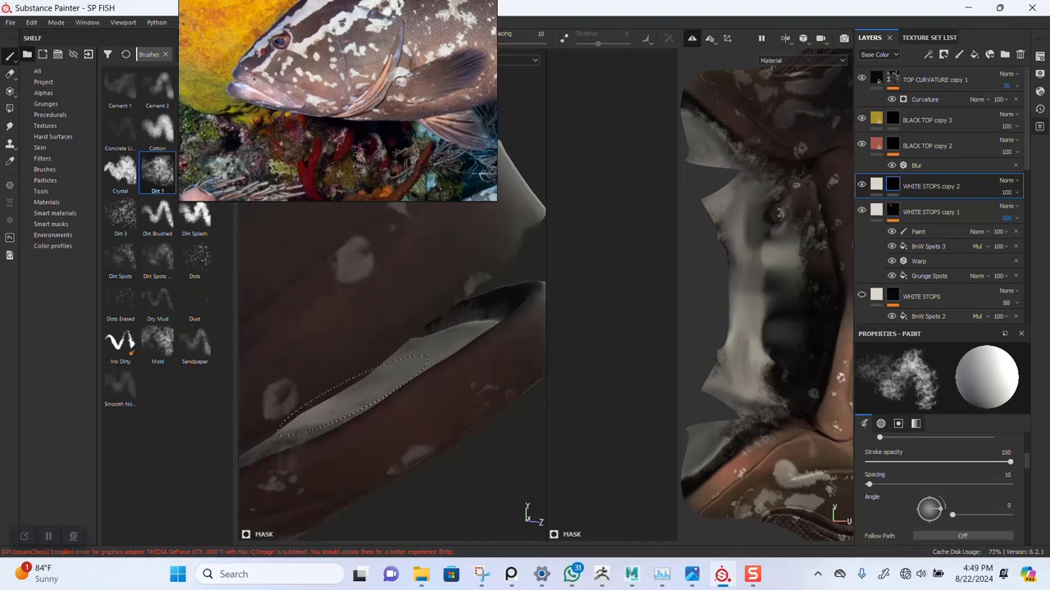
mouse_move(316, 439)
alt+mouse_down()
mouse_move(389, 321)
mouse_move(456, 273)
alt+mouse_up()
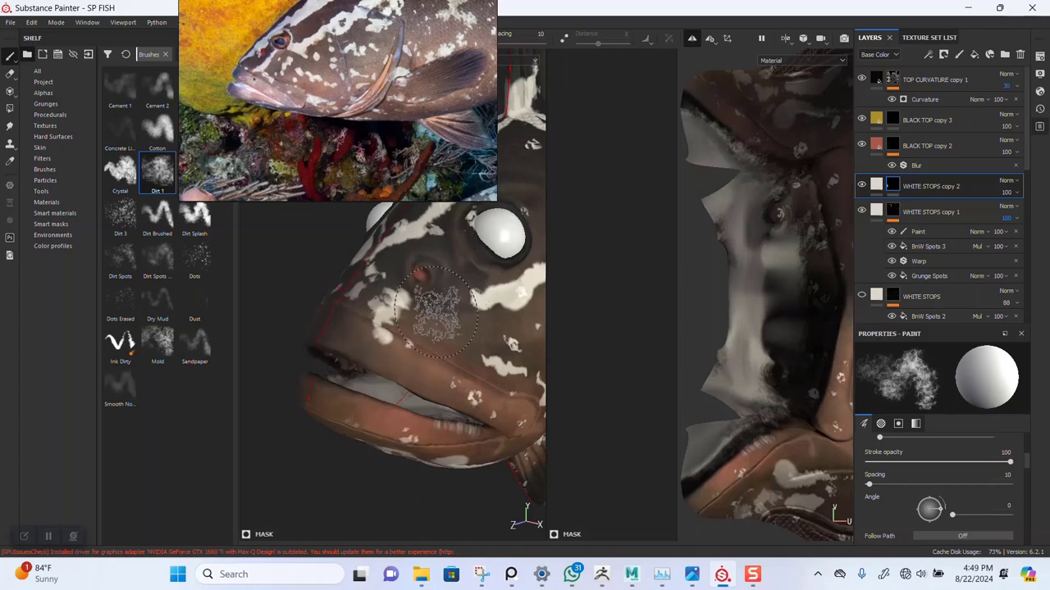
mouse_move(456, 273)
alt+mouse_down()
mouse_move(361, 391)
mouse_move(369, 427)
alt+mouse_up()
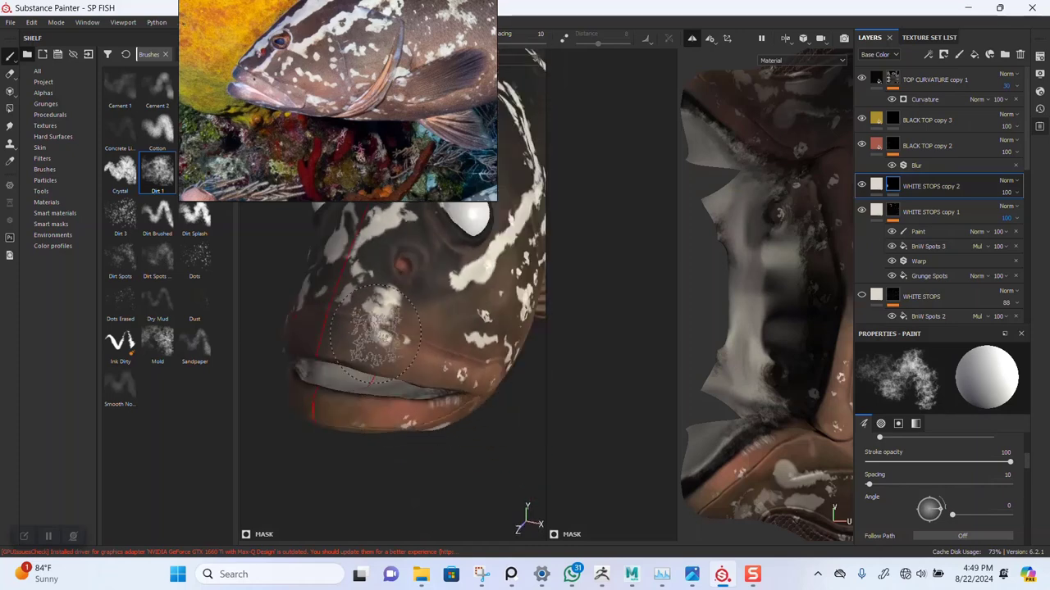
scroll(369, 426, up, 3)
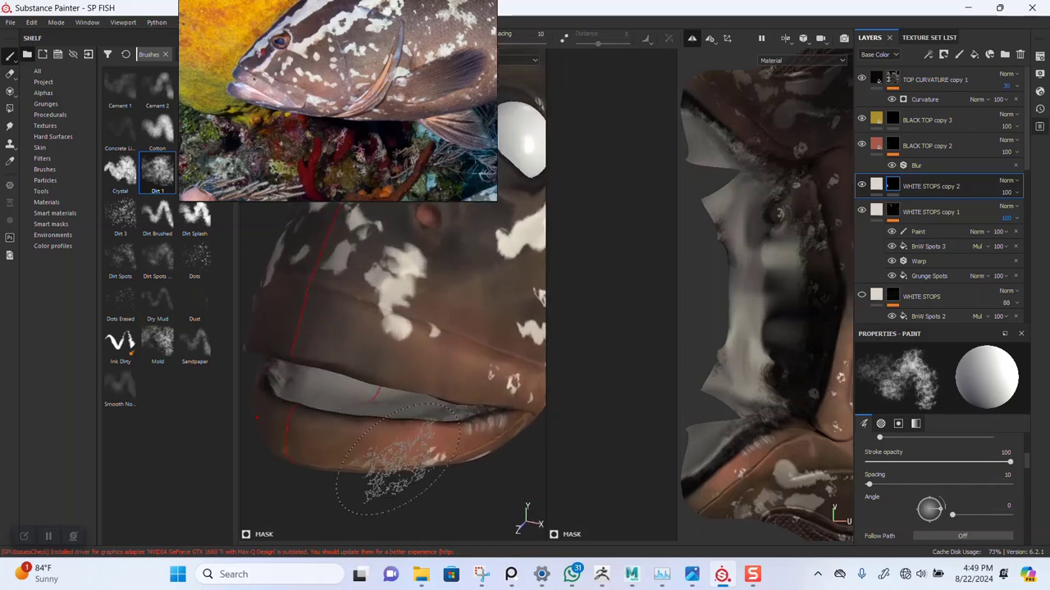
Add a Blur filter to WHITE STOPS copy 2, raise its intensity, and reselect the layer.
right_click(895, 186)
click(933, 474)
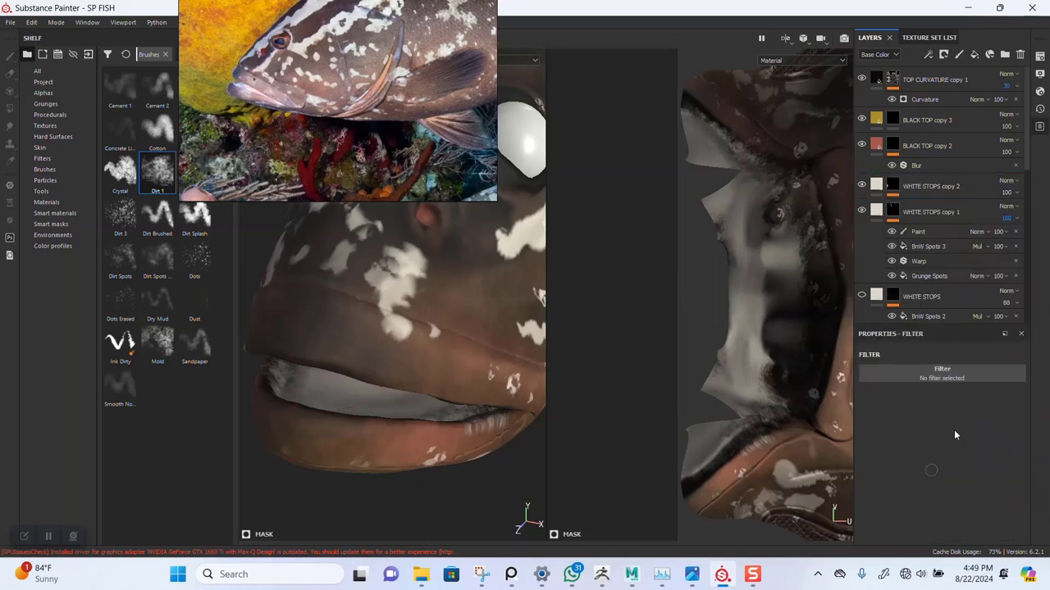
click(945, 376)
click(881, 414)
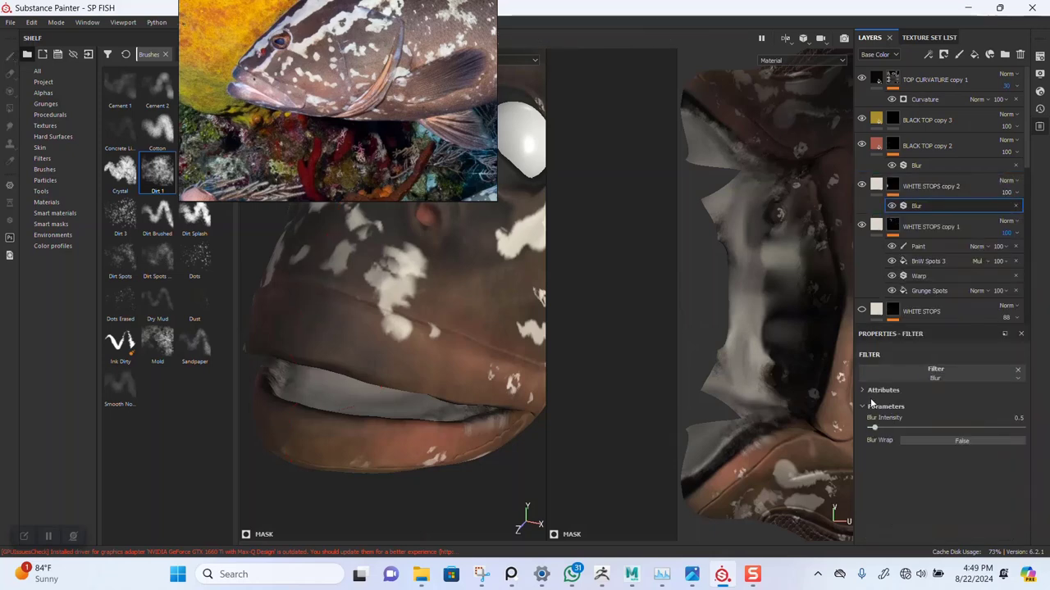
drag(874, 427, 893, 428)
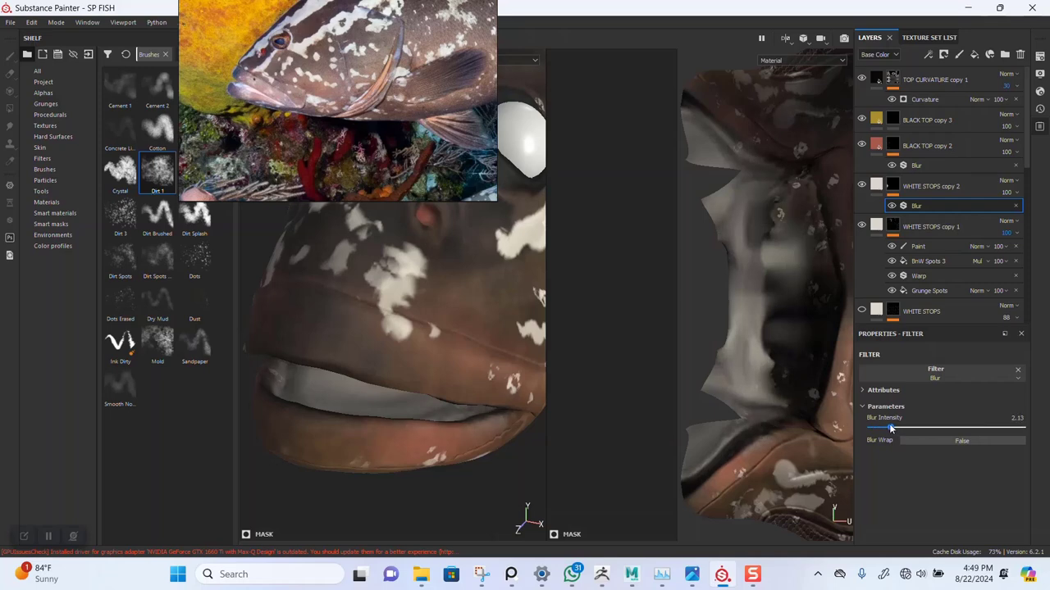
click(914, 191)
Duplicate the layer as WHITE STOPS copy 3 and change its fill colour to a darkened pink.
key(ctrl+d)
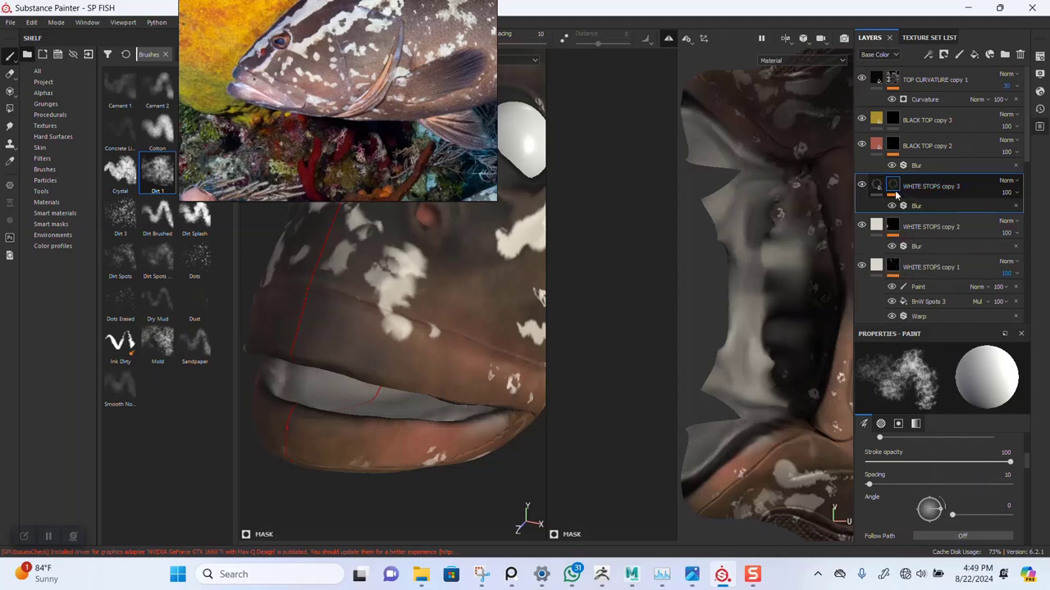
click(877, 187)
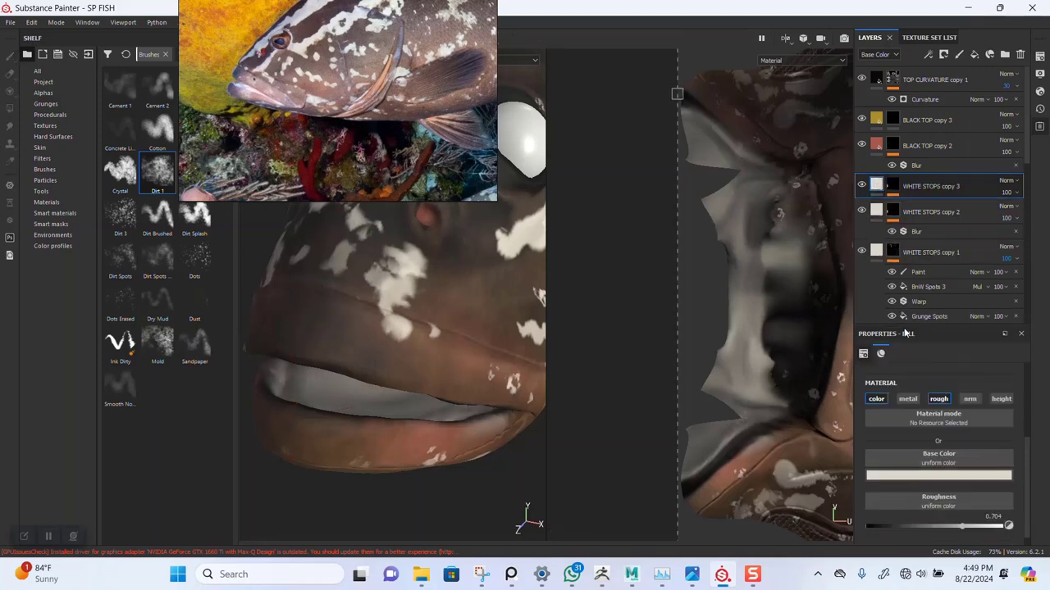
click(931, 475)
mouse_move(996, 410)
mouse_down()
mouse_move(1017, 394)
mouse_move(994, 409)
mouse_move(995, 371)
mouse_up()
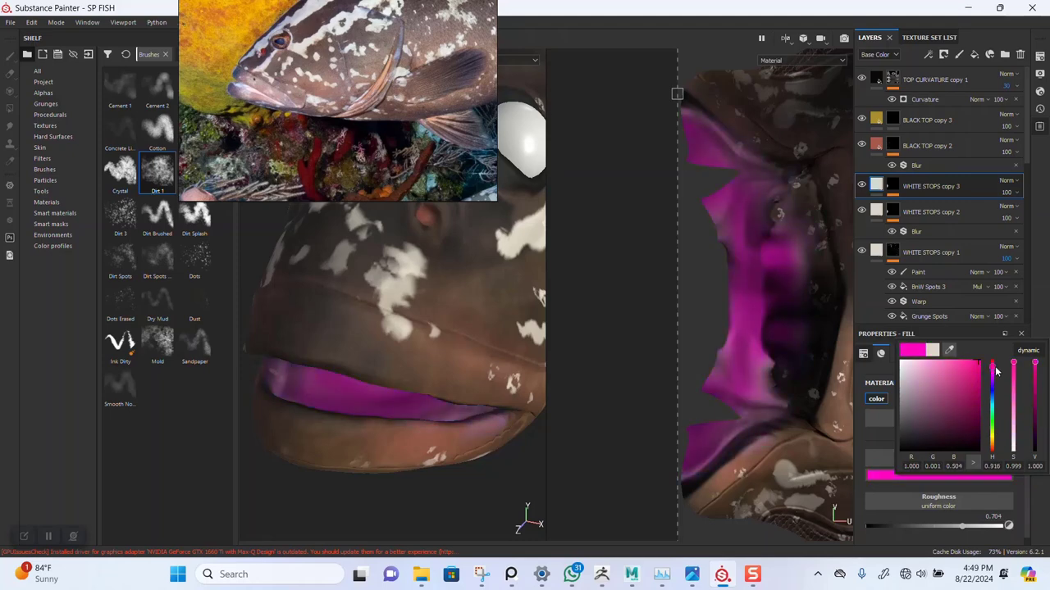
click(1033, 386)
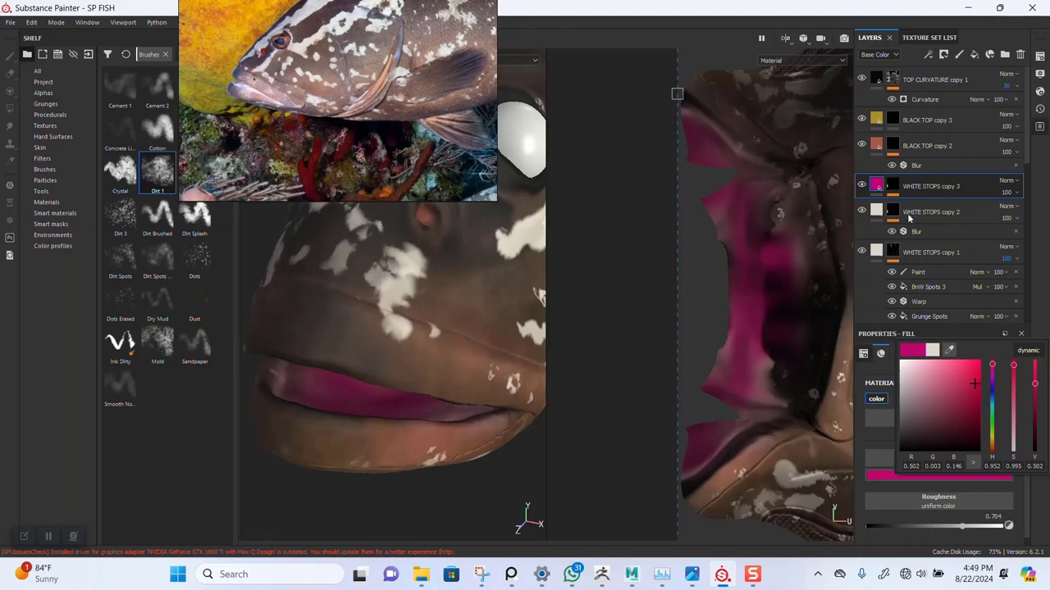
click(896, 188)
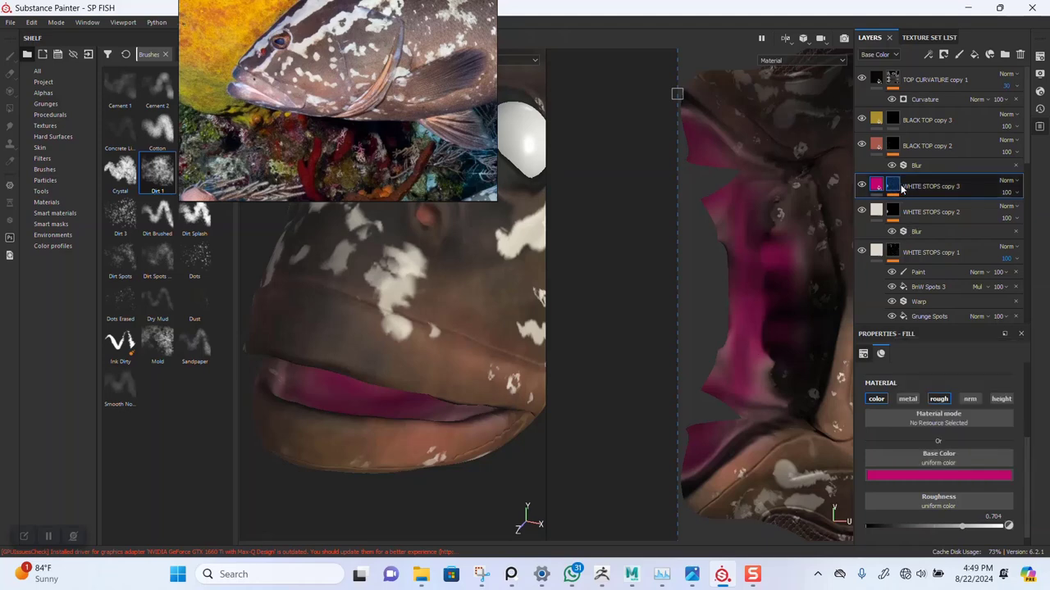
Fill copy 3's mask black, switch its colour to red, and paint a red tint onto the face.
right_click(901, 189)
click(935, 200)
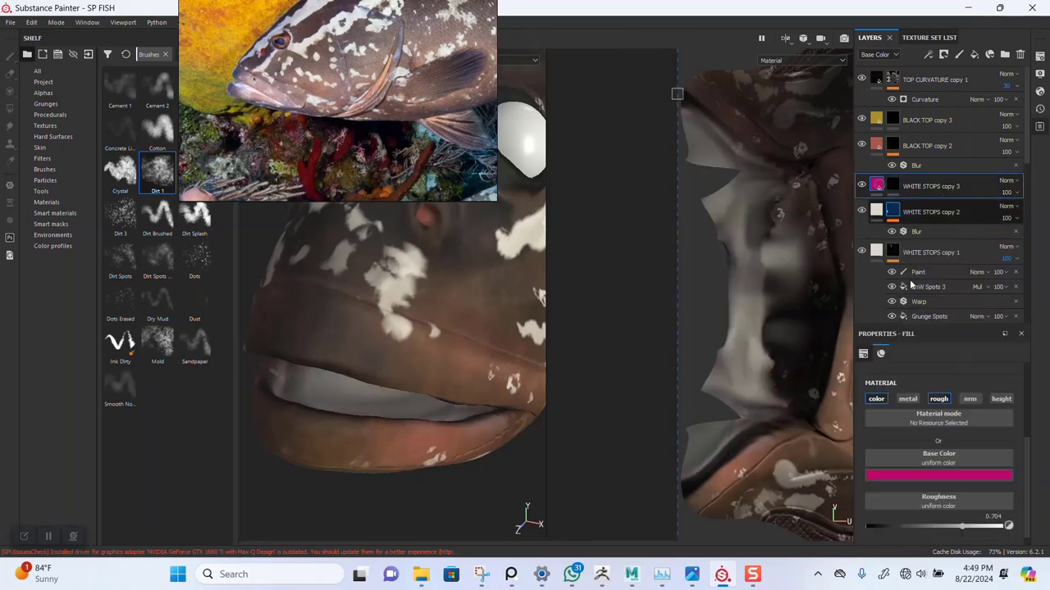
click(942, 465)
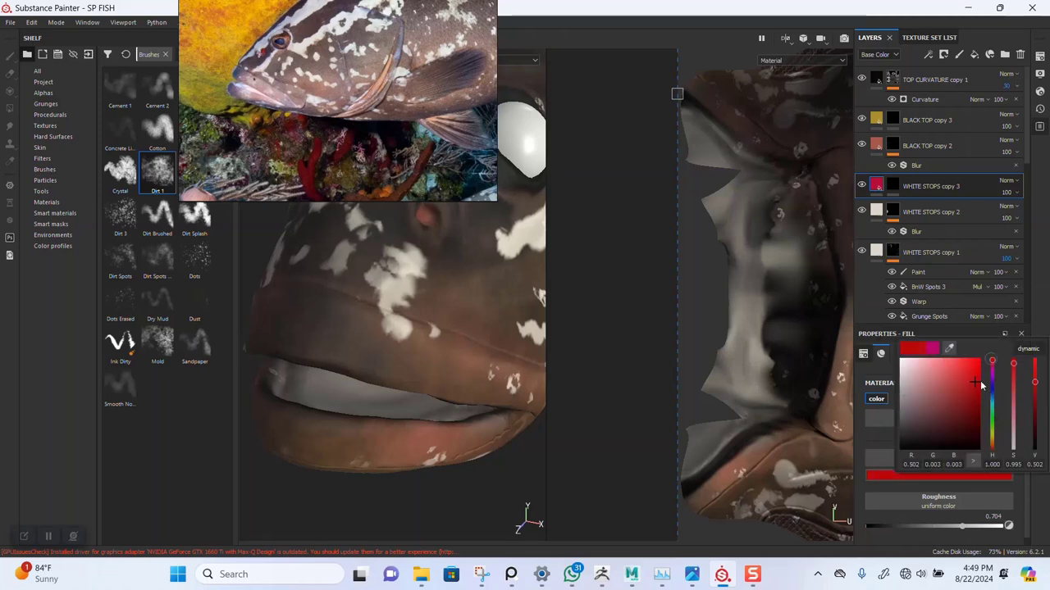
click(892, 187)
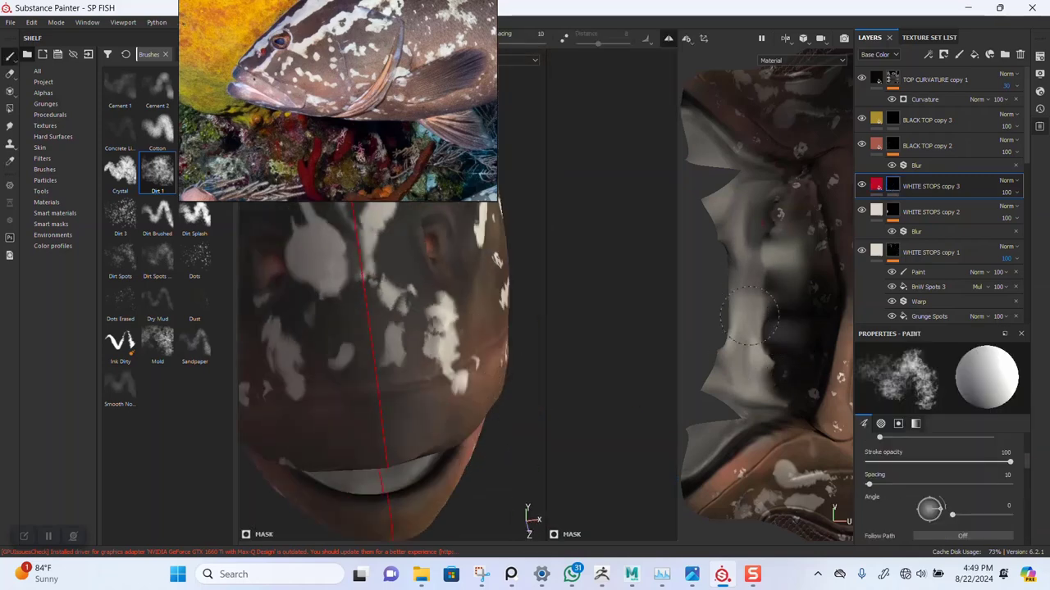
drag(748, 318, 744, 377)
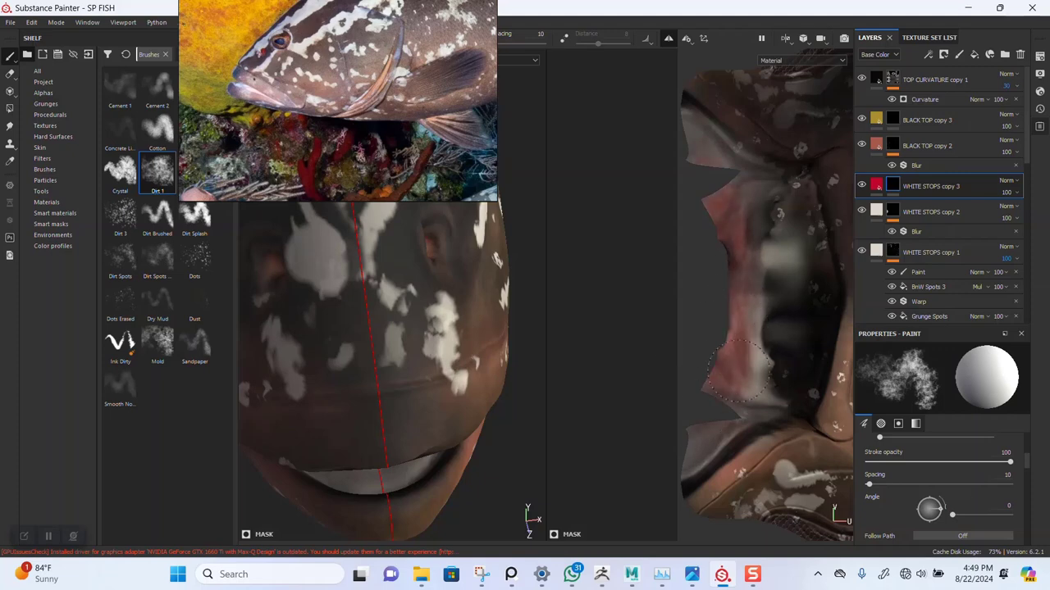
Lower WHITE STOPS copy 3 opacity to 35.
mouse_move(456, 492)
alt+mouse_down()
mouse_move(503, 352)
mouse_move(493, 377)
alt+mouse_up()
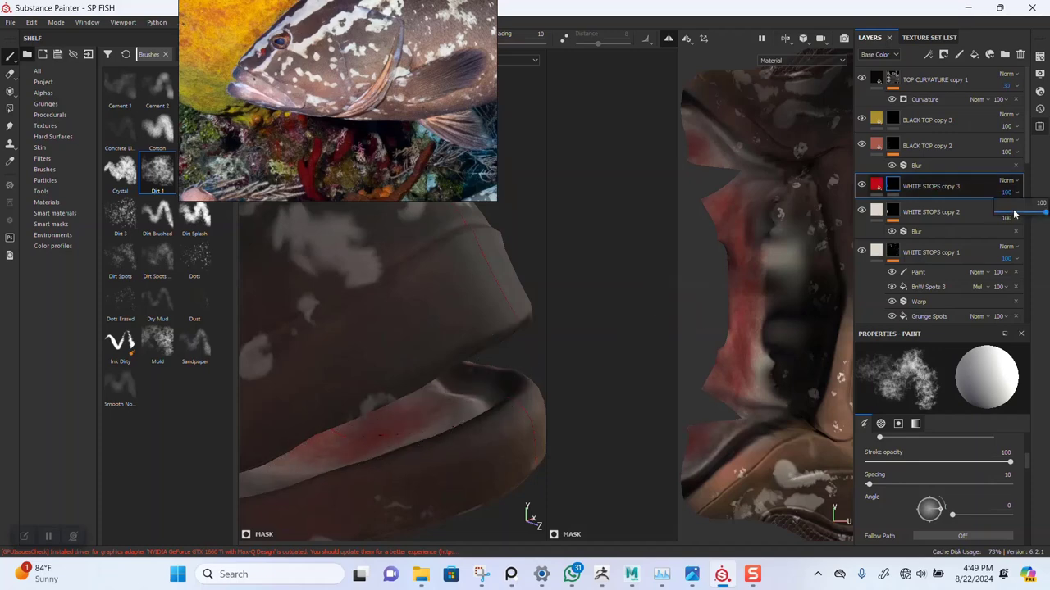
drag(1014, 214, 1017, 214)
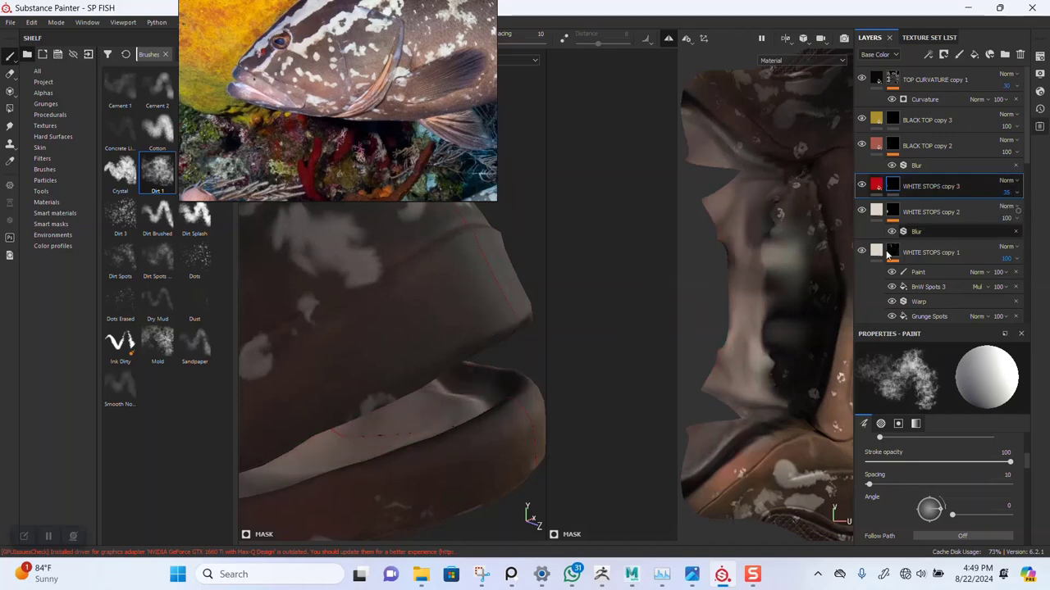
scroll(738, 295, down, 2)
alt+drag(515, 328, 459, 226)
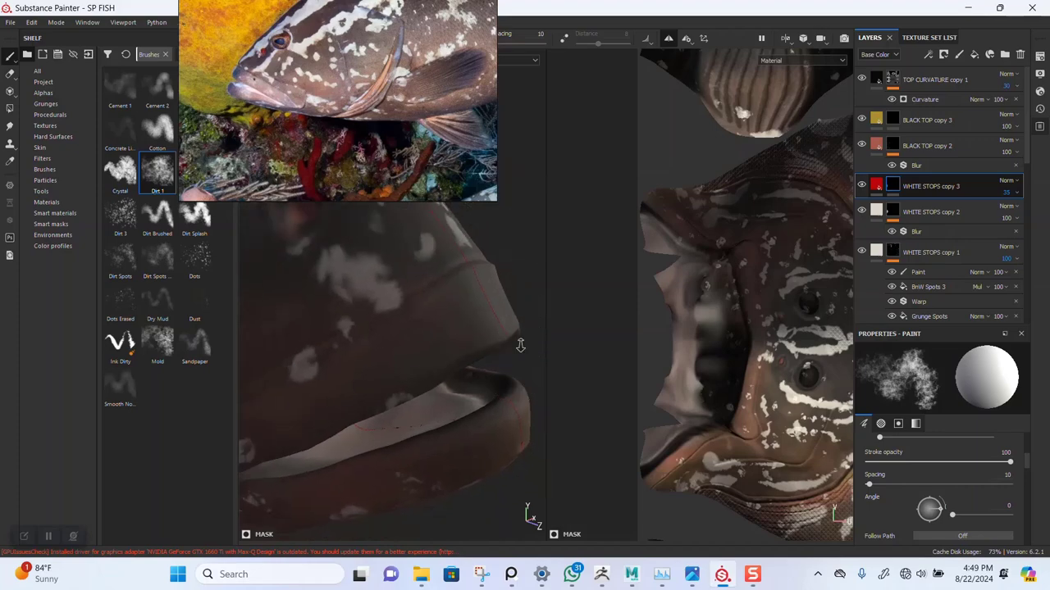
Switch to a single large 3D view, orbit to a side-on angle, and show the Texture Set List.
click(784, 38)
click(808, 78)
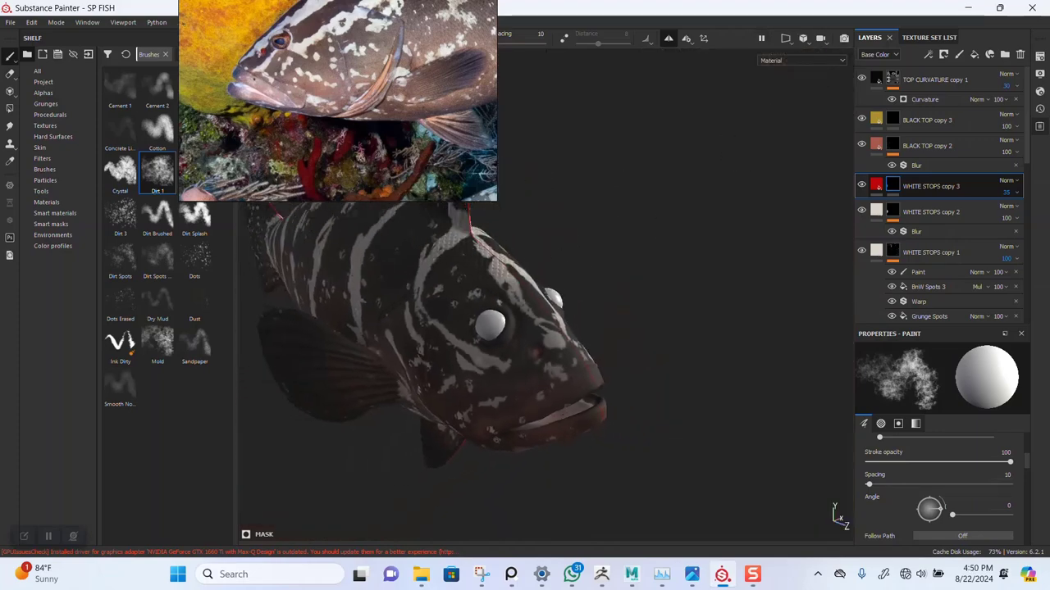
alt+drag(459, 328, 532, 311)
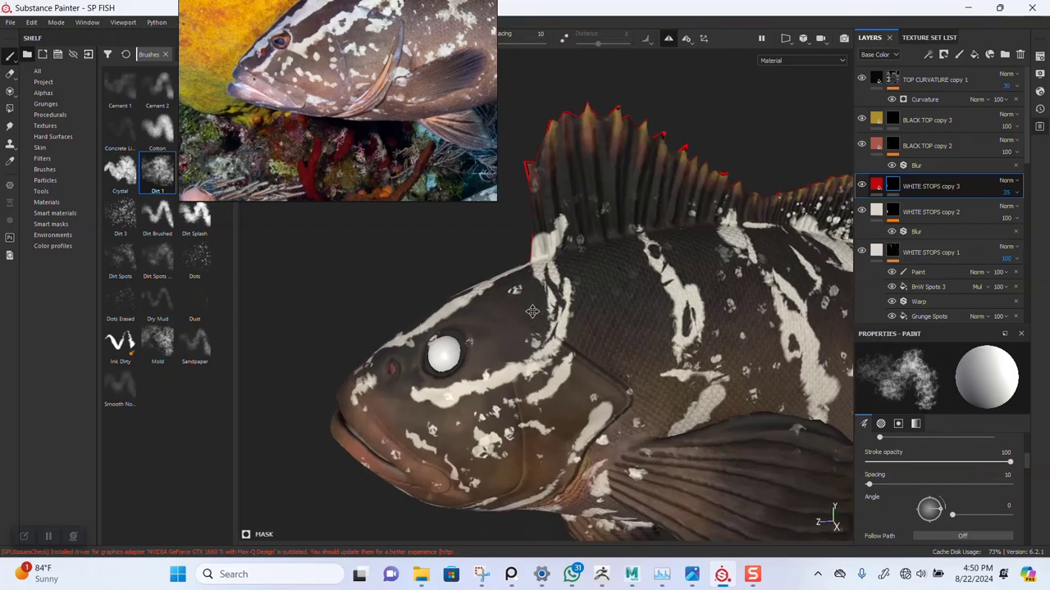
scroll(532, 311, down, 3)
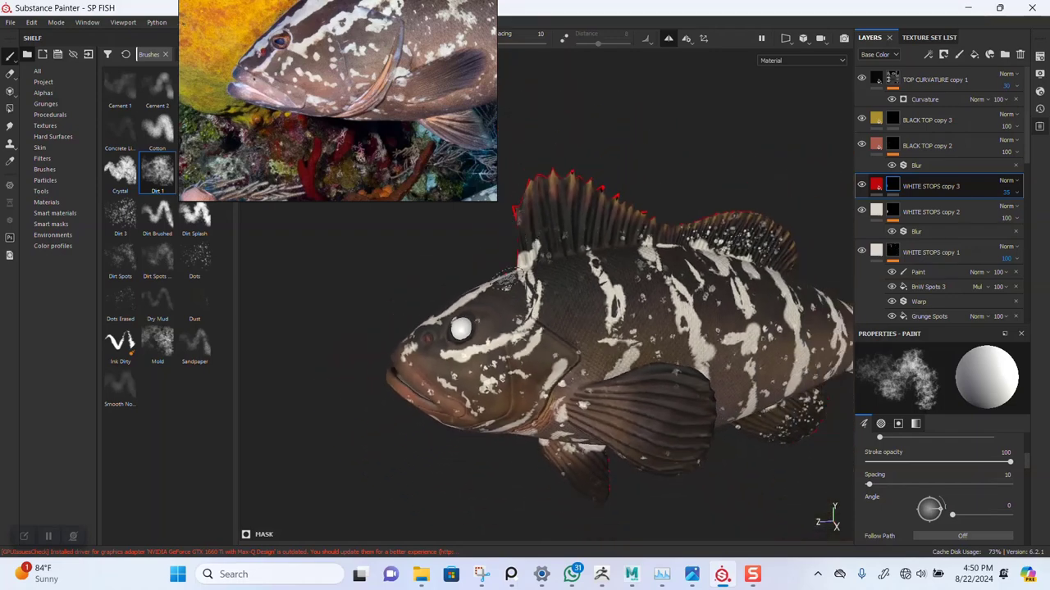
mouse_move(533, 369)
alt+mouse_down()
mouse_move(522, 373)
mouse_move(566, 342)
mouse_move(519, 406)
alt+mouse_up()
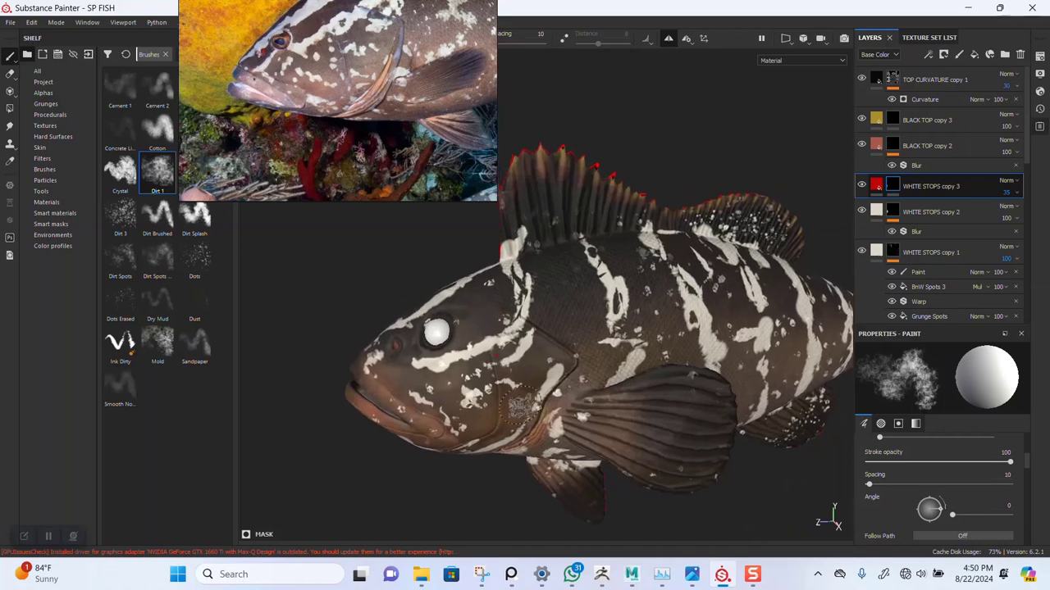
alt+drag(519, 406, 541, 385)
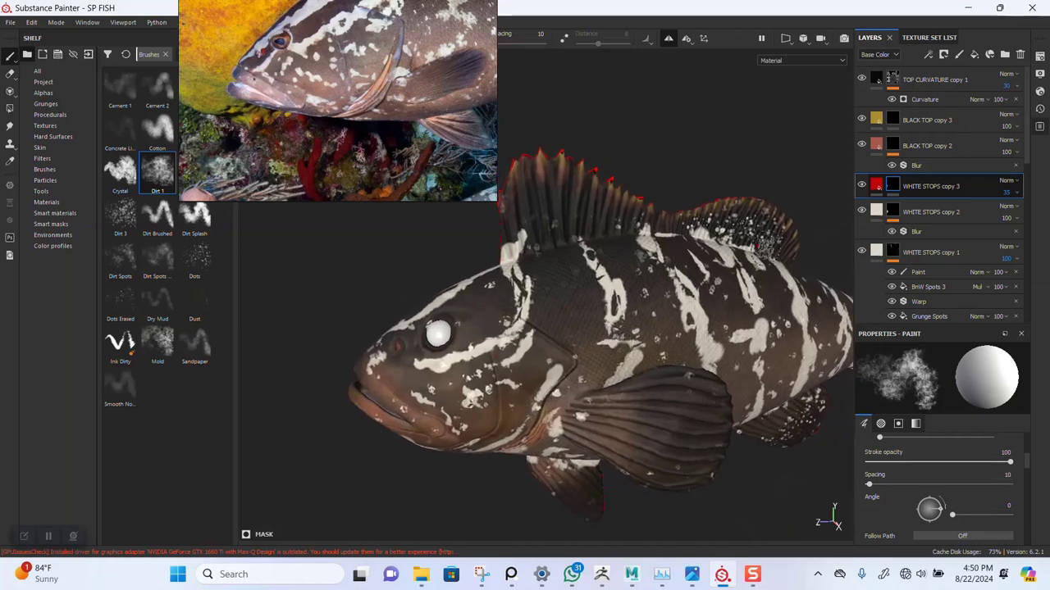
click(921, 36)
alt+drag(635, 237, 611, 283)
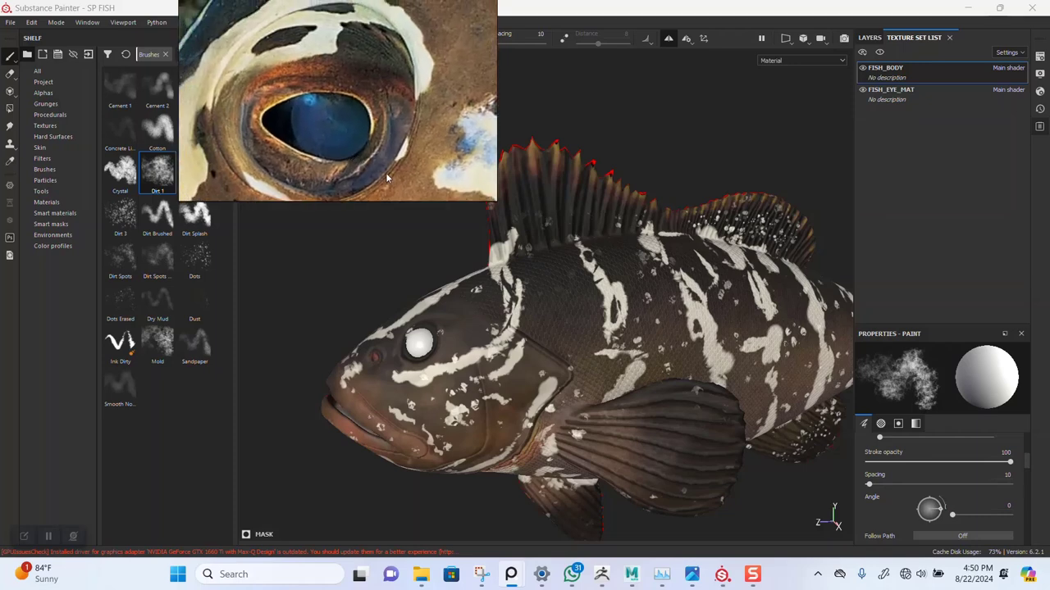
Select the FISH_EYE_MAT texture set and delete its Layer 1.
click(898, 91)
double_click(892, 80)
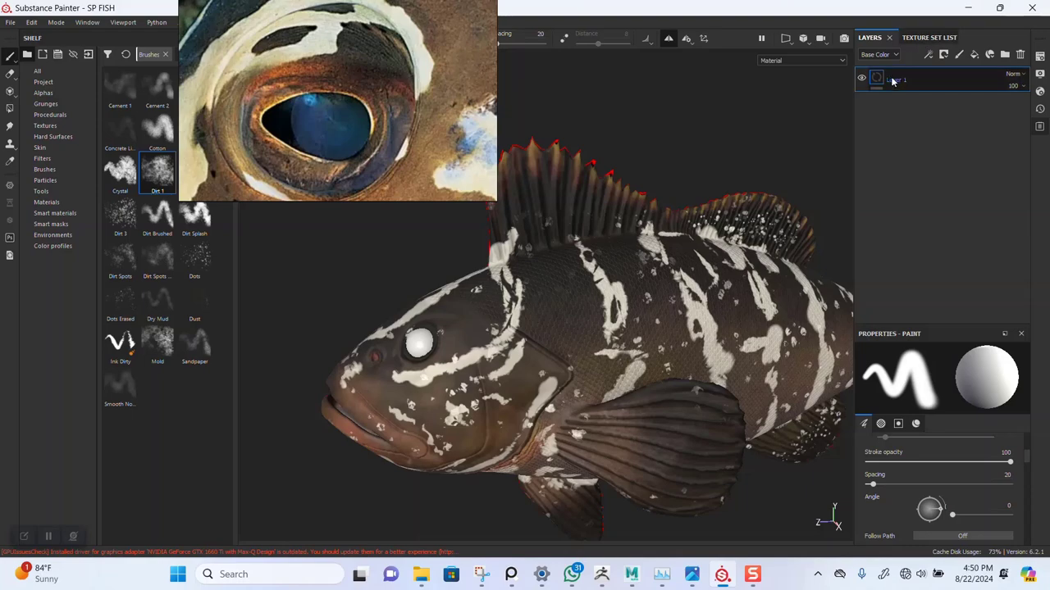
key(Delete)
scroll(488, 377, down, 2)
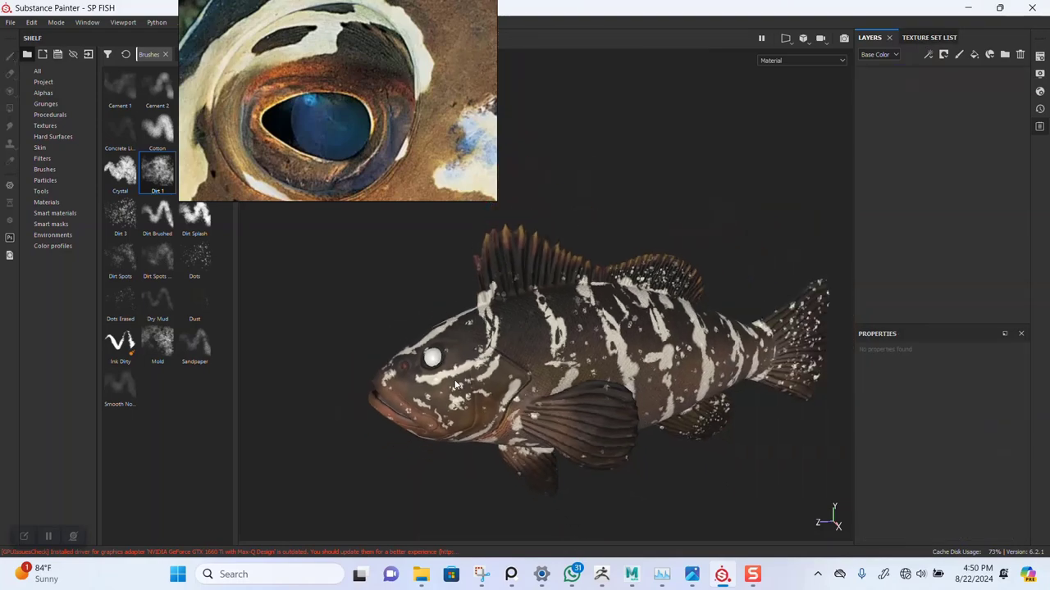
scroll(472, 373, up, 6)
mouse_move(458, 369)
alt+mouse_down()
mouse_move(473, 352)
mouse_move(511, 363)
alt+mouse_up()
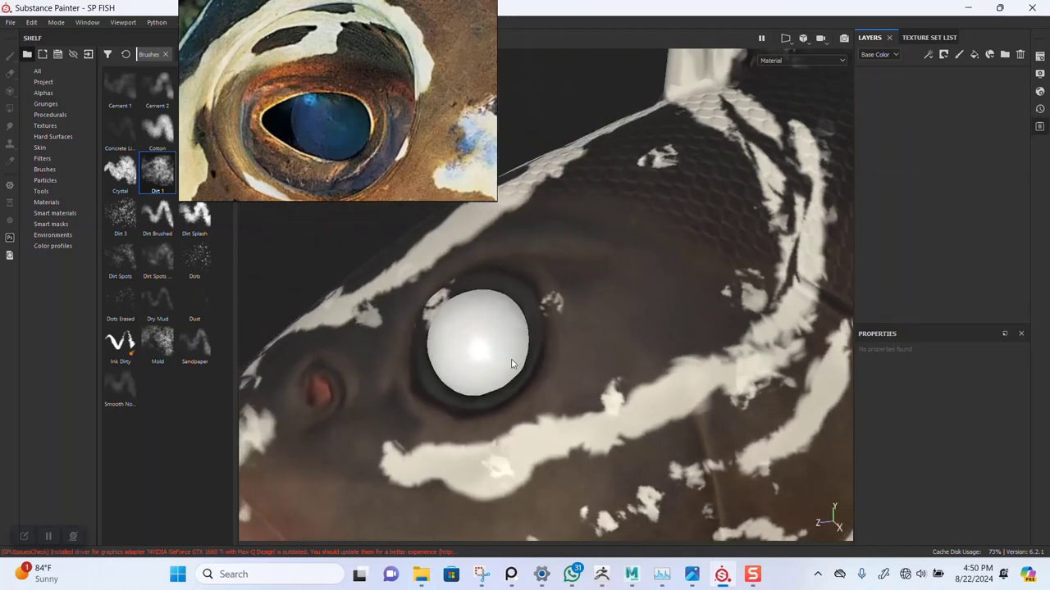
Add a fill layer with a dark blue-grey base colour sampled from the reference photo.
click(974, 55)
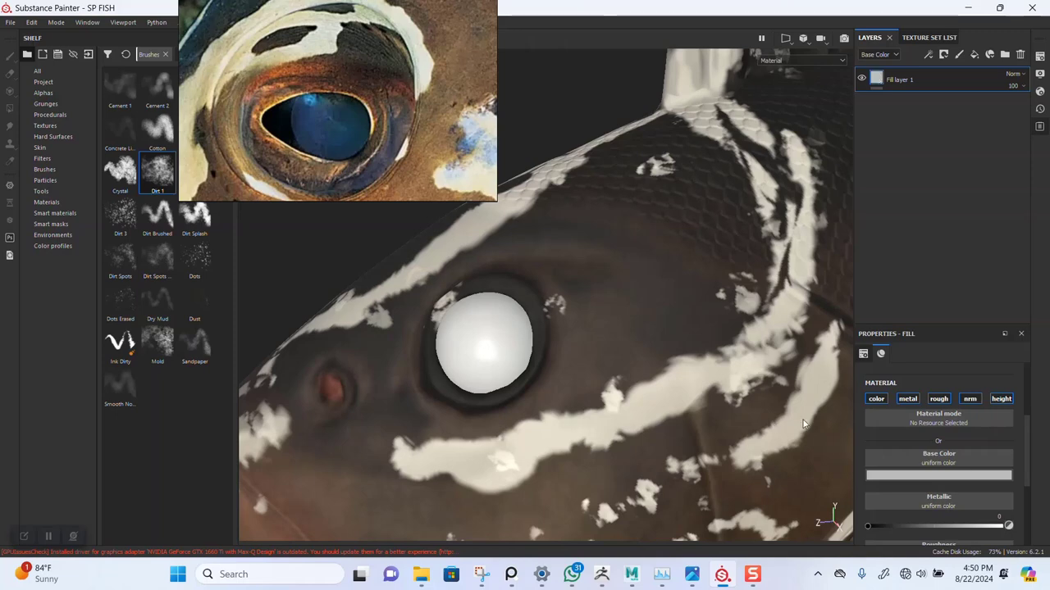
scroll(919, 451, down, 3)
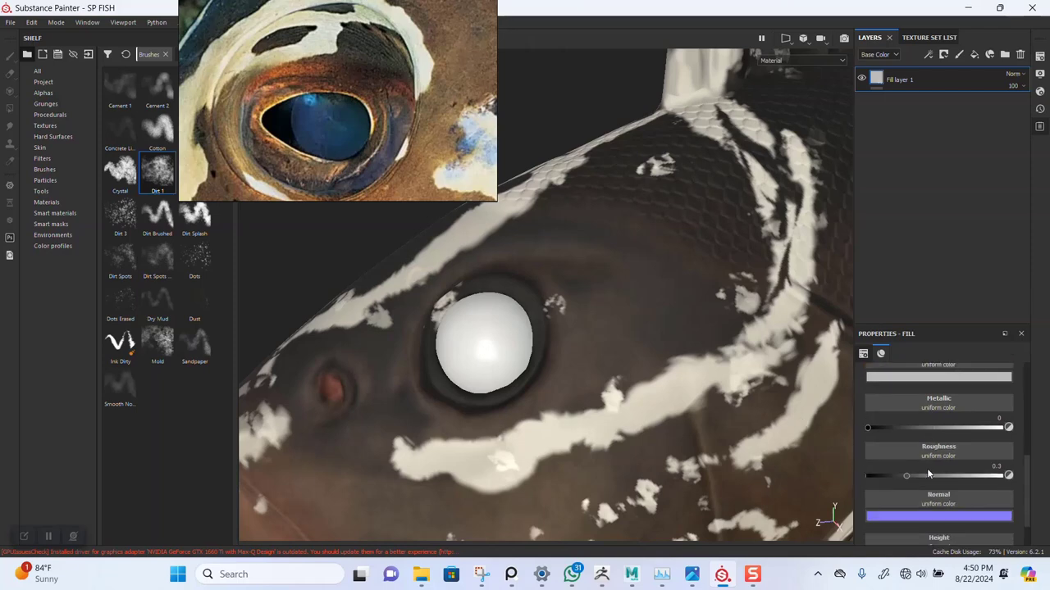
scroll(922, 453, up, 1)
click(917, 410)
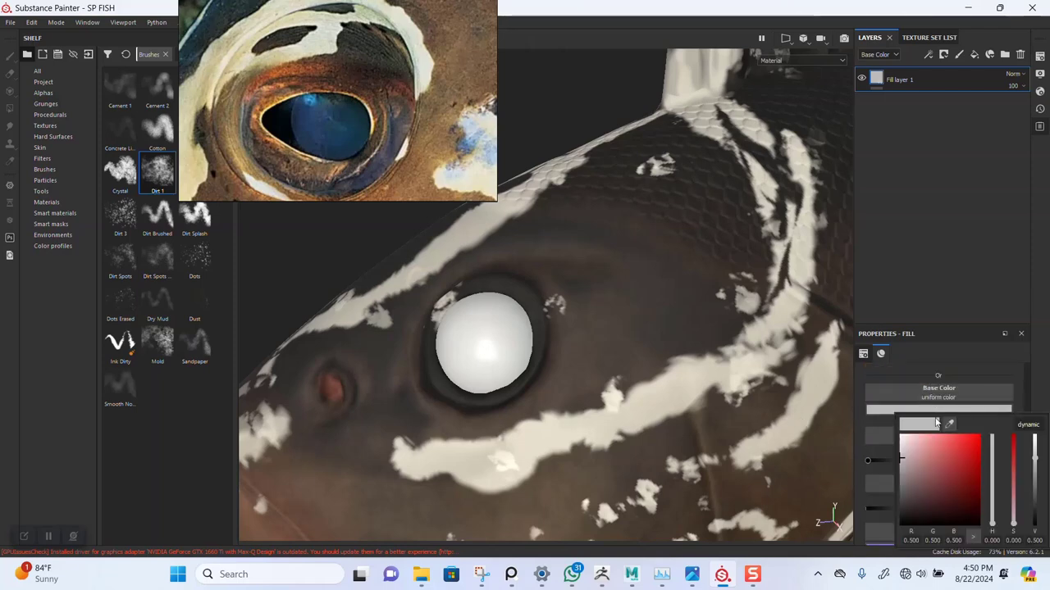
click(948, 426)
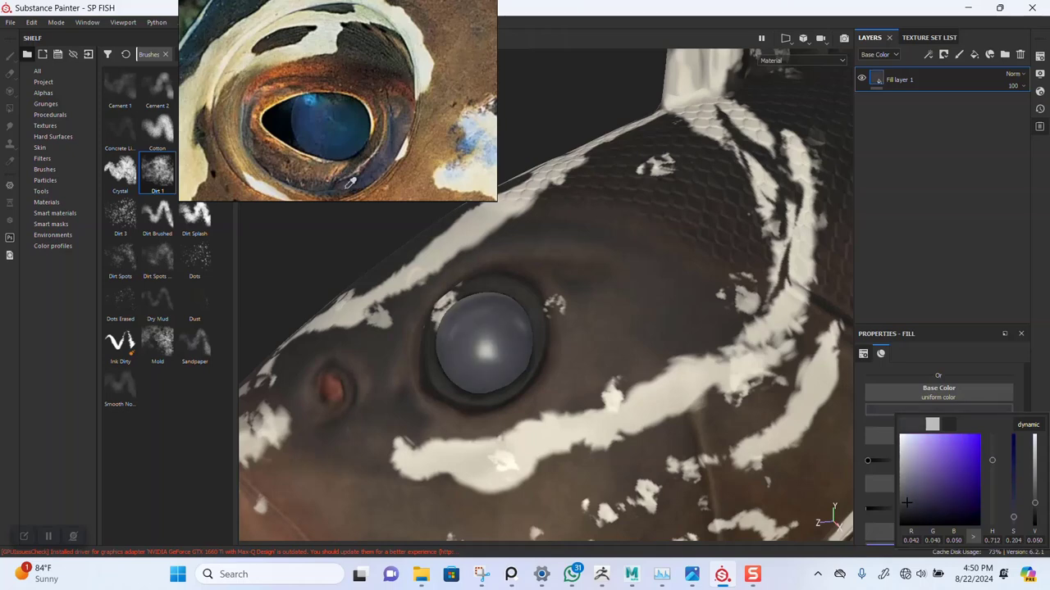
click(917, 195)
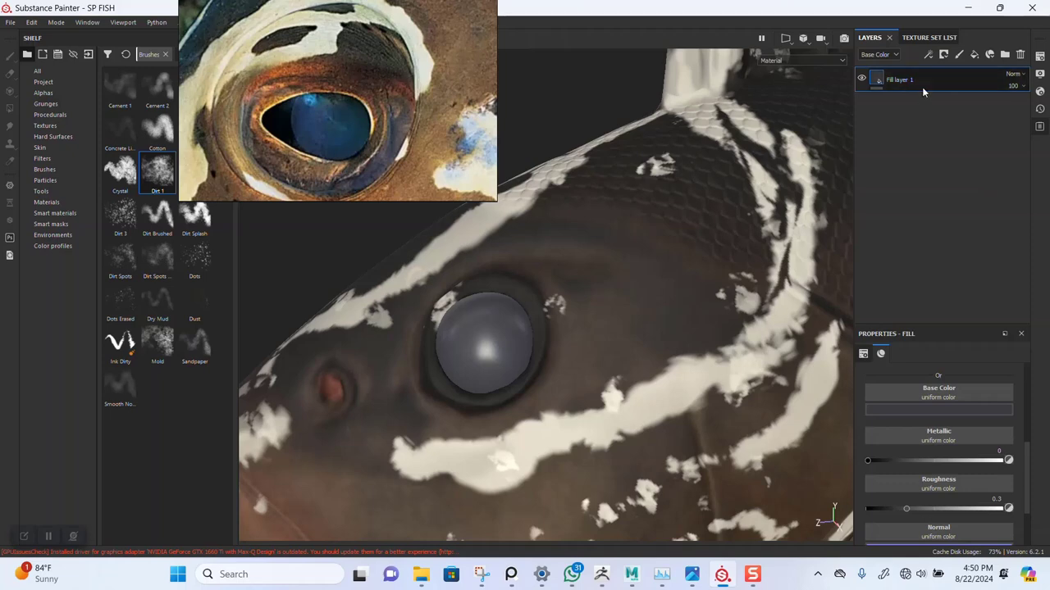
Duplicate Fill layer 1 and give the copy a darker, near-black base colour.
key(ctrl+d)
click(898, 412)
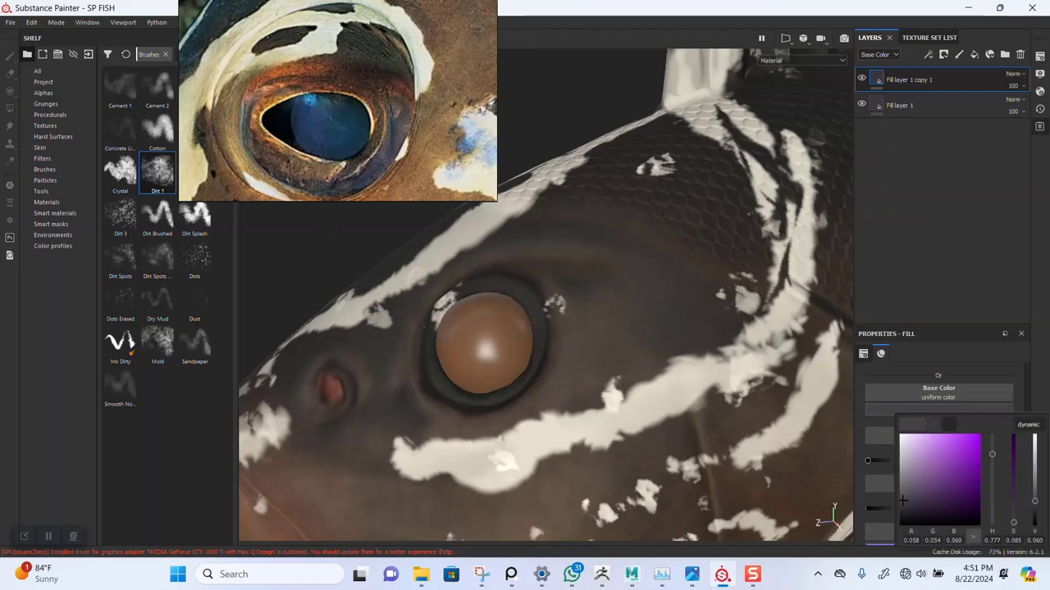
click(941, 314)
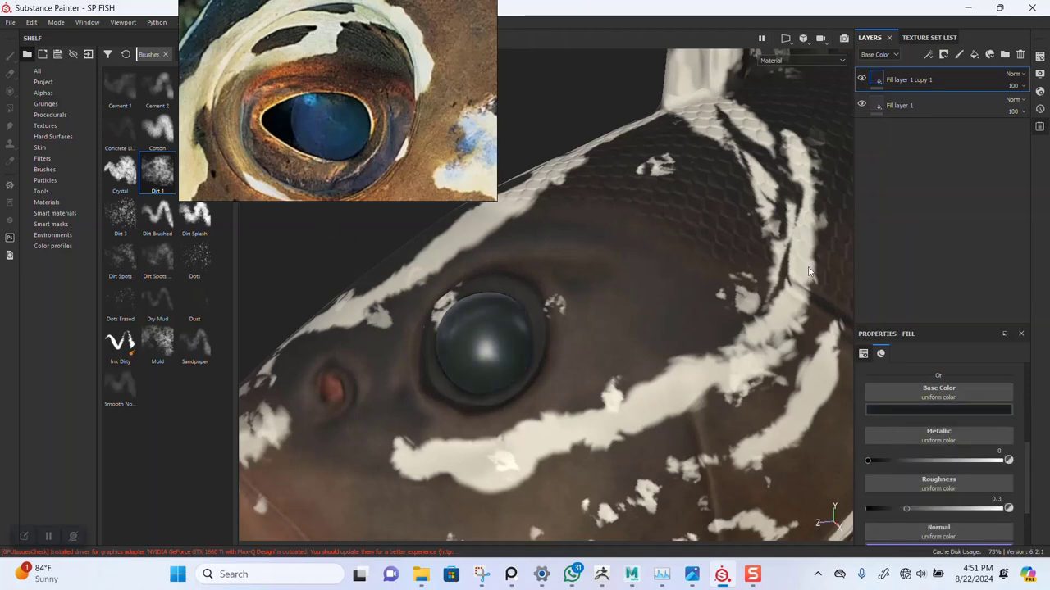
Add a black mask to Fill layer 1 copy 1 and try a dirt stroke on the eye, then undo it.
right_click(877, 81)
click(888, 84)
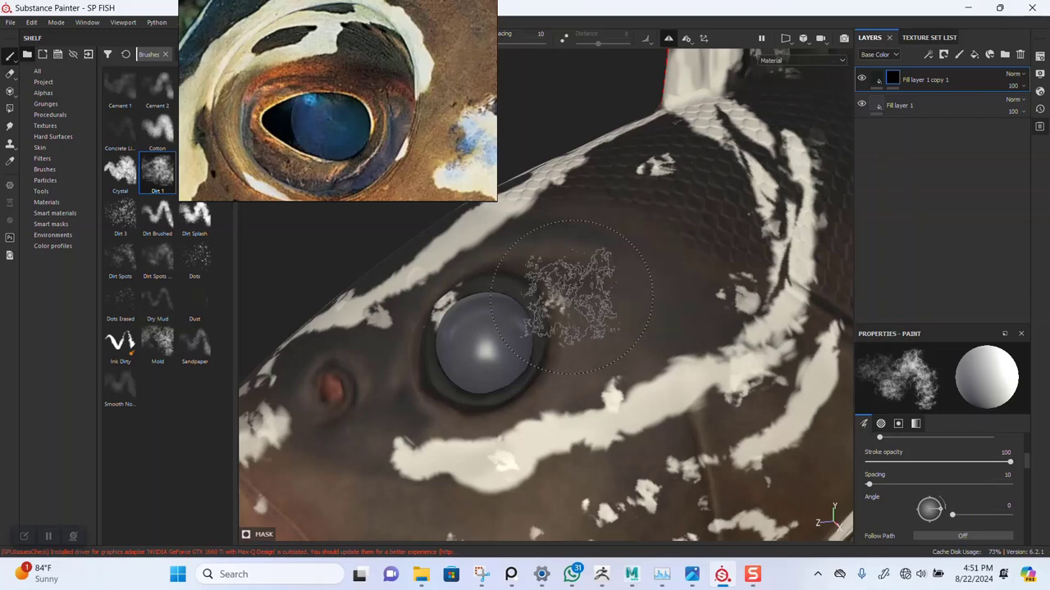
scroll(492, 356, up, 2)
scroll(492, 357, up, 1)
scroll(491, 361, up, 1)
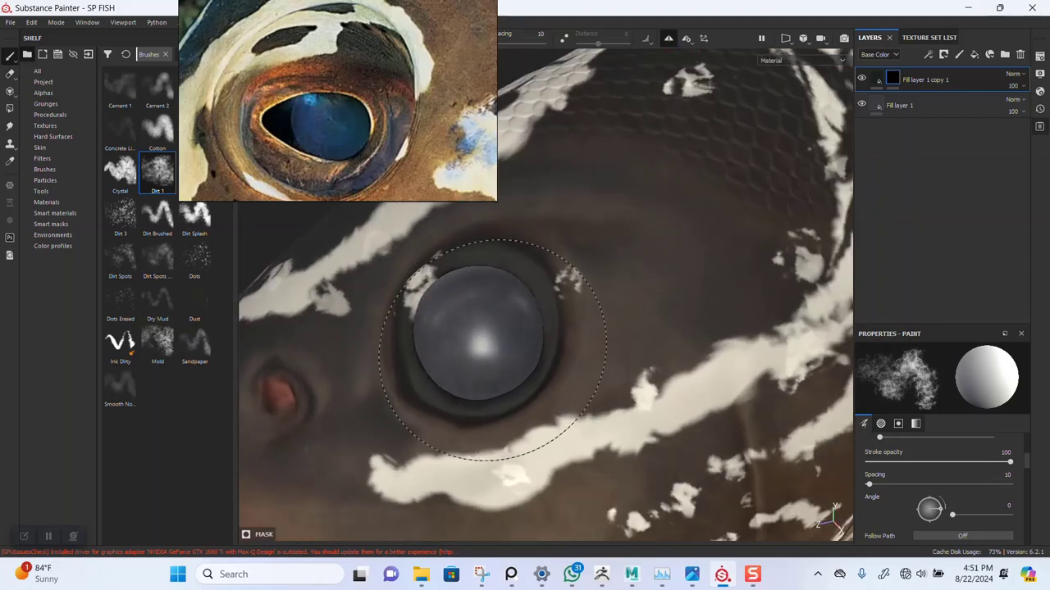
drag(484, 355, 504, 359)
key(ctrl+z)
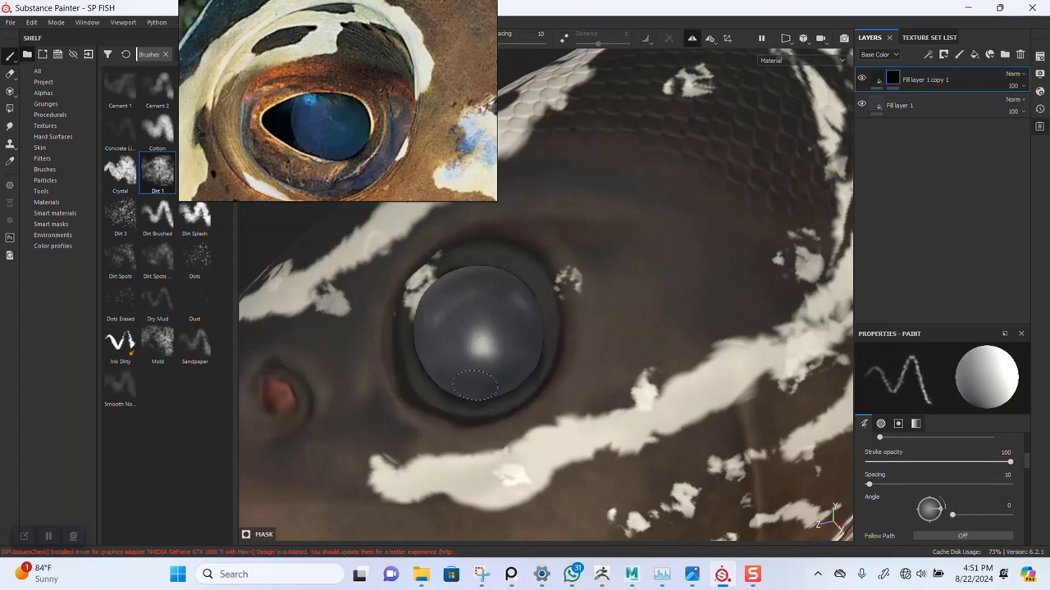
Orbit around the fish's head to view the eye from several angles.
alt+drag(451, 271, 521, 328)
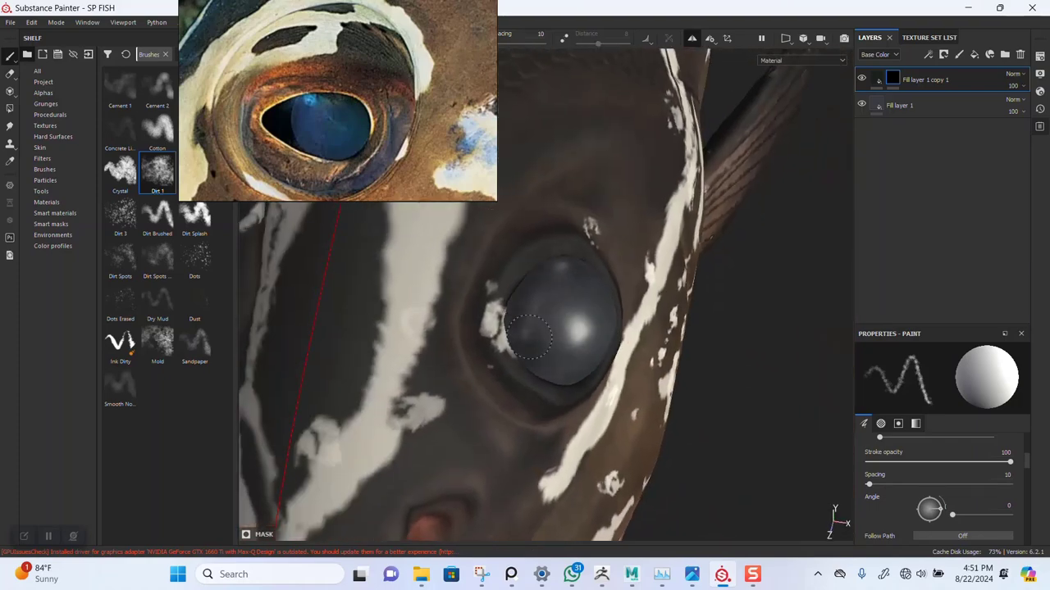
alt+drag(614, 312, 574, 270)
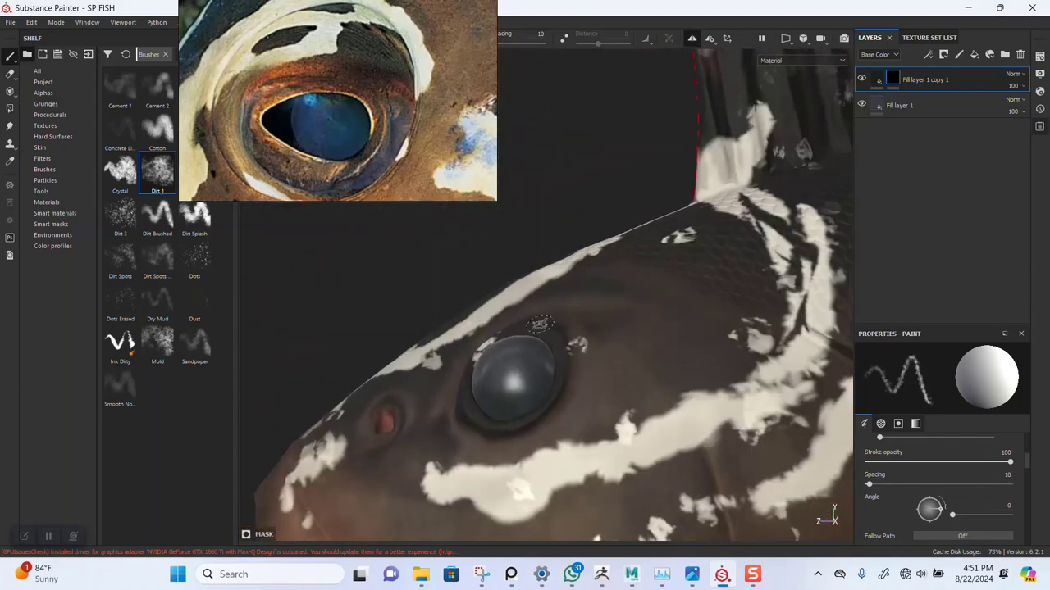
alt+drag(525, 385, 505, 410)
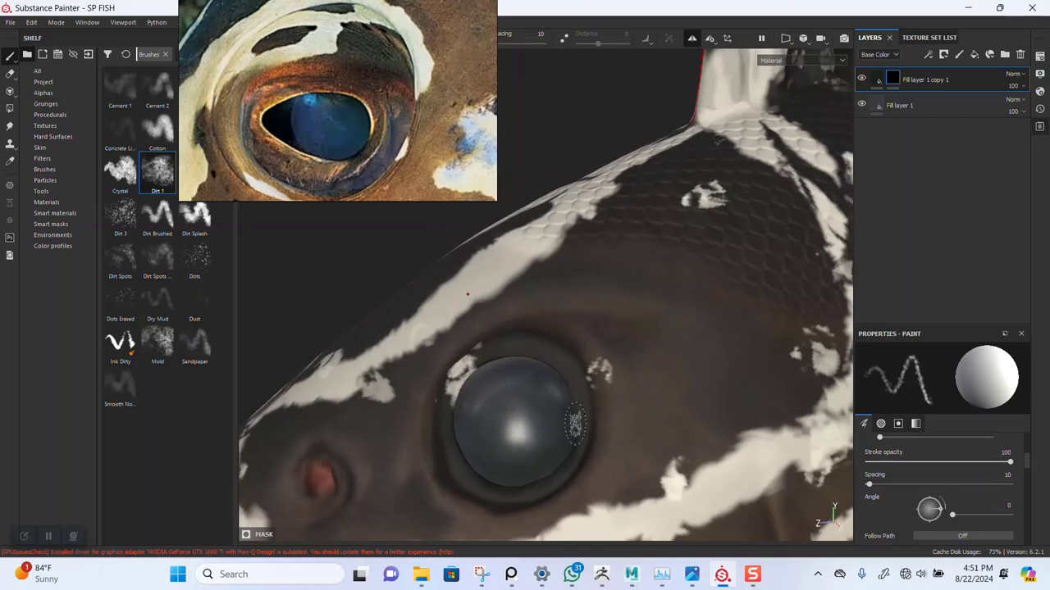
alt+drag(574, 423, 614, 315)
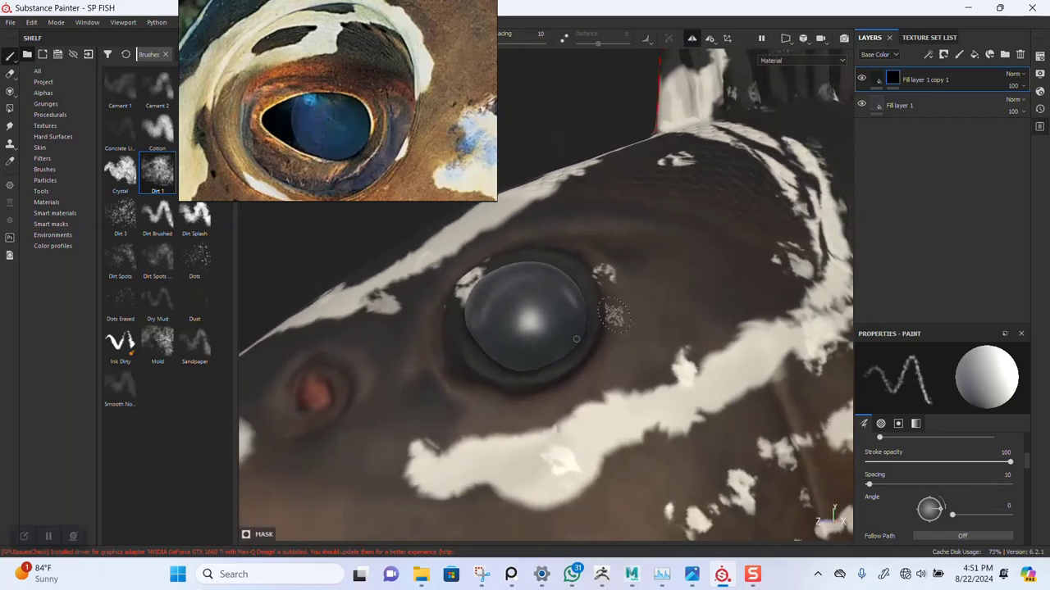
alt+drag(590, 197, 586, 289)
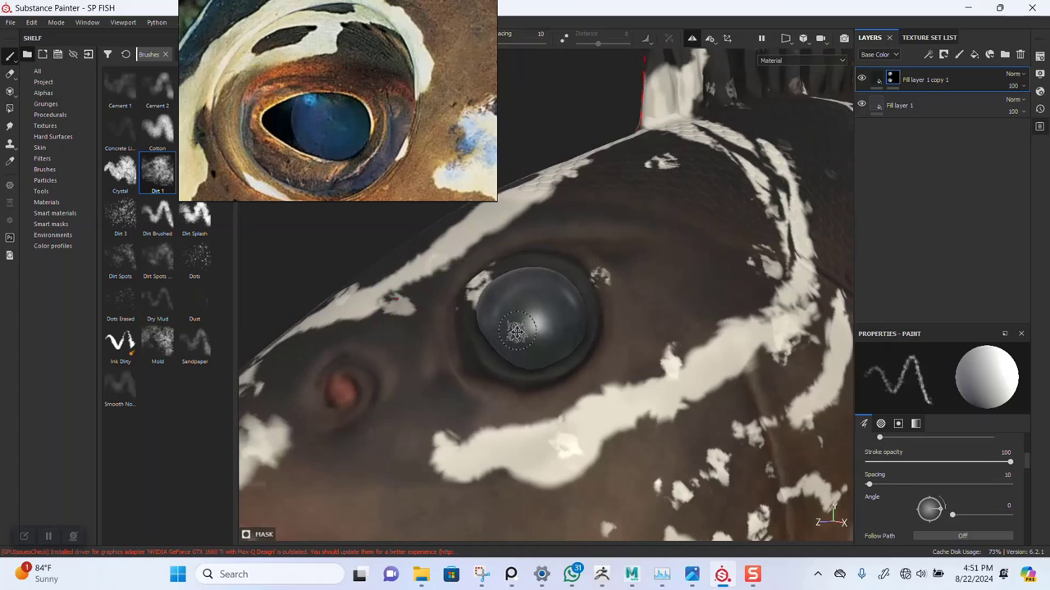
alt+drag(515, 331, 513, 336)
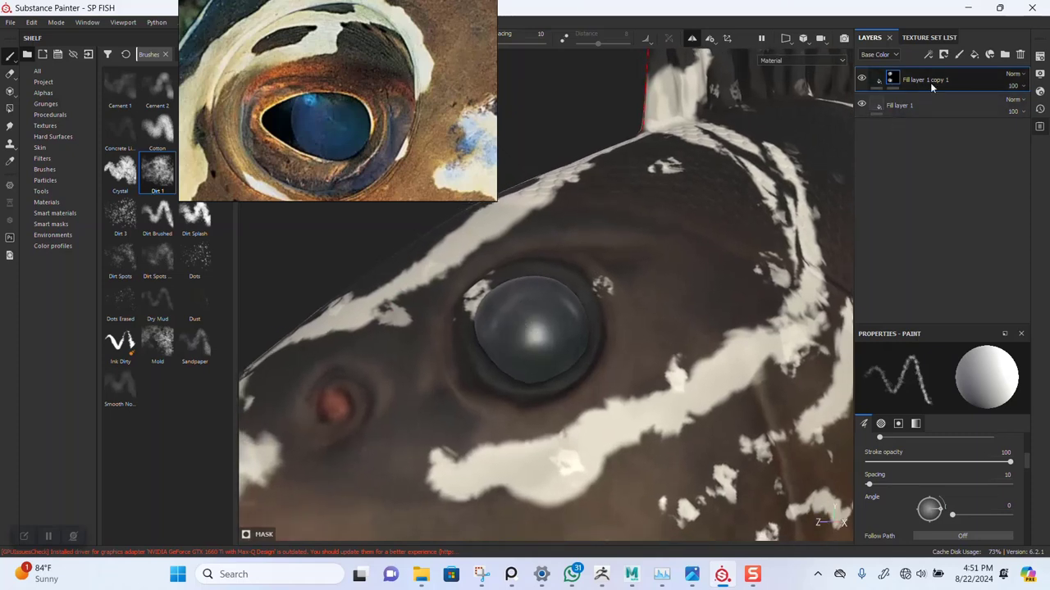
Give Fill layer 1 copy 2 a black mask and a dark orange colour sampled from the reference eye.
right_click(876, 76)
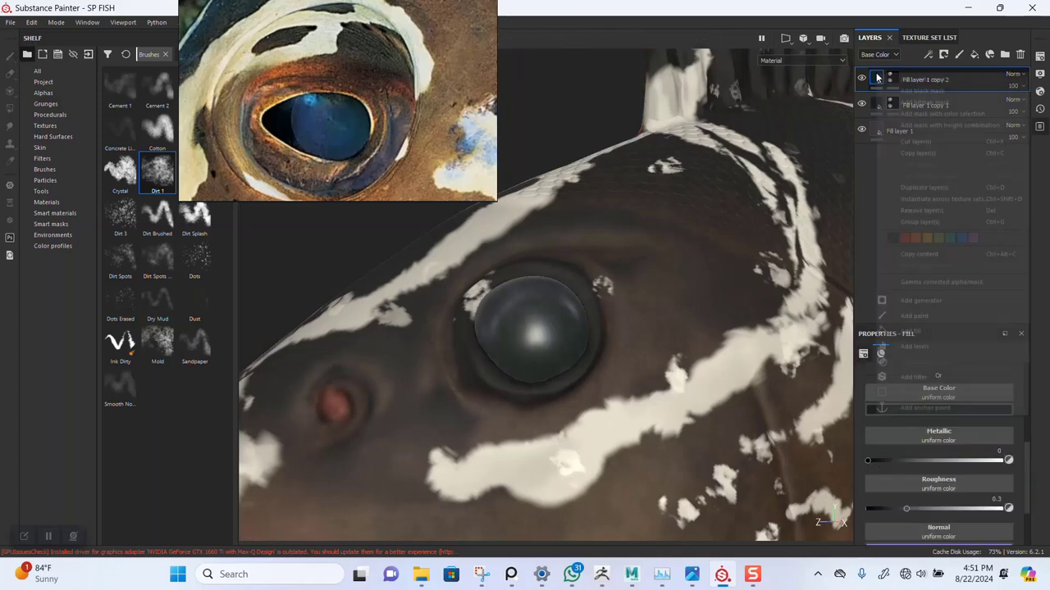
click(902, 89)
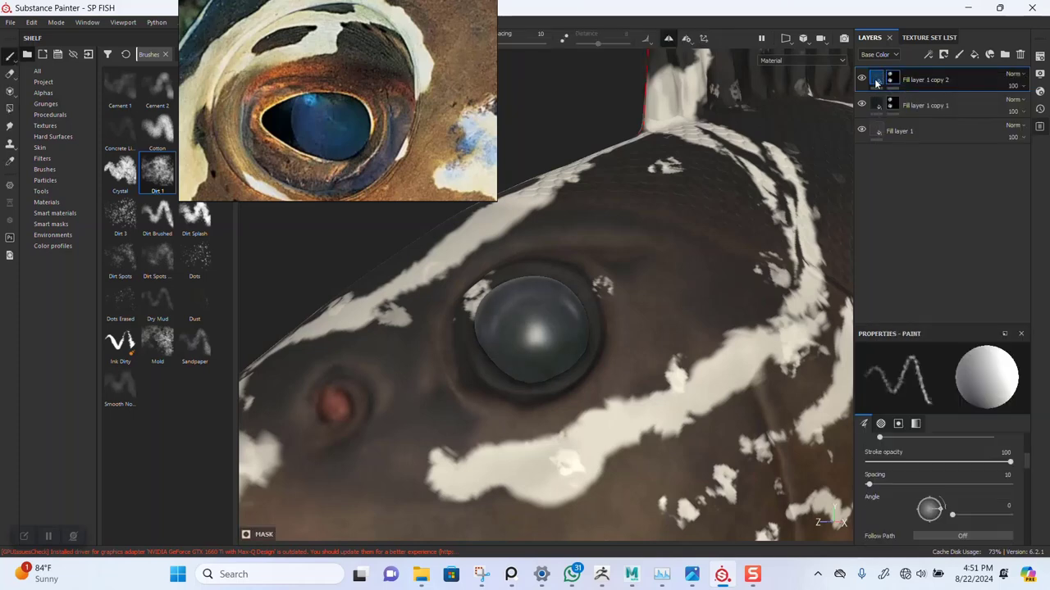
click(882, 78)
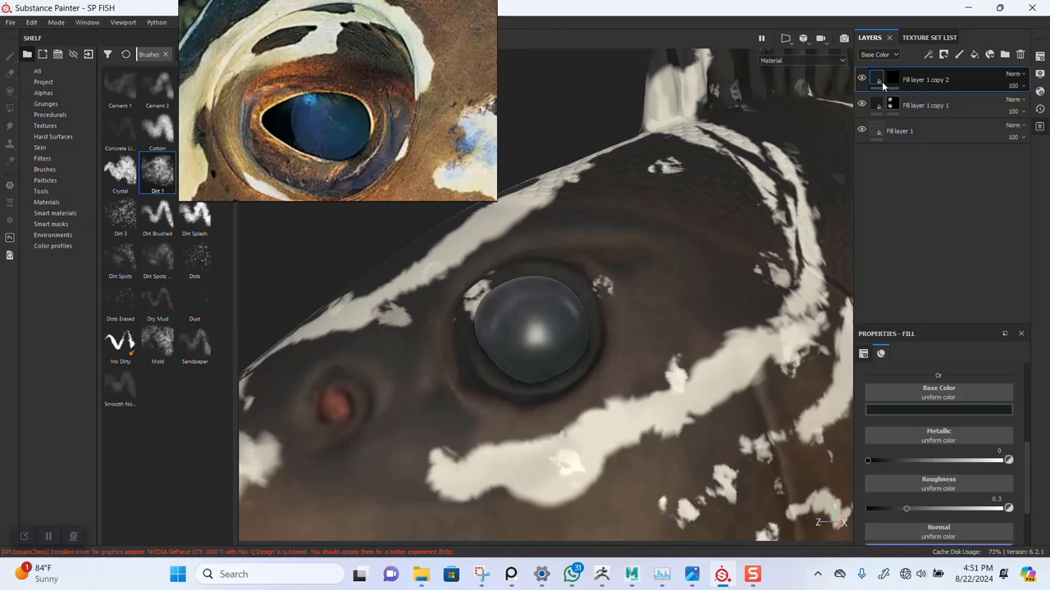
click(944, 410)
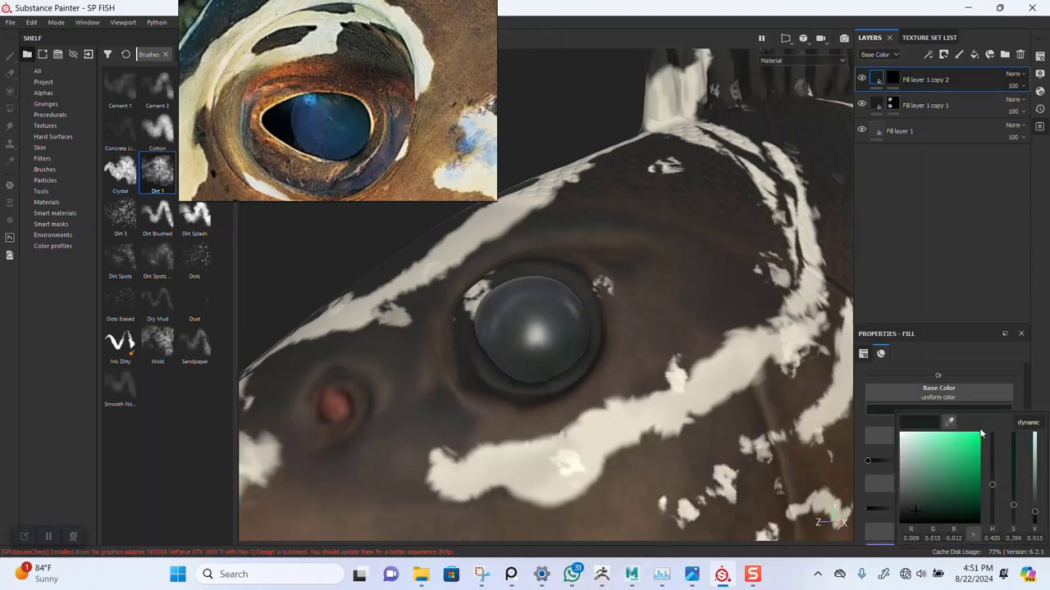
click(951, 419)
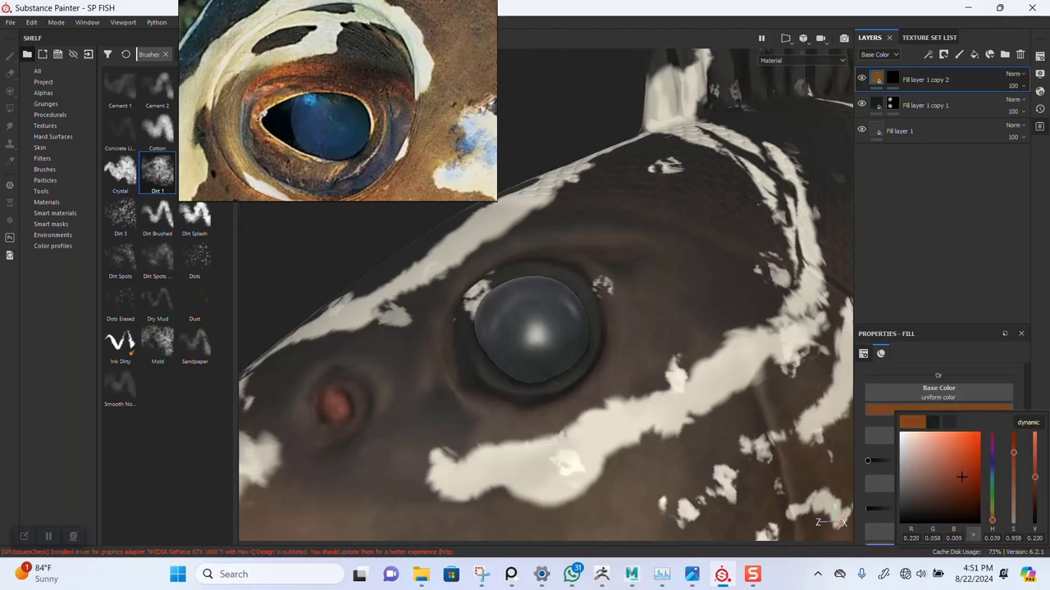
click(905, 237)
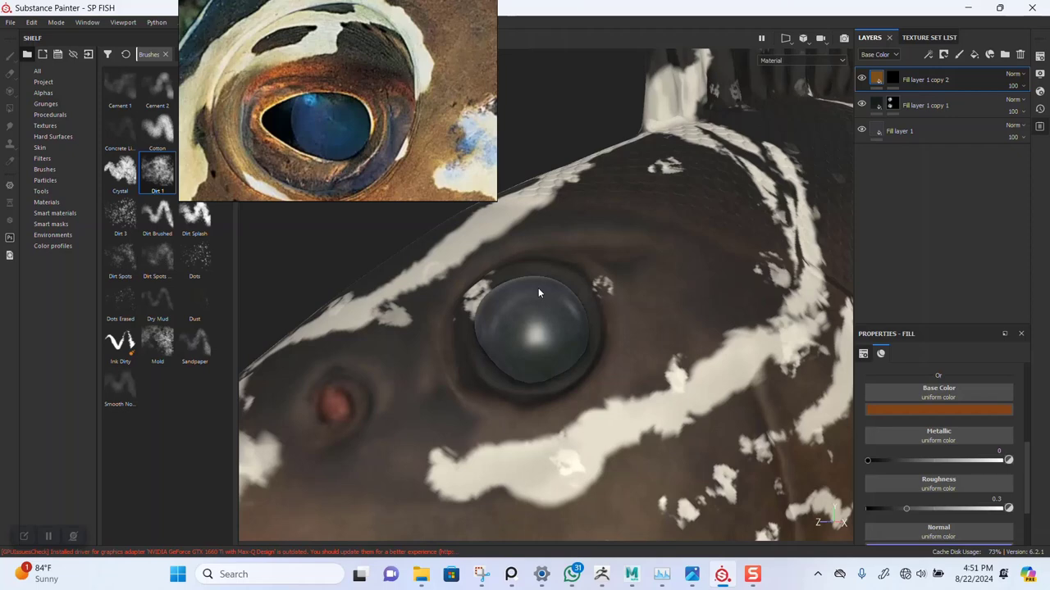
click(882, 82)
Paint dark orange across the top, left and lower parts of the eyeball.
key(1)
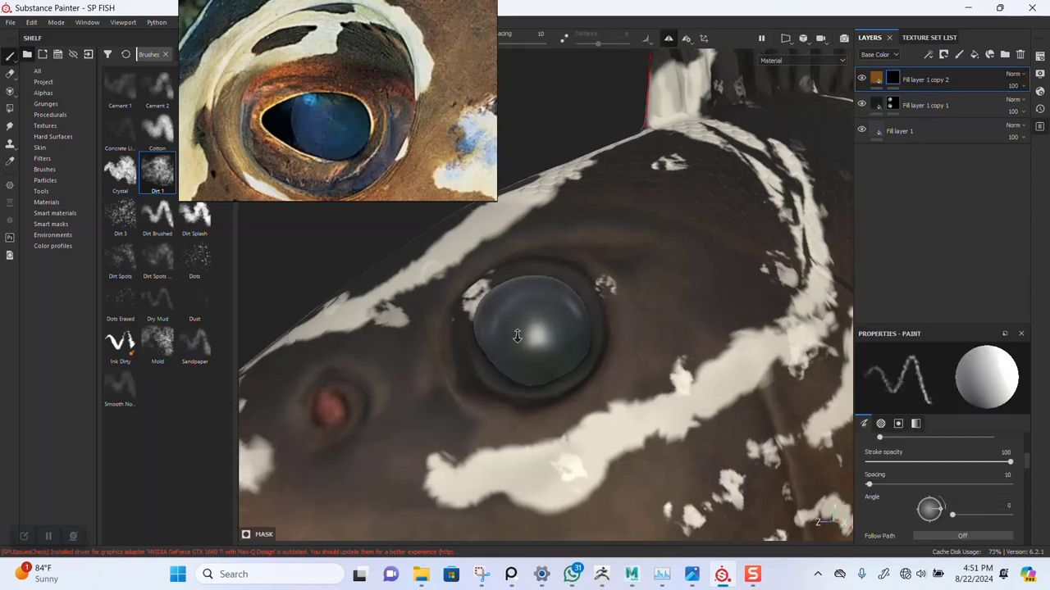
alt+drag(623, 246, 503, 283)
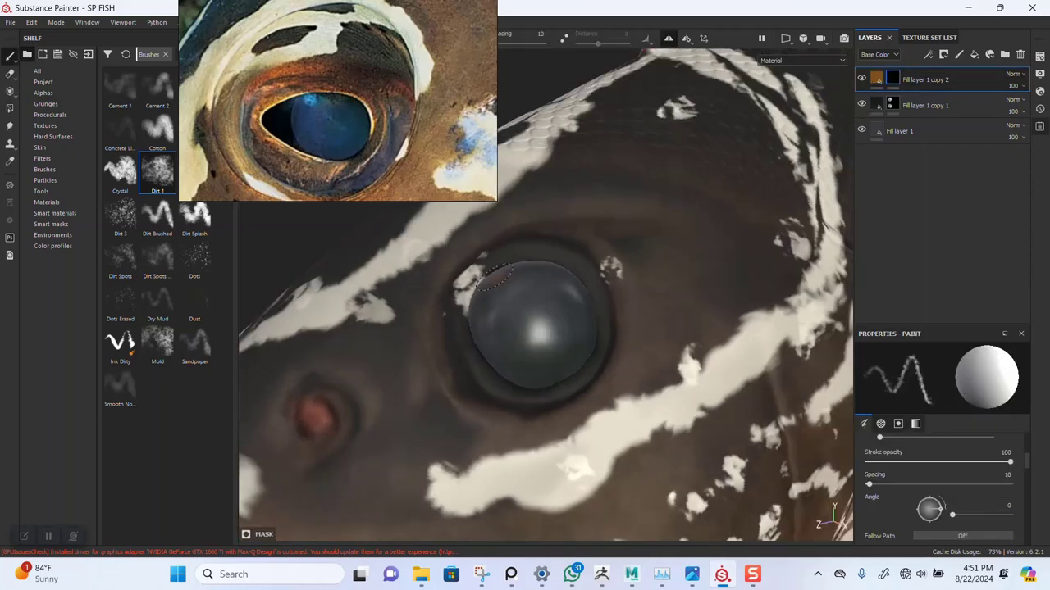
alt+drag(586, 282, 581, 309)
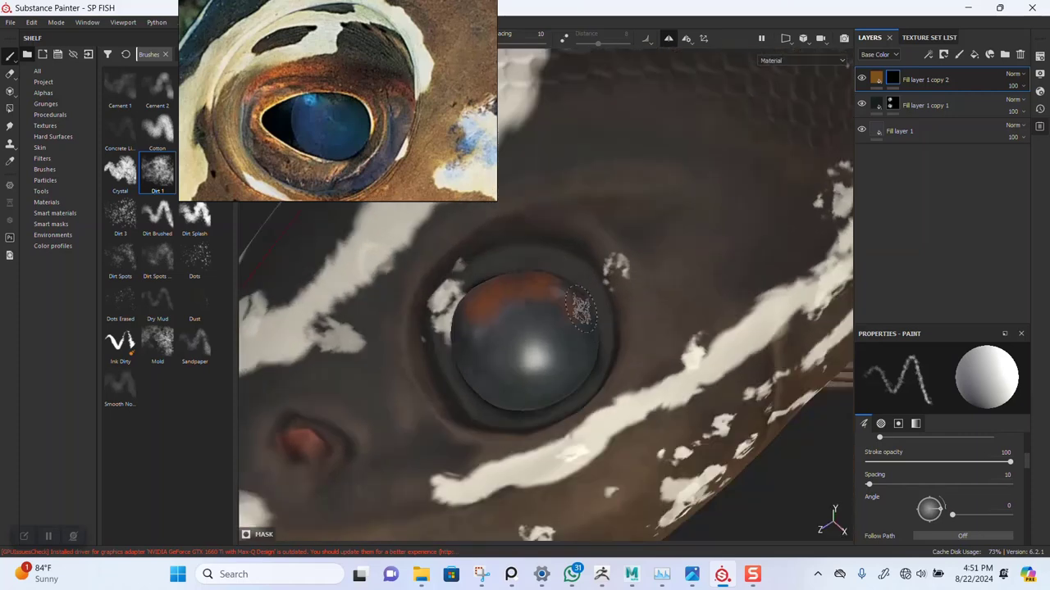
alt+drag(458, 326, 480, 392)
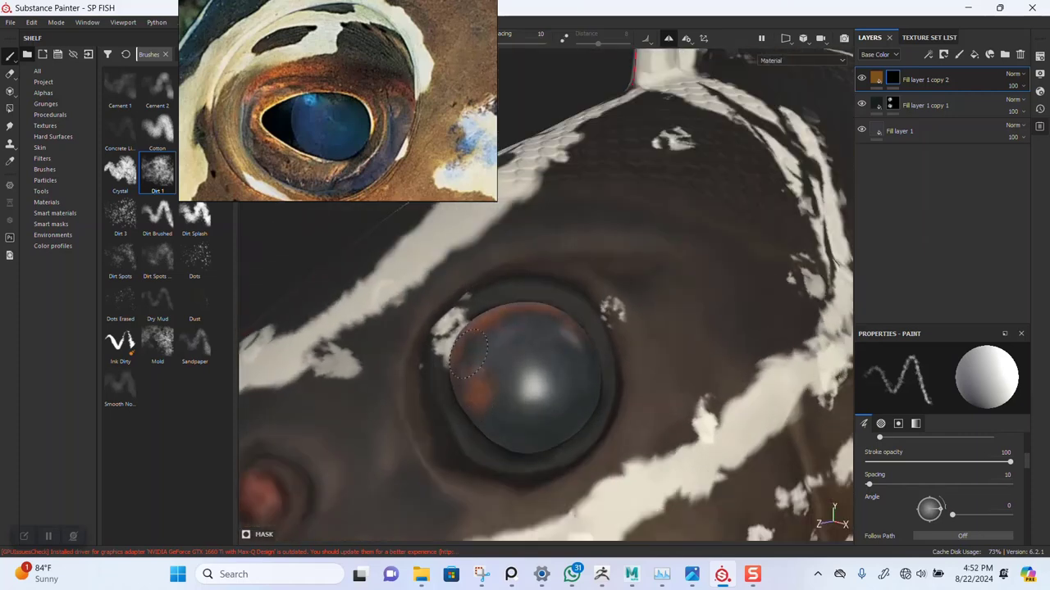
alt+drag(521, 439, 610, 372)
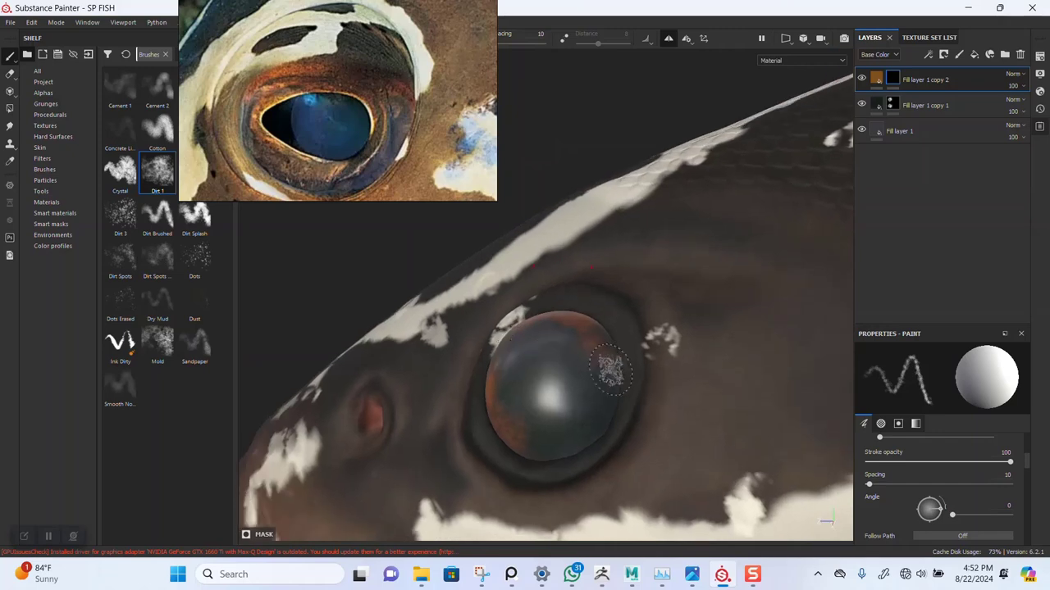
alt+drag(533, 324, 556, 348)
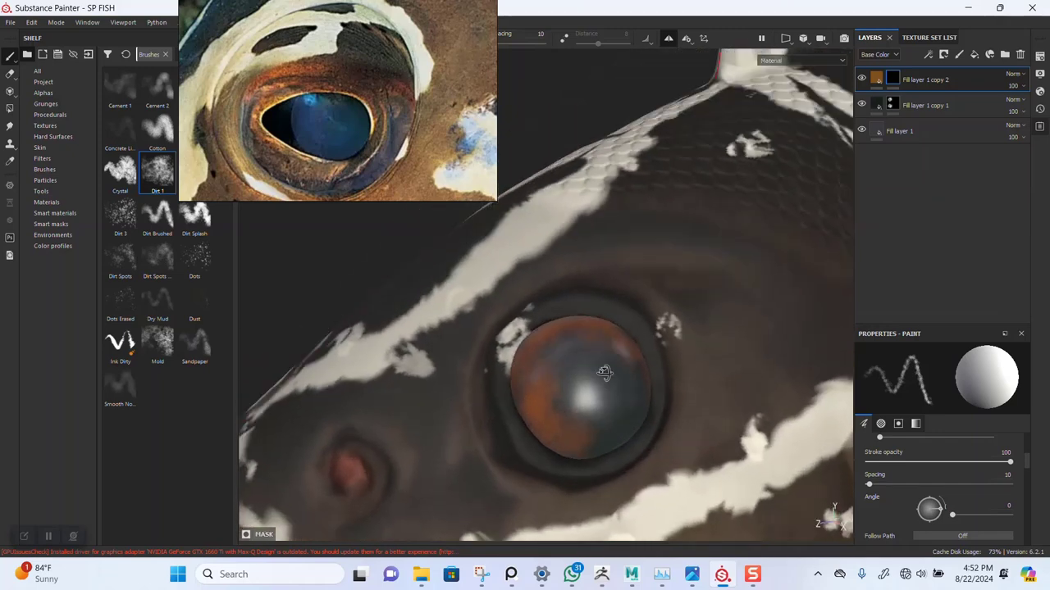
alt+drag(574, 444, 636, 324)
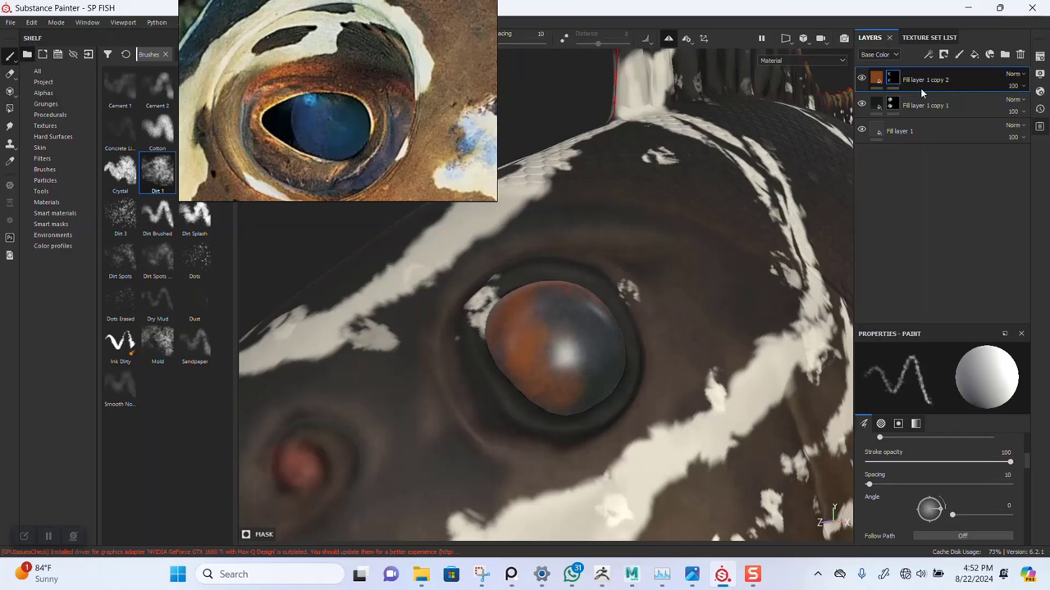
Duplicate the orange layer as Fill layer 1 copy 3 with a black mask and a brown colour sampled from the reference eye.
key(ctrl+d)
right_click(894, 83)
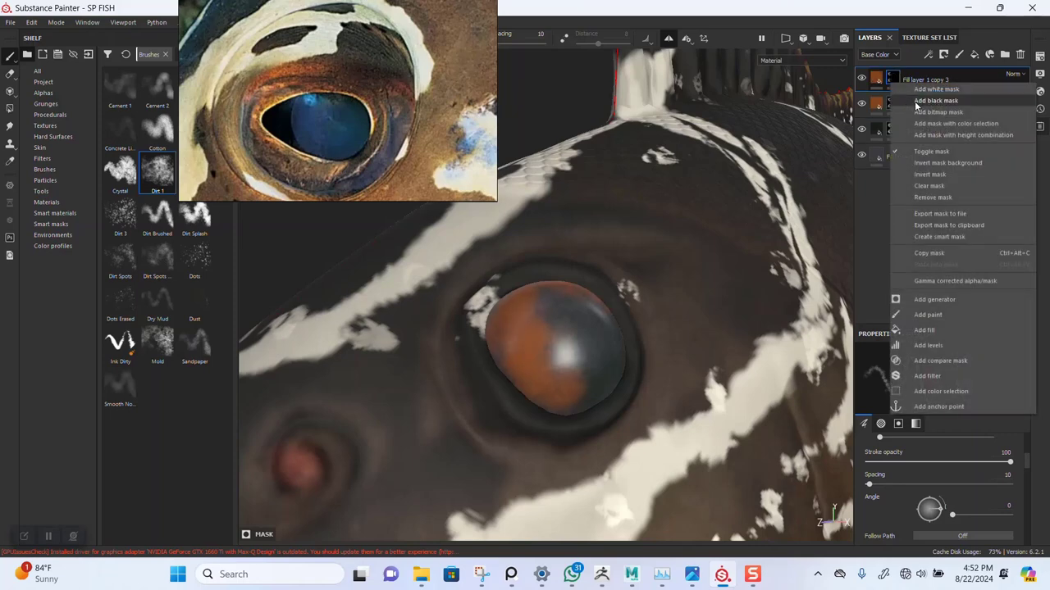
click(918, 107)
click(876, 83)
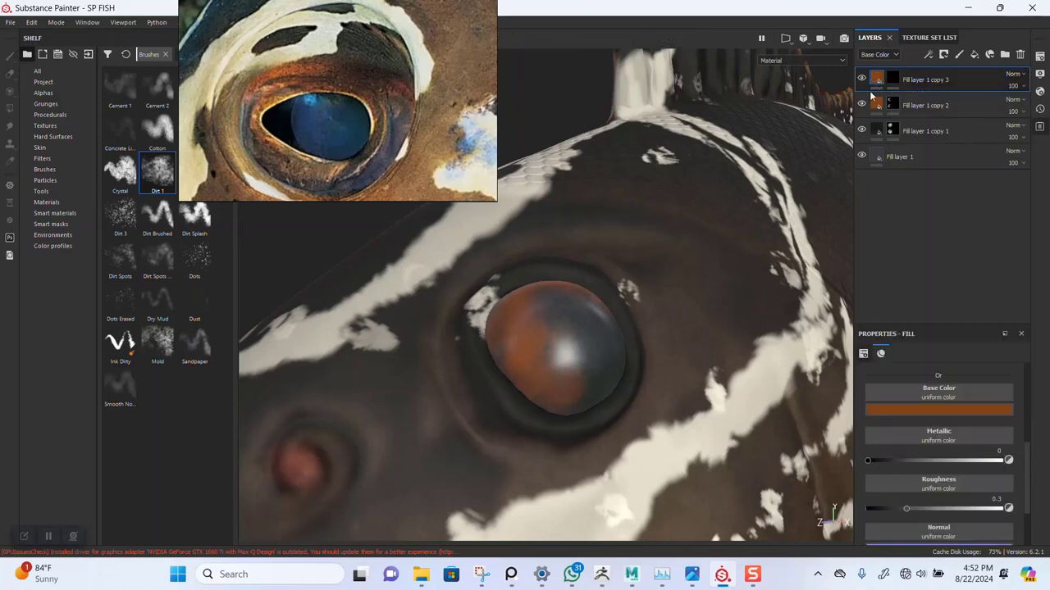
click(952, 407)
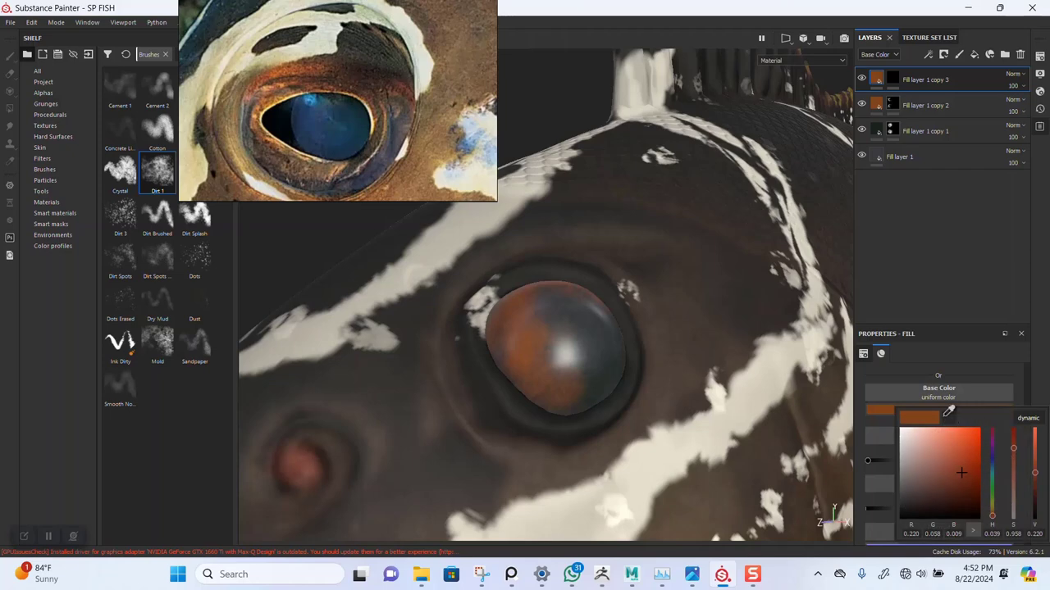
click(949, 410)
click(266, 101)
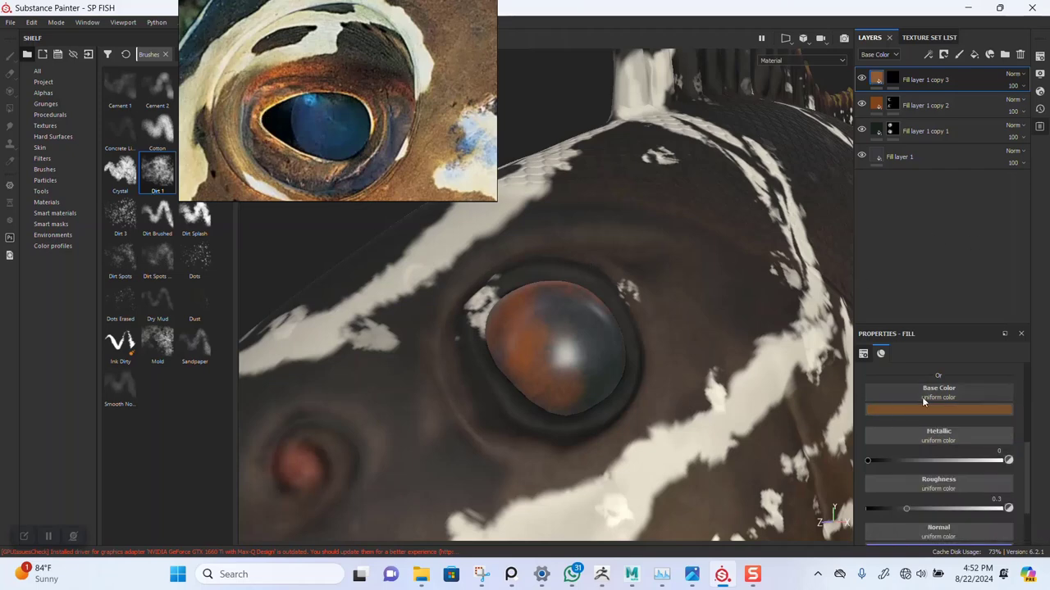
Select copy 3's mask for painting and frame the eye and fish face in close view.
click(892, 80)
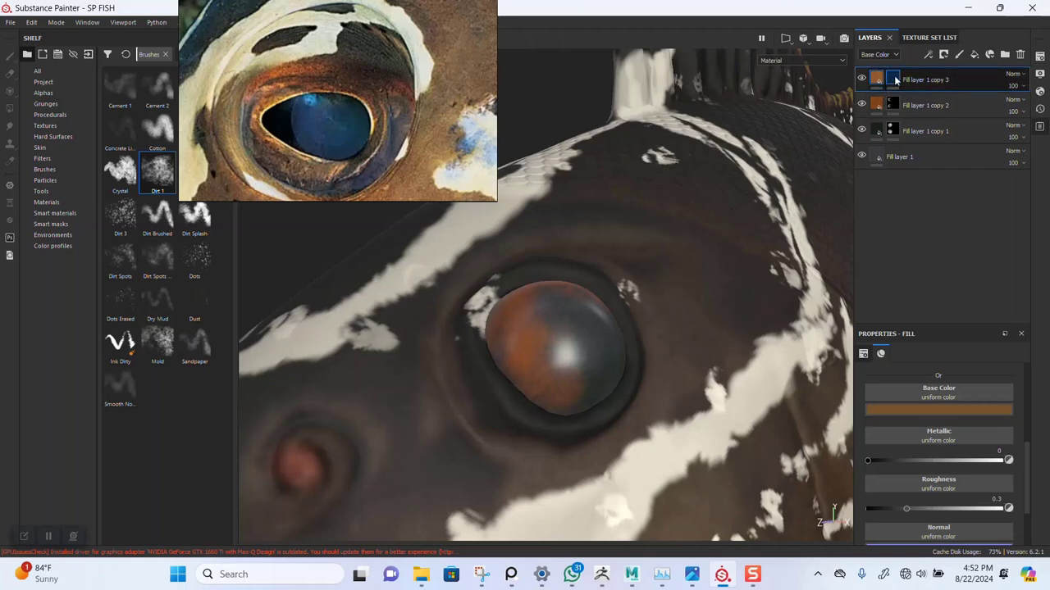
key(1)
mouse_move(574, 328)
alt+mouse_down()
mouse_move(592, 300)
mouse_move(567, 312)
alt+mouse_up()
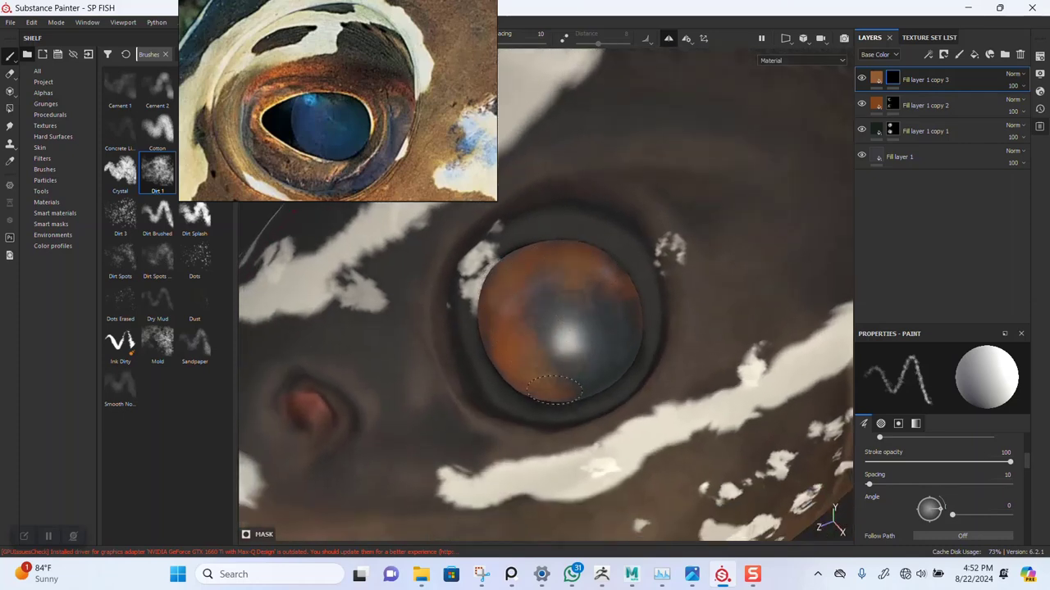
alt+drag(574, 385, 592, 287)
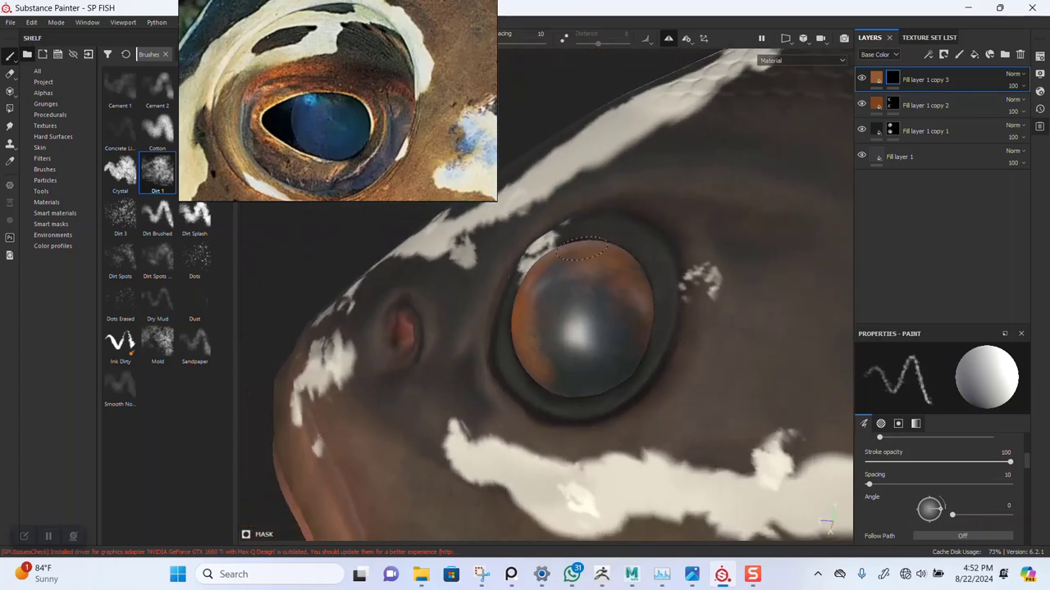
alt+drag(581, 249, 590, 230)
mouse_move(591, 229)
alt+right_down()
mouse_move(593, 209)
mouse_move(593, 237)
alt+right_up()
alt+drag(603, 305, 659, 336)
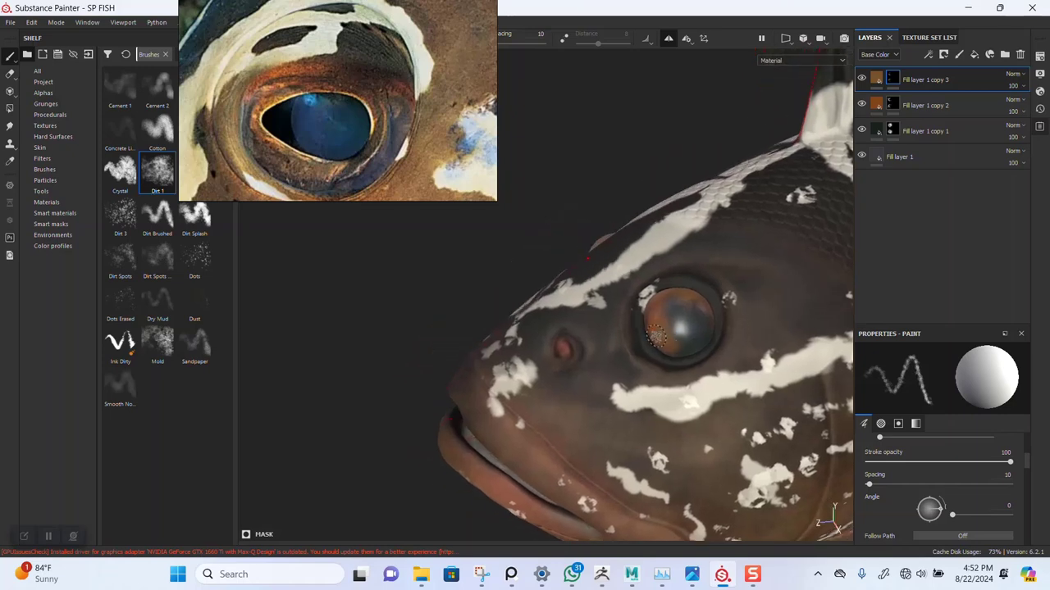
alt+drag(650, 310, 660, 358)
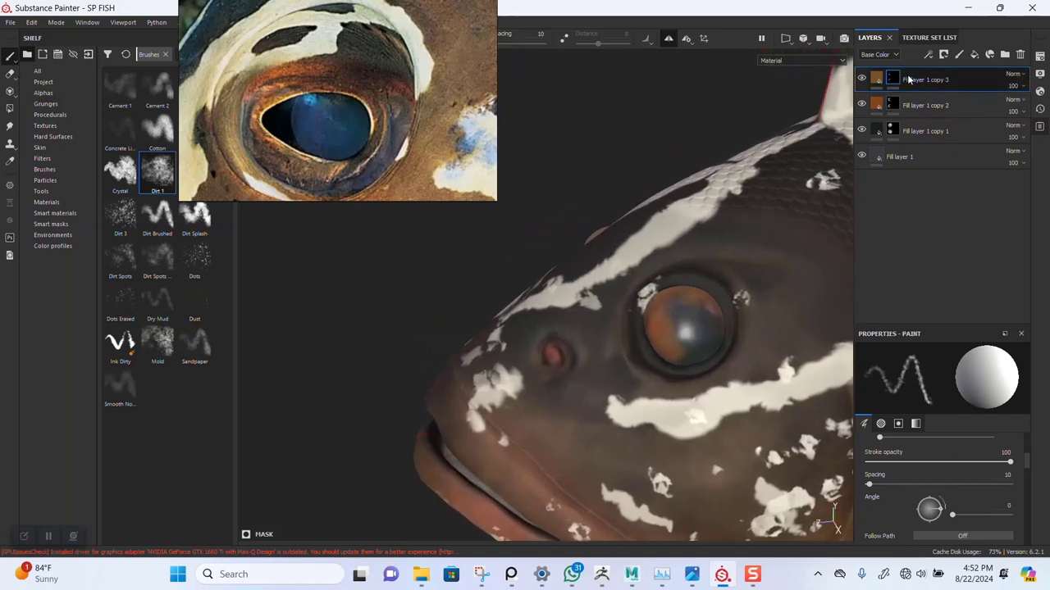
Duplicate the brown eye layer, reset its mask to black, and recolour it pale gold sampled from the reference eye.
key(ctrl+d)
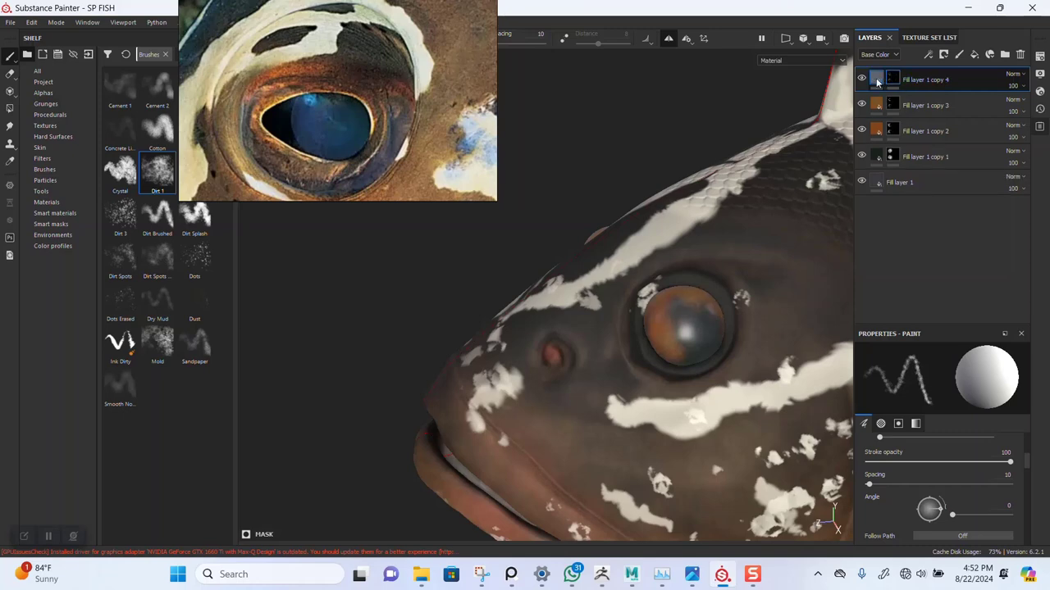
click(877, 81)
right_click(895, 84)
click(935, 82)
click(877, 80)
click(926, 412)
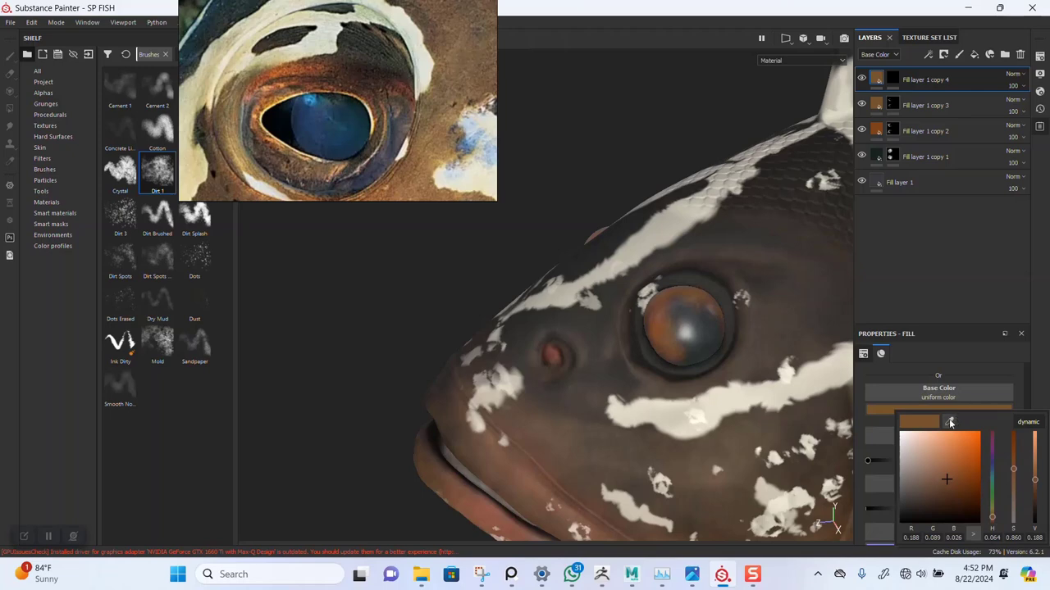
click(949, 422)
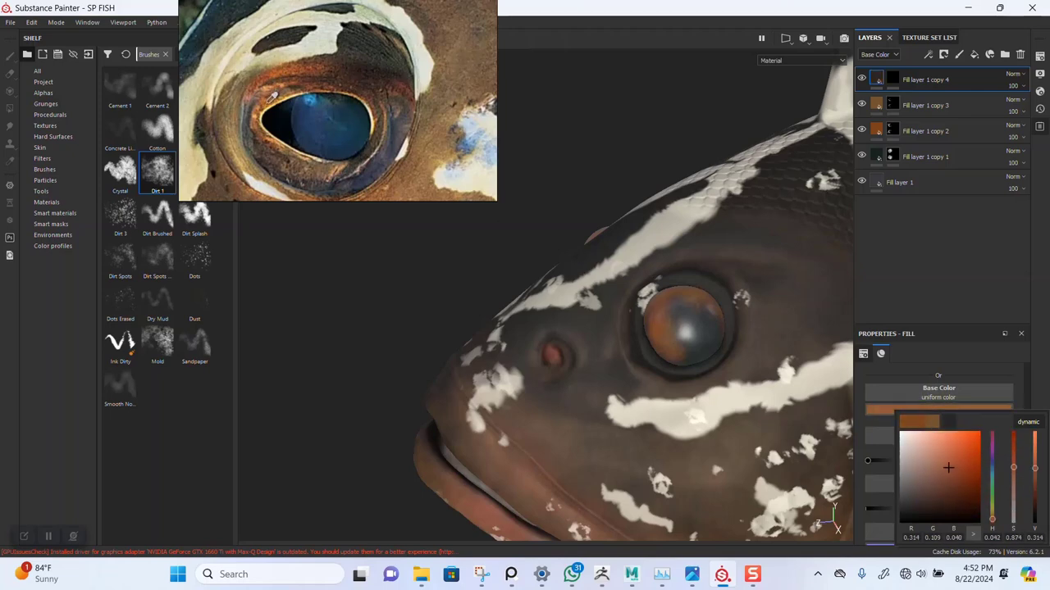
click(967, 234)
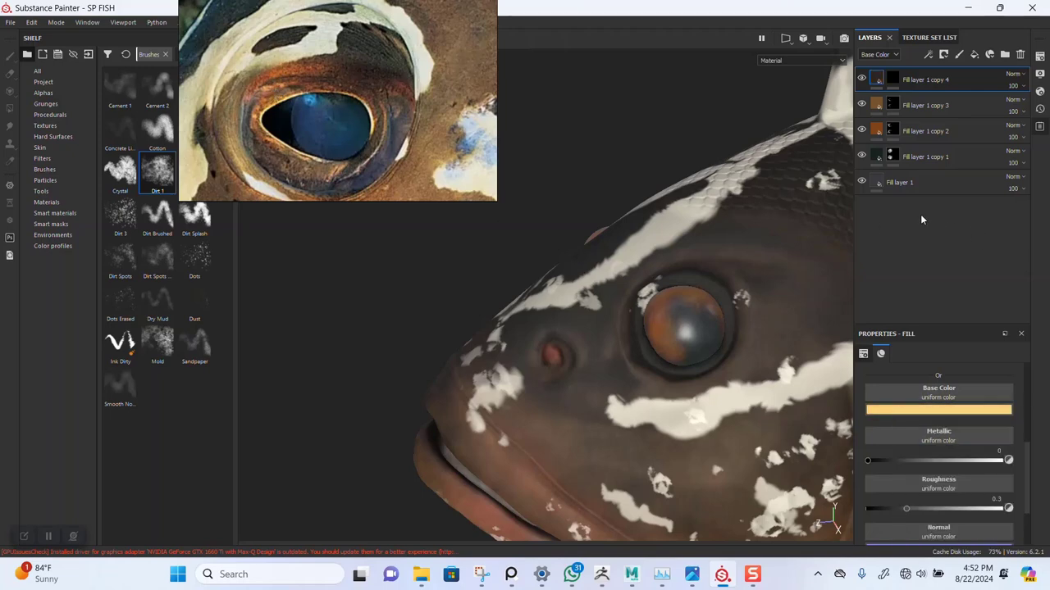
Add a Fill effect to Fill layer 1 copy 4's mask and browse spot patterns for its grayscale.
click(890, 82)
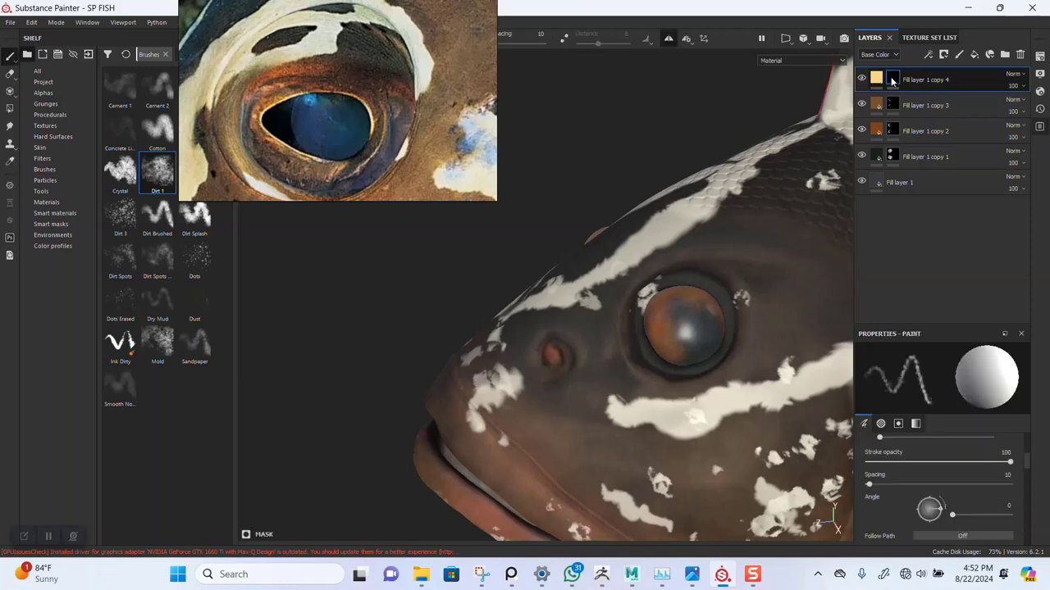
right_click(892, 79)
click(929, 325)
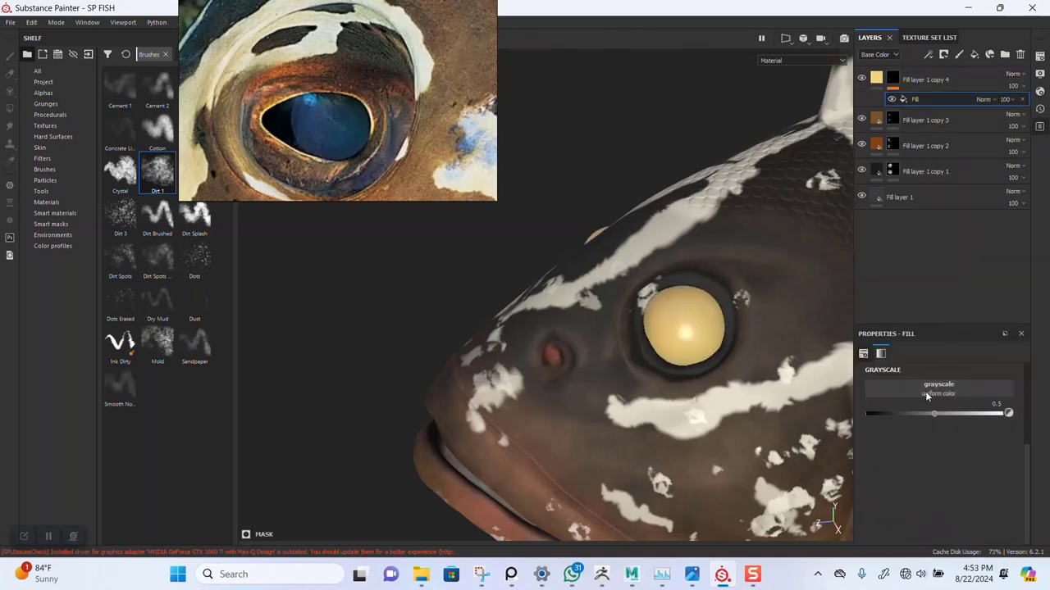
click(925, 391)
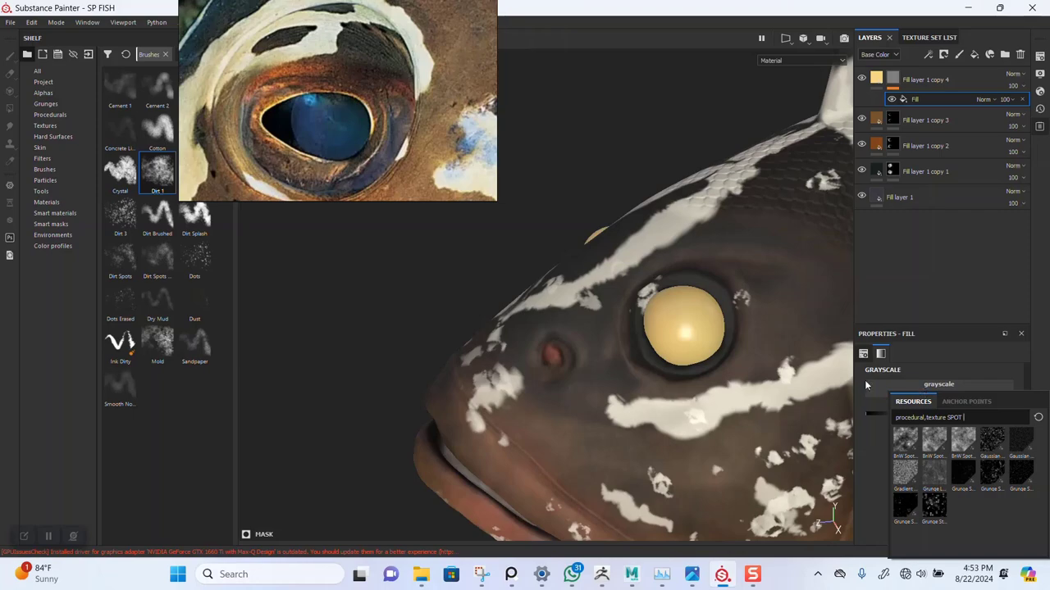
Use BnW Spots 1 as the mask pattern with contrast 0.71 and tri-planar projection.
click(903, 441)
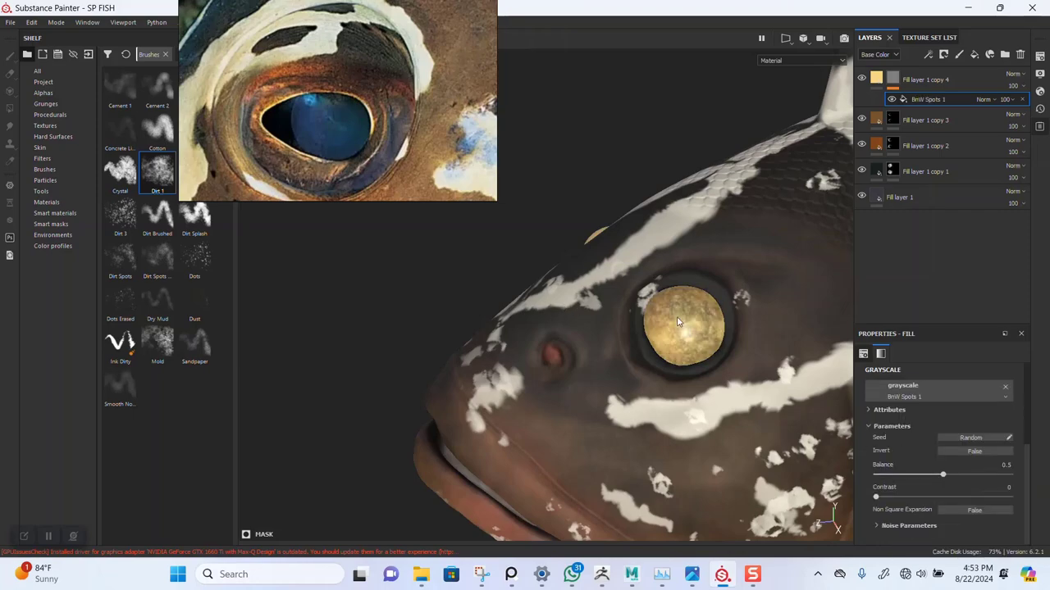
mouse_move(677, 322)
alt+mouse_down()
mouse_move(572, 302)
mouse_move(704, 291)
mouse_move(787, 353)
alt+mouse_up()
scroll(571, 302, up, 3)
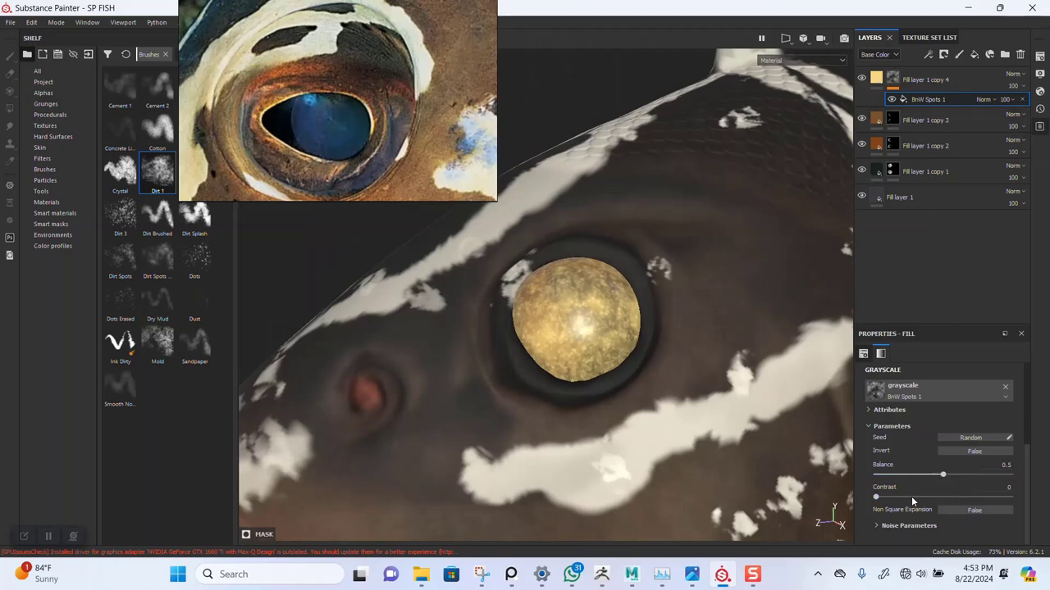
drag(944, 497, 971, 506)
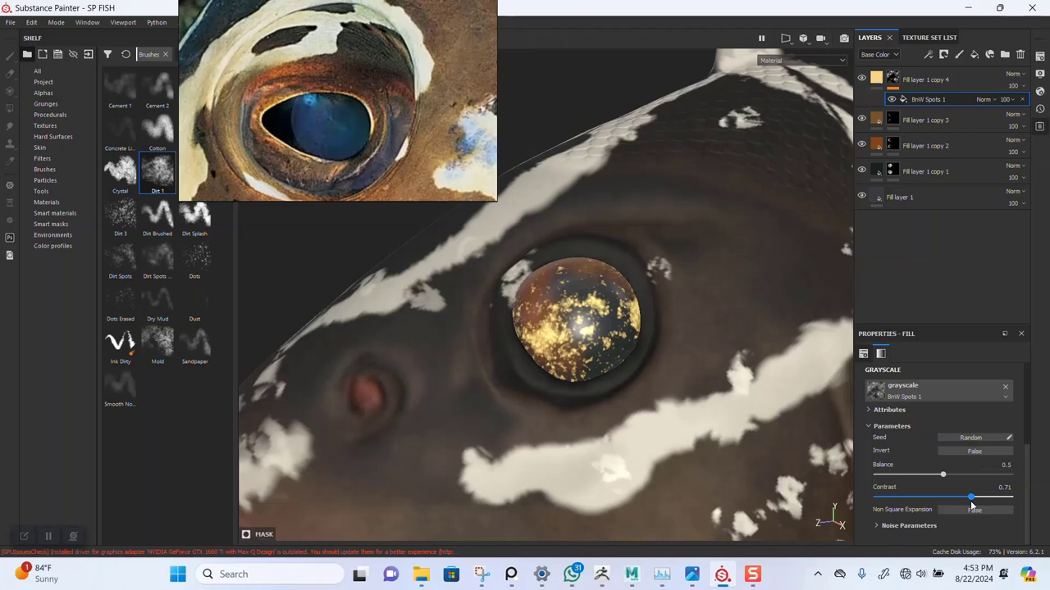
alt+drag(504, 337, 848, 209)
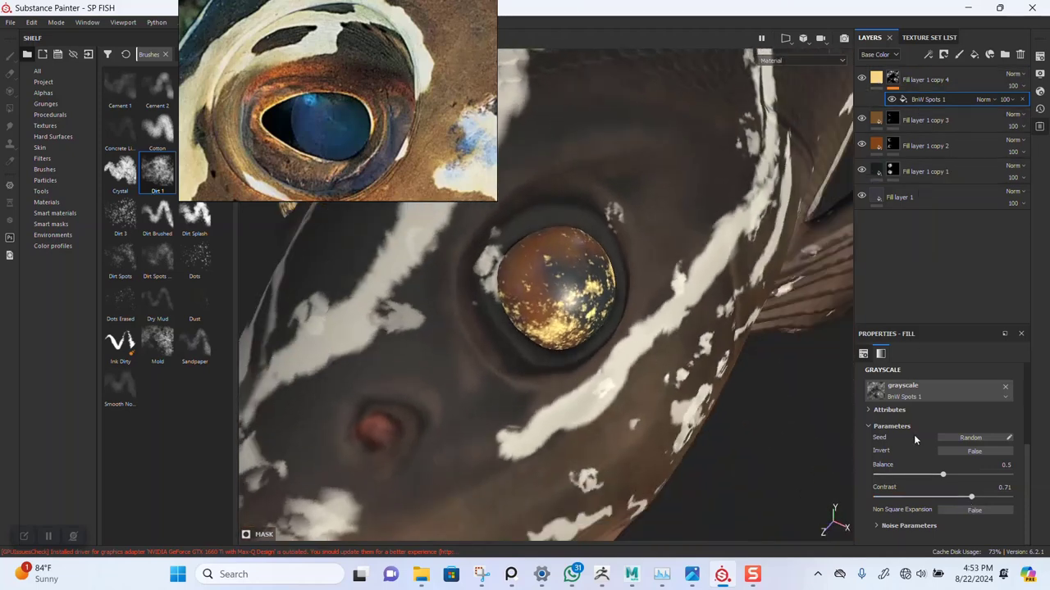
scroll(940, 427, up, 3)
scroll(939, 426, up, 1)
click(952, 392)
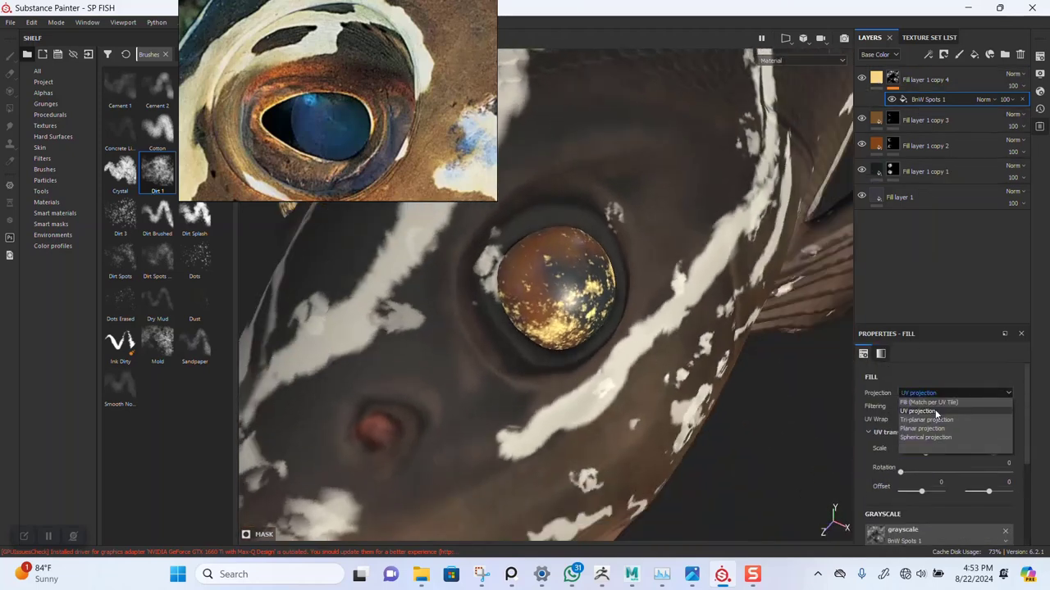
click(935, 420)
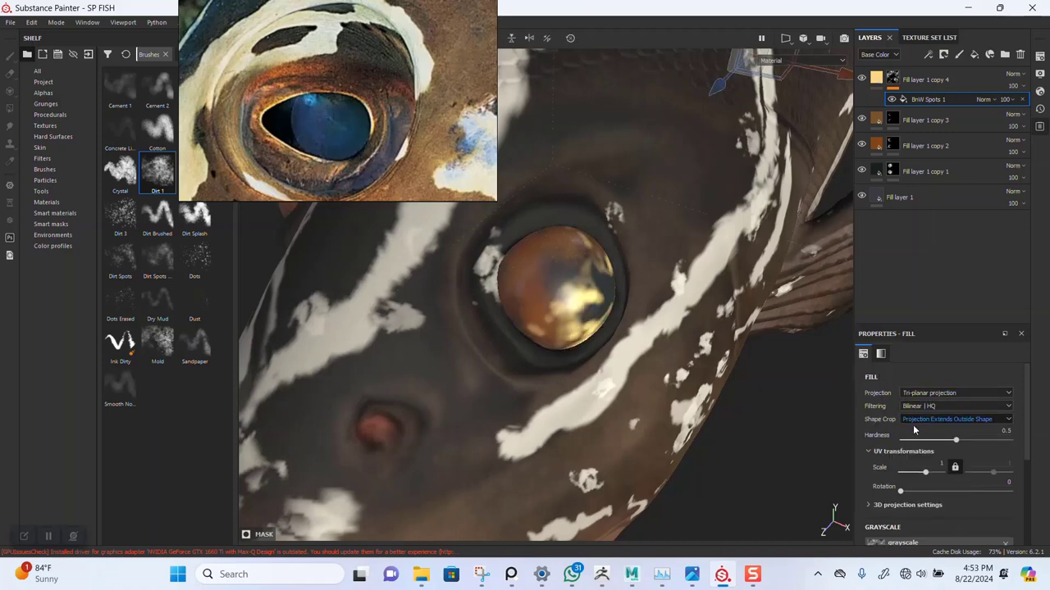
Refine the spot pattern to scale 24.12 and set the eye layer's opacity to 88.
drag(925, 472, 930, 474)
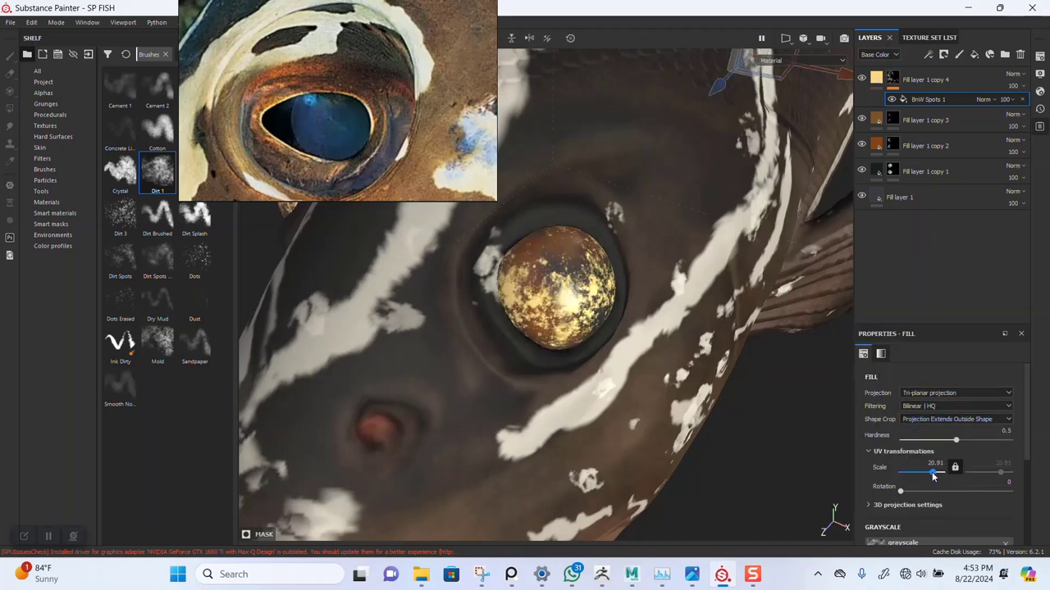
drag(932, 476, 935, 474)
mouse_move(460, 271)
alt+mouse_down()
mouse_move(404, 242)
mouse_move(727, 219)
alt+mouse_up()
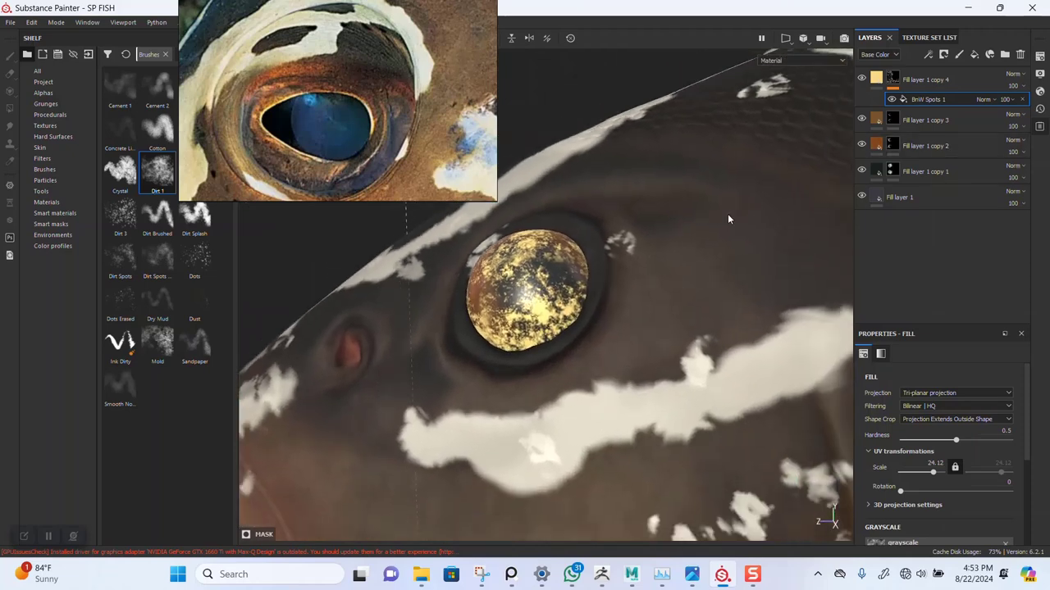
click(1018, 97)
mouse_move(1018, 96)
mouse_down()
mouse_move(1017, 107)
mouse_move(1017, 82)
mouse_up()
alt+drag(771, 189, 834, 170)
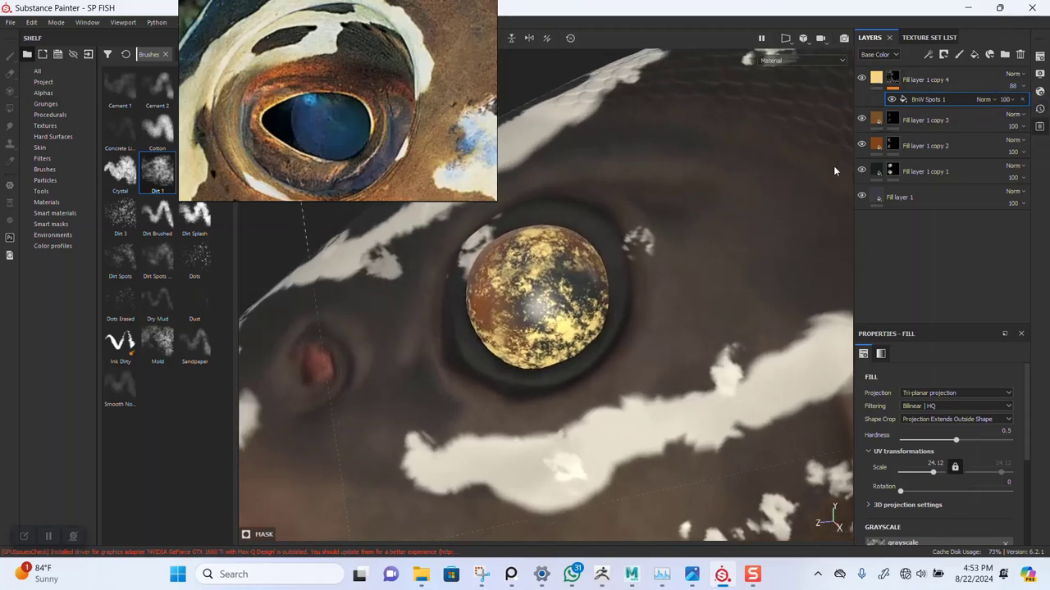
click(892, 79)
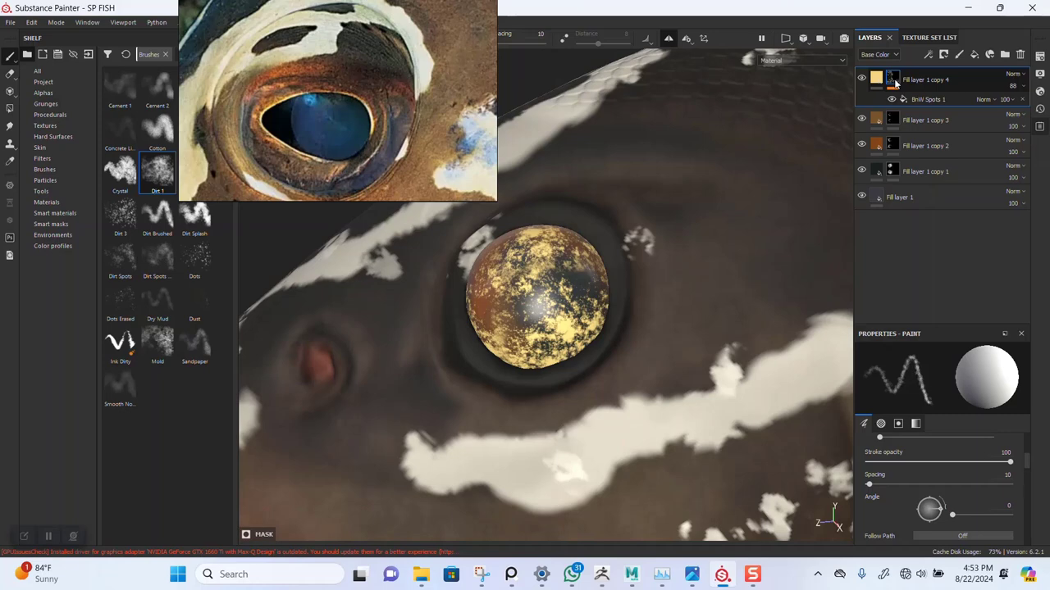
Group the speckled layer into a black-masked Folder 1 and paint gold back across the eye's top.
mouse_move(892, 78)
key(ctrl+g)
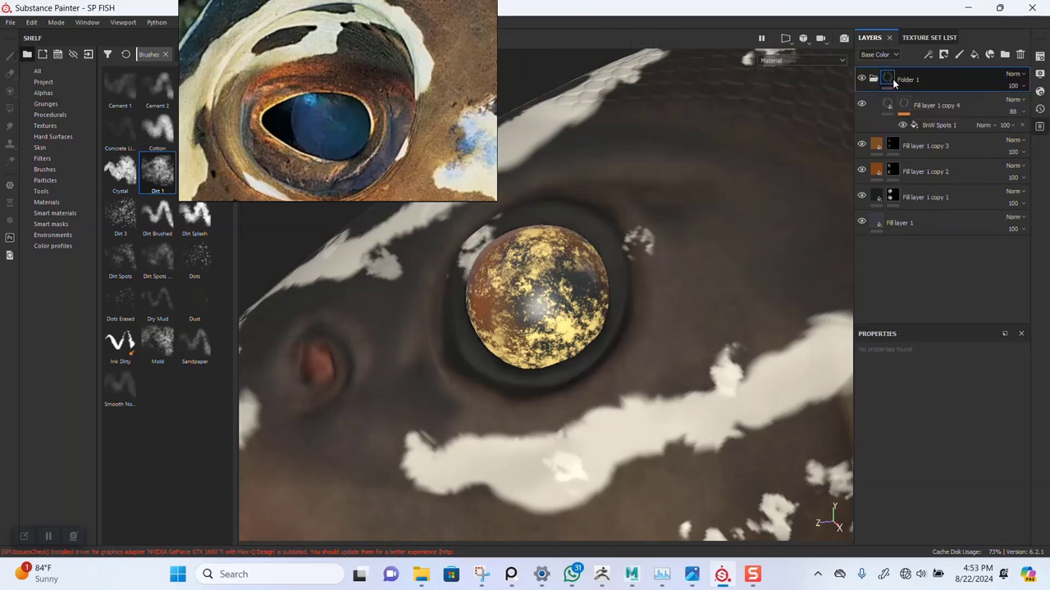
right_click(891, 79)
click(888, 109)
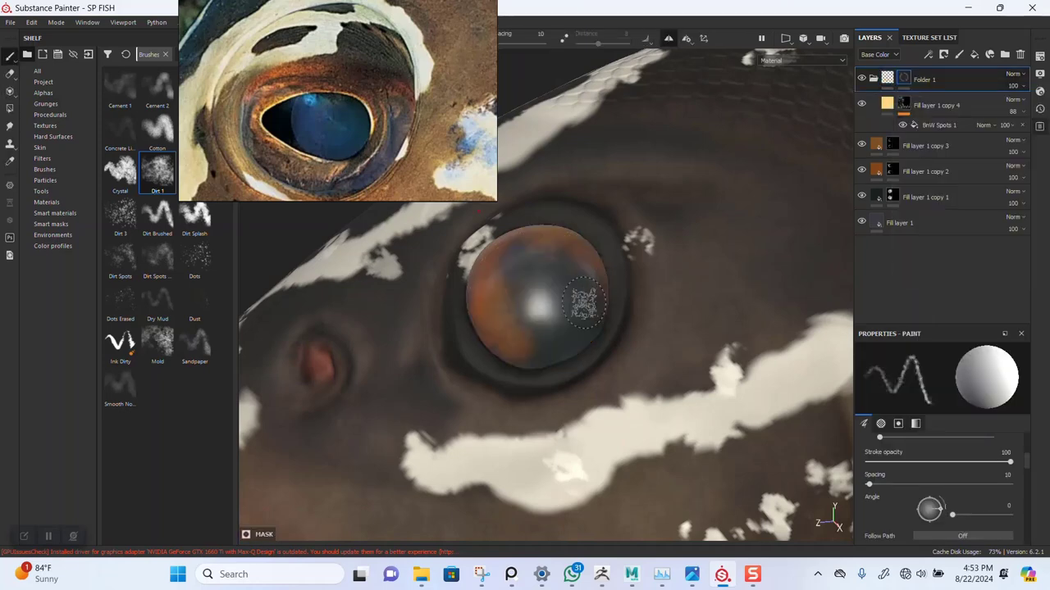
scroll(517, 283, up, 2)
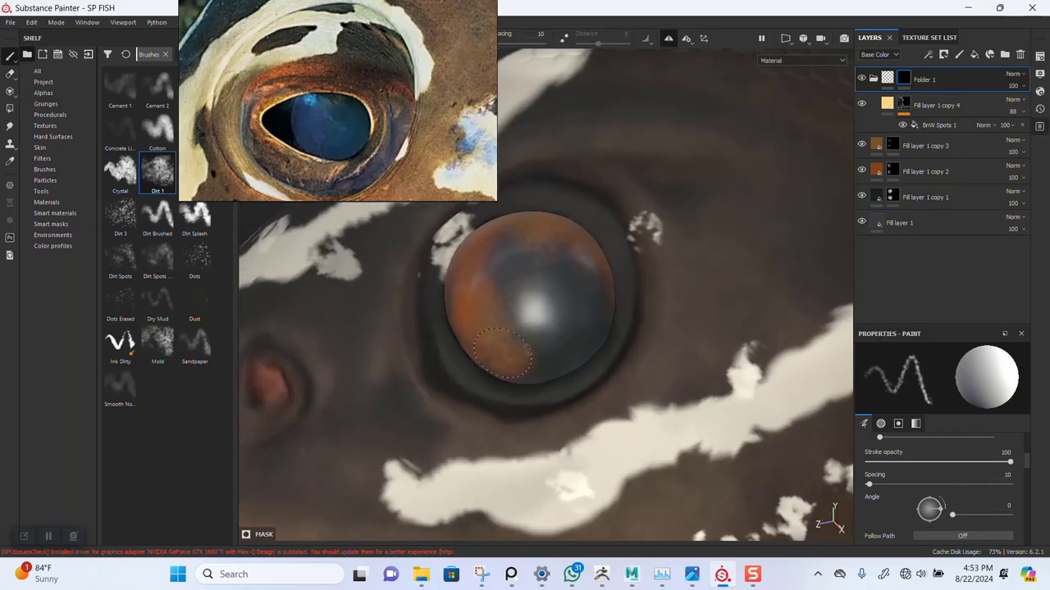
middle_drag(480, 307, 500, 342)
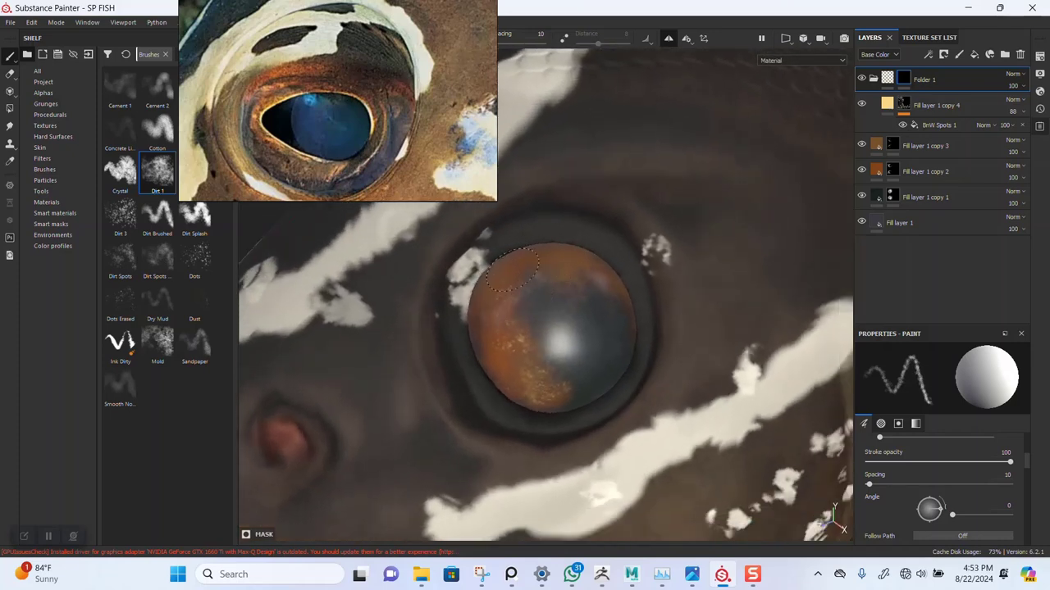
drag(512, 269, 587, 268)
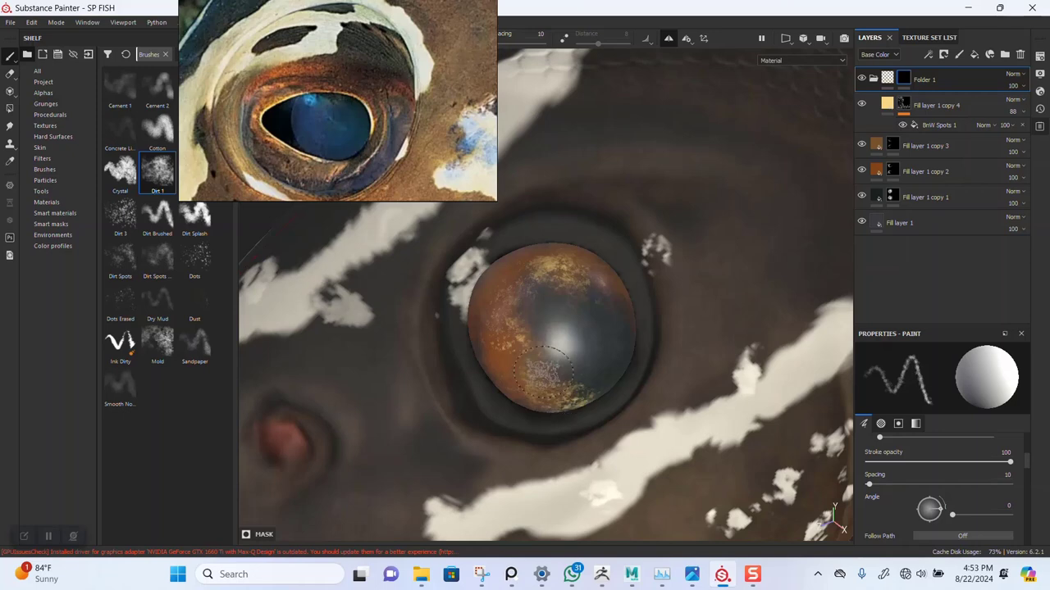
alt+drag(546, 375, 514, 293)
alt+drag(489, 332, 502, 344)
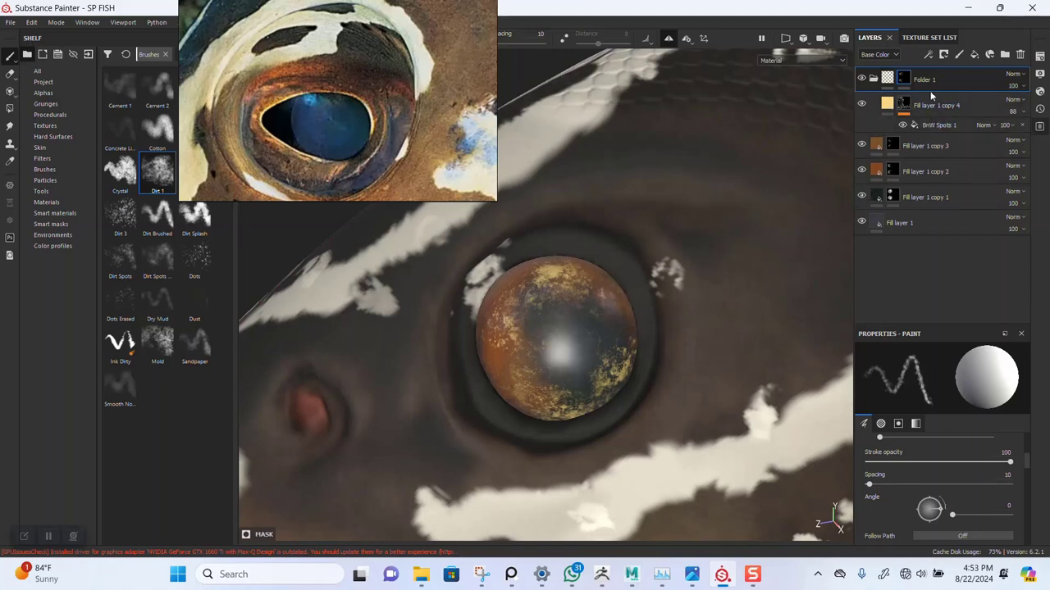
Move Fill layer 1 copy 3 above Folder 1 in the layer stack.
drag(933, 80, 947, 151)
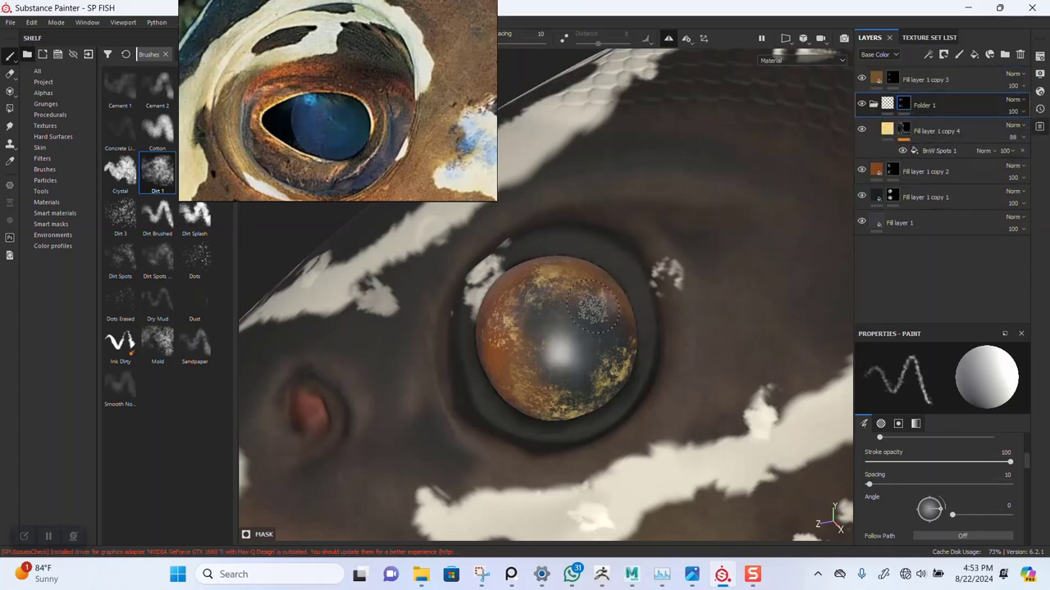
alt+drag(589, 277, 600, 305)
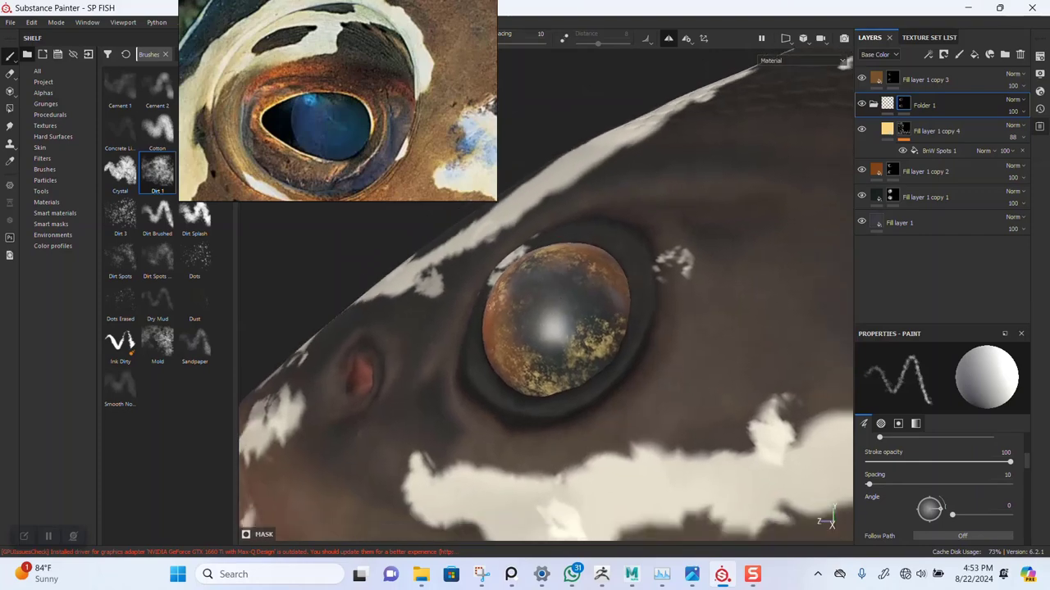
mouse_move(599, 305)
alt+right_down()
mouse_move(625, 314)
mouse_move(605, 335)
alt+right_up()
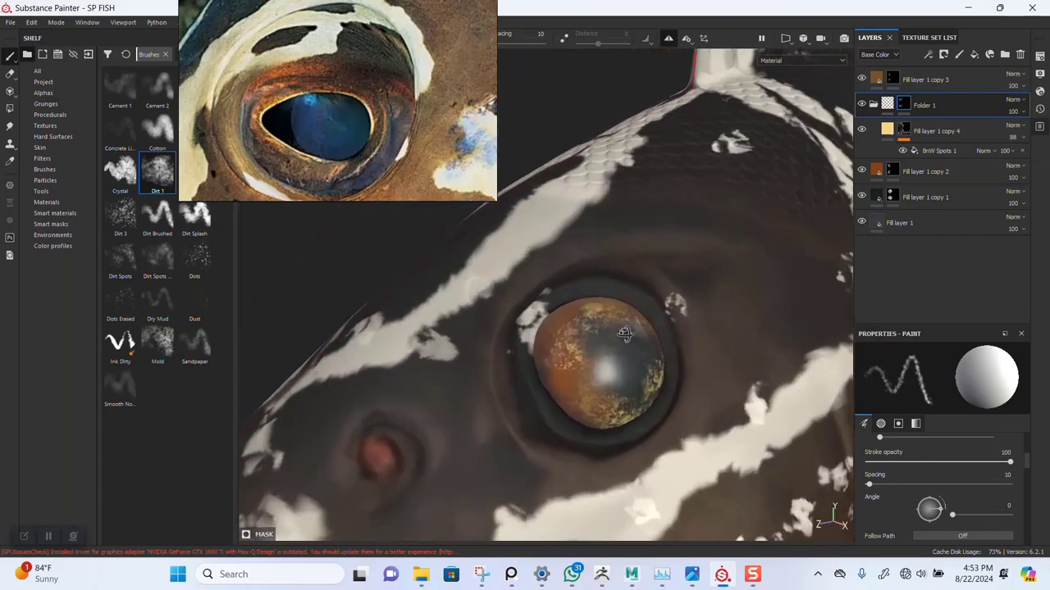
mouse_move(605, 334)
alt+mouse_down()
mouse_move(651, 323)
mouse_move(616, 314)
alt+mouse_up()
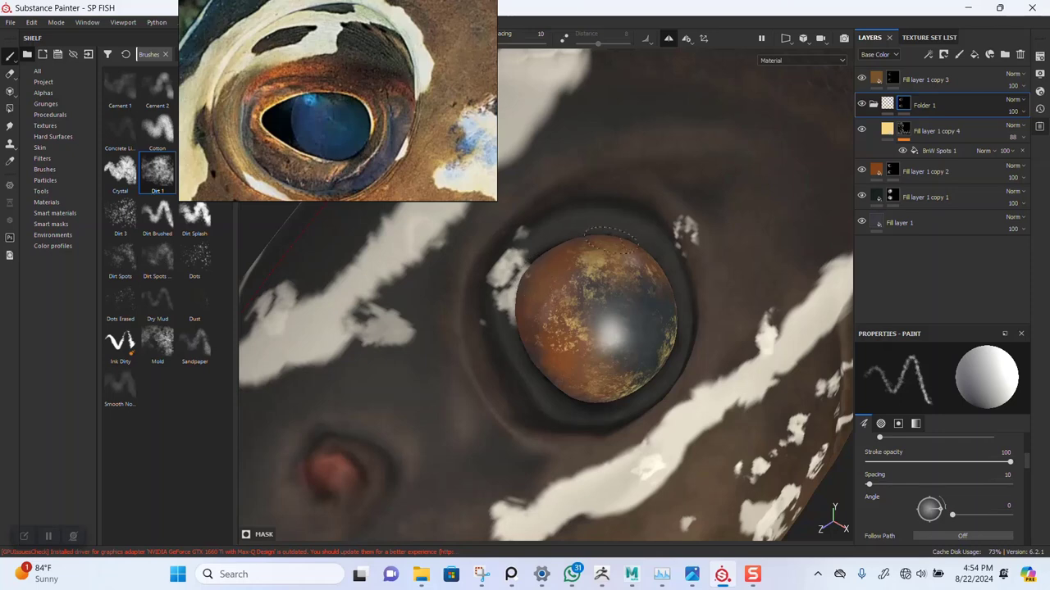
Duplicate orange Fill layer 1 copy 2, move it above Folder 1, brighten its orange, and add a black mask.
click(917, 174)
key(ctrl+d)
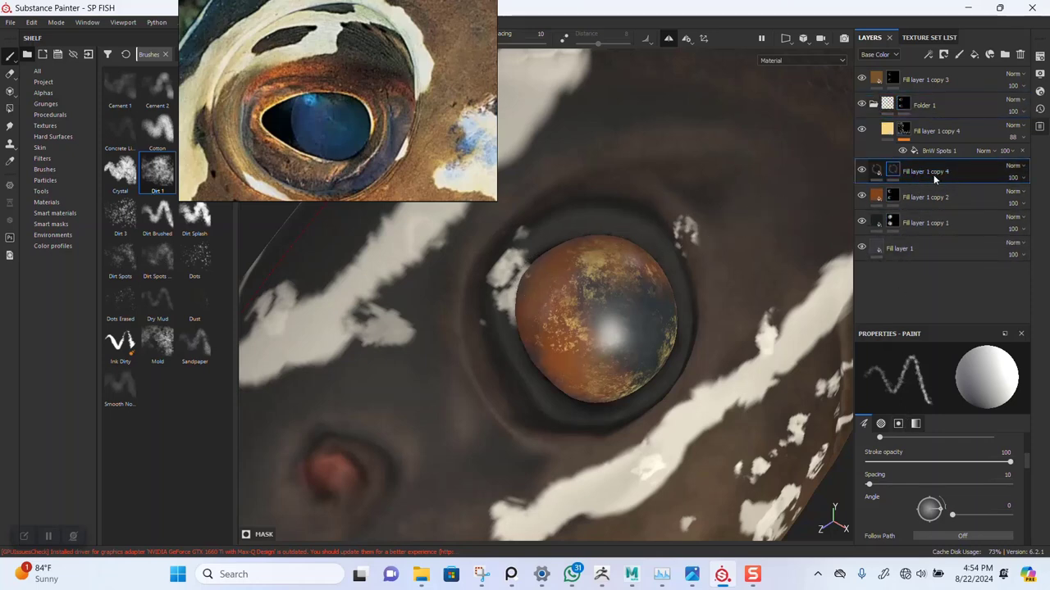
drag(933, 175, 927, 127)
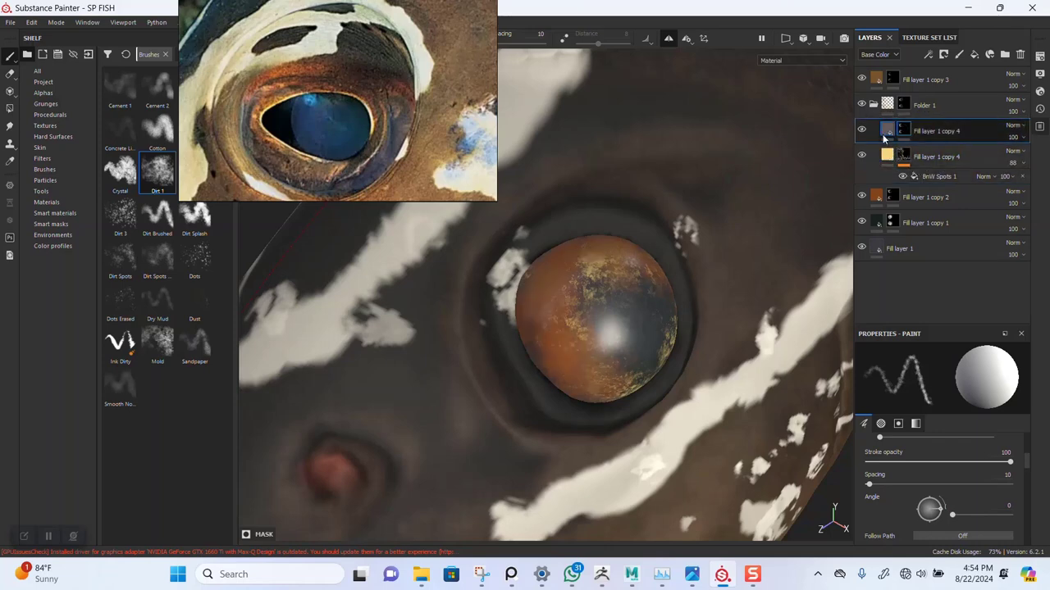
click(895, 136)
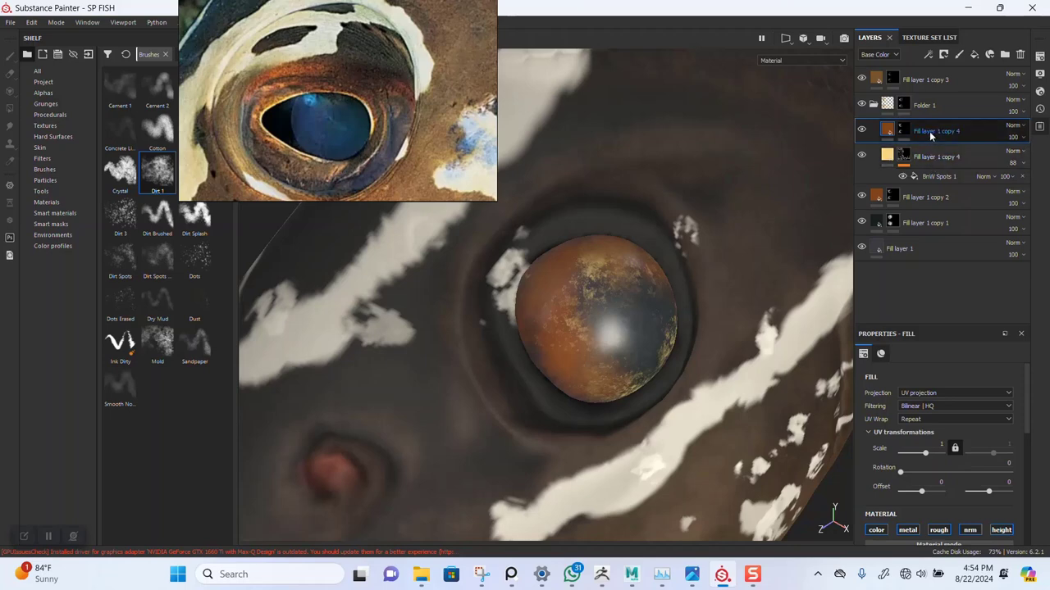
drag(929, 131, 926, 94)
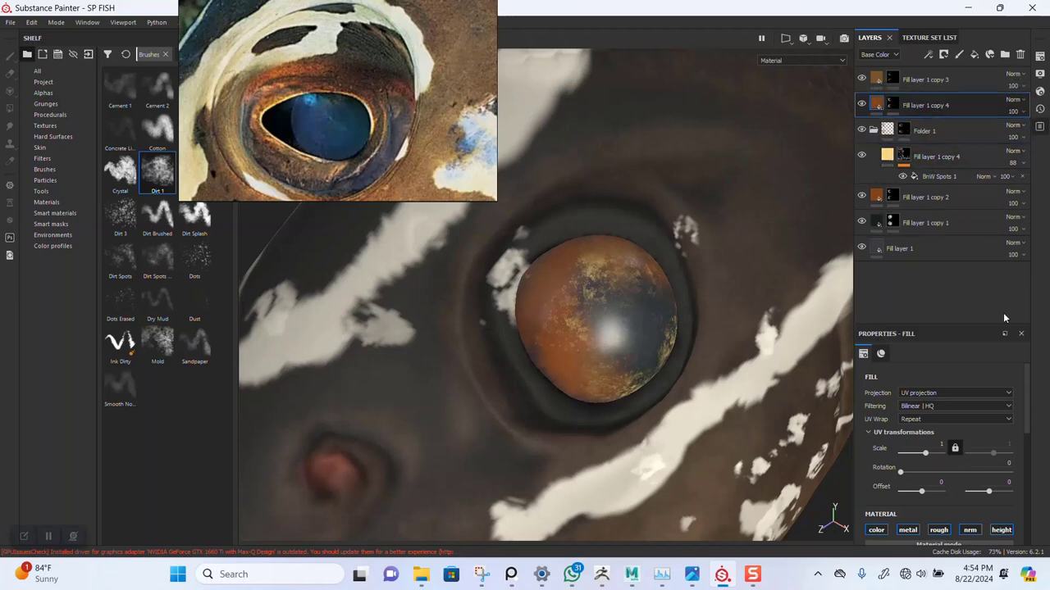
scroll(1022, 439, down, 5)
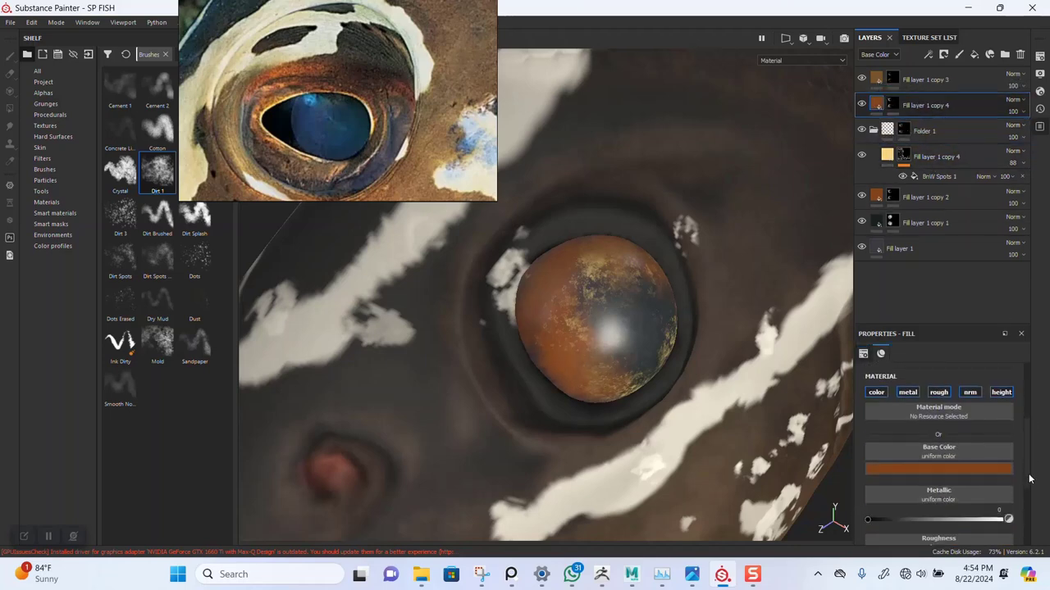
click(961, 474)
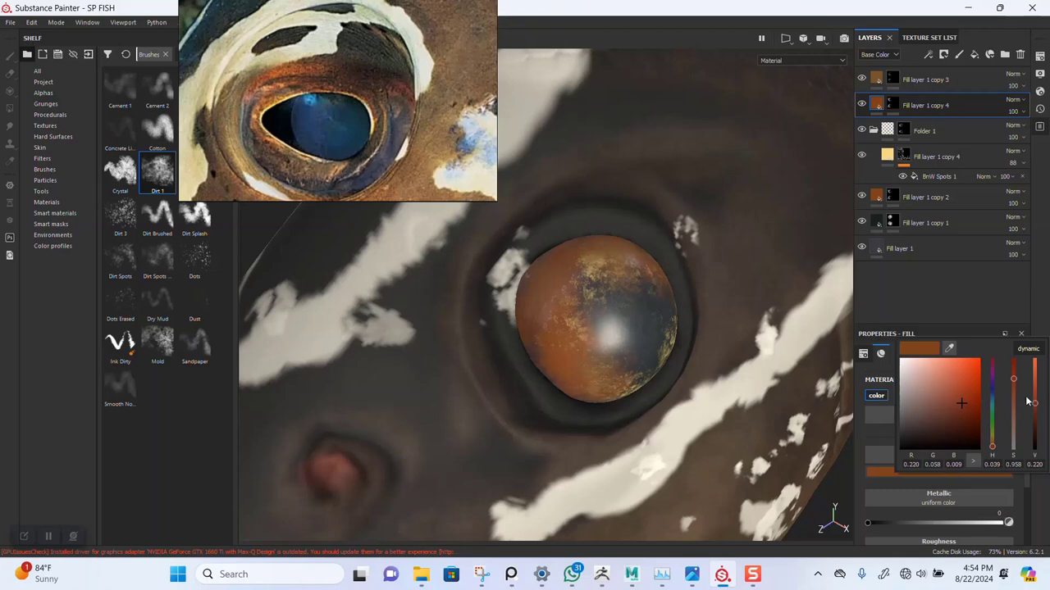
drag(1038, 397, 1038, 392)
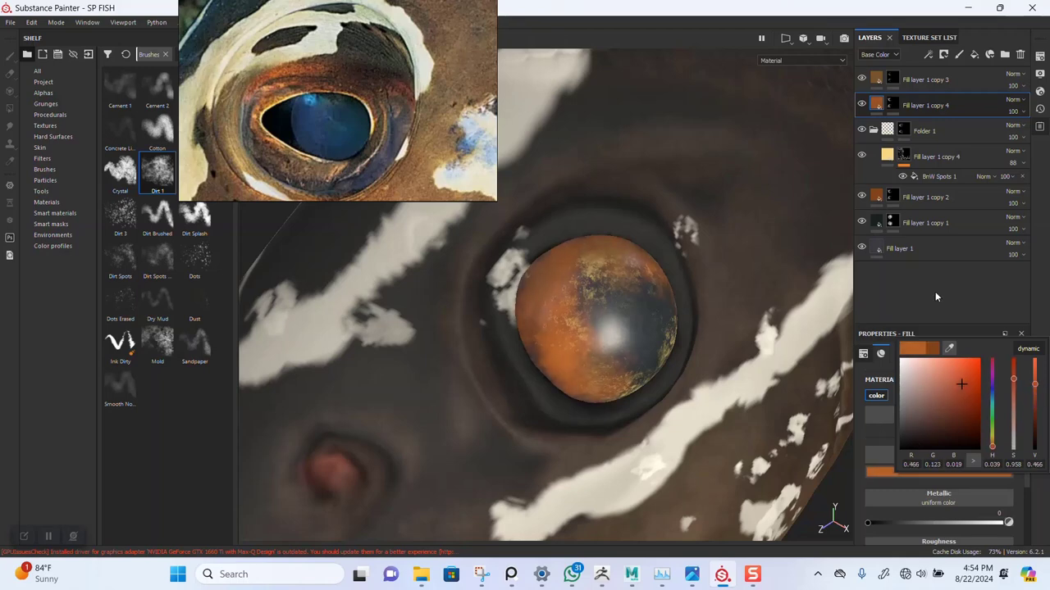
click(935, 297)
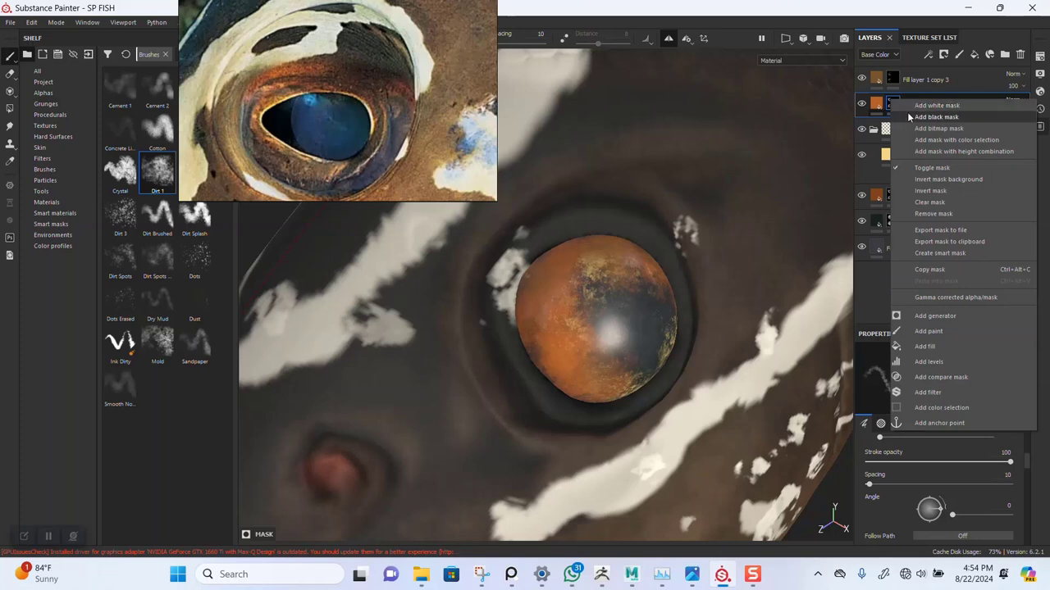
click(923, 116)
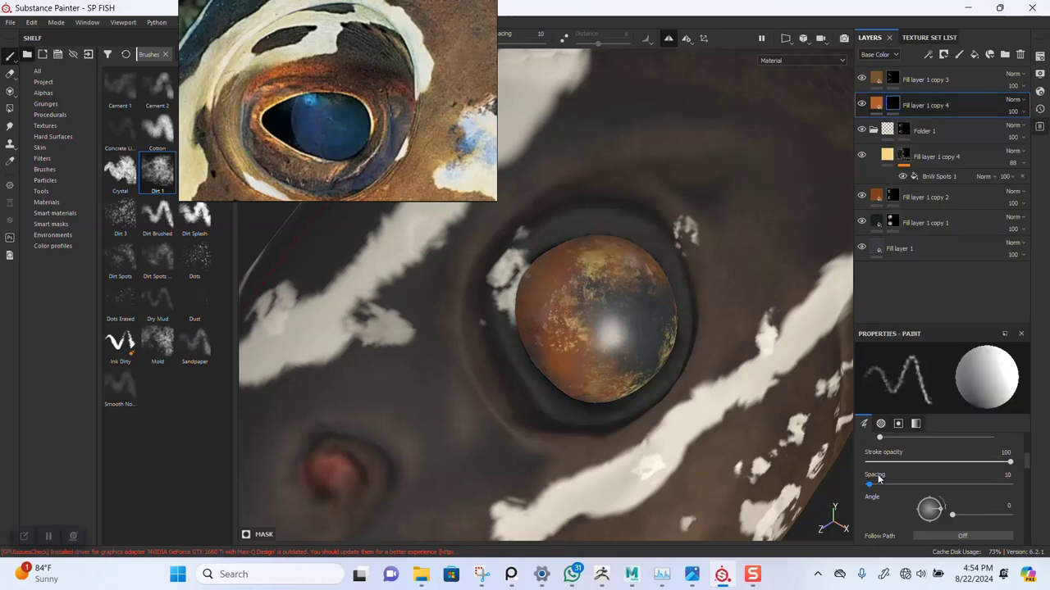
Make Fill layer 1 copy 4's orange more intense and brighter, then size the brush for painting.
alt+drag(596, 302, 628, 390)
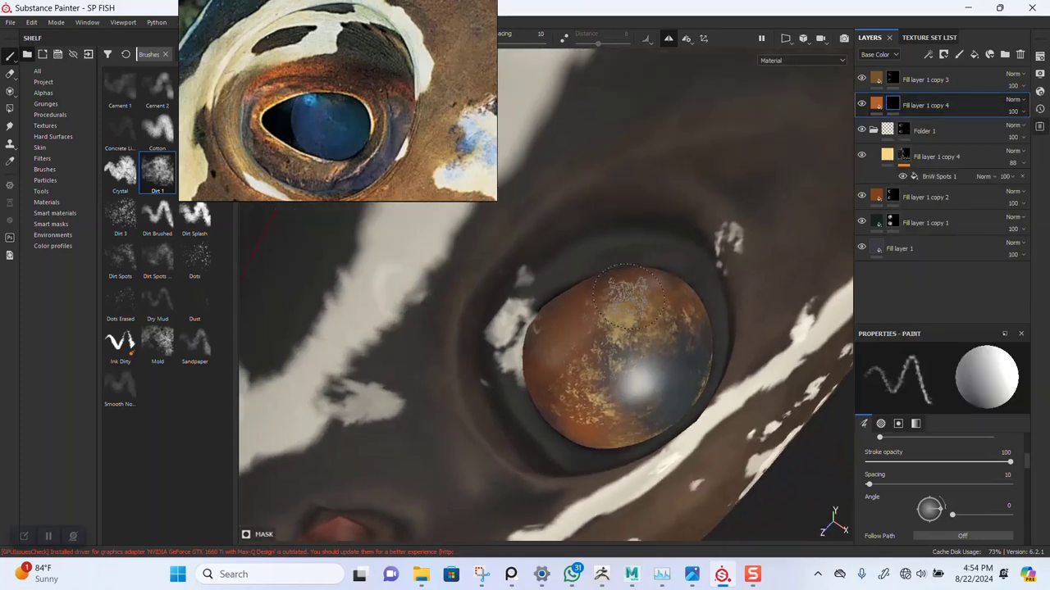
ctrl+right_drag(575, 303, 599, 289)
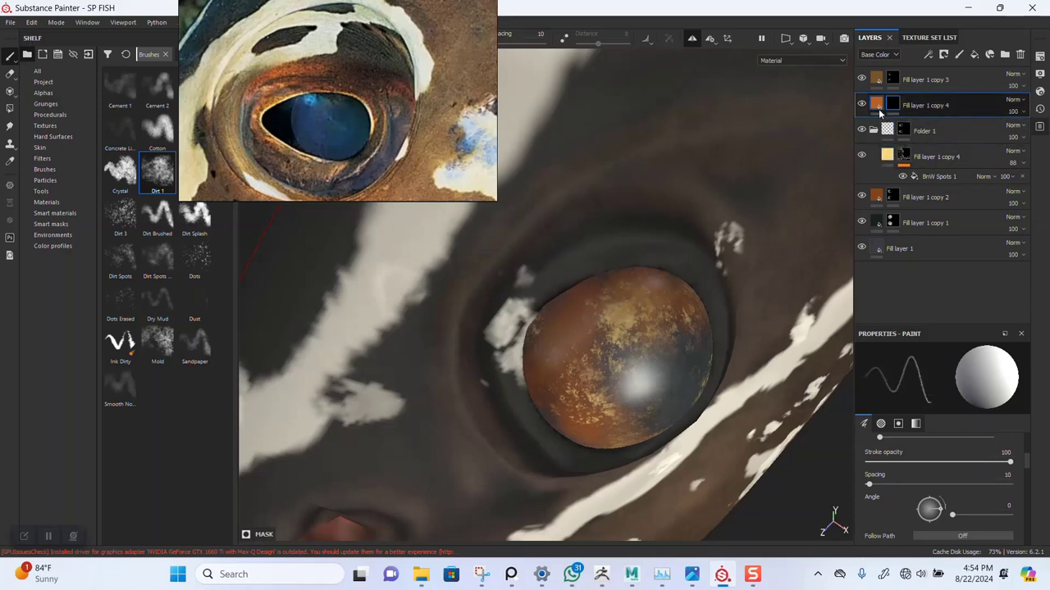
click(876, 105)
click(1005, 472)
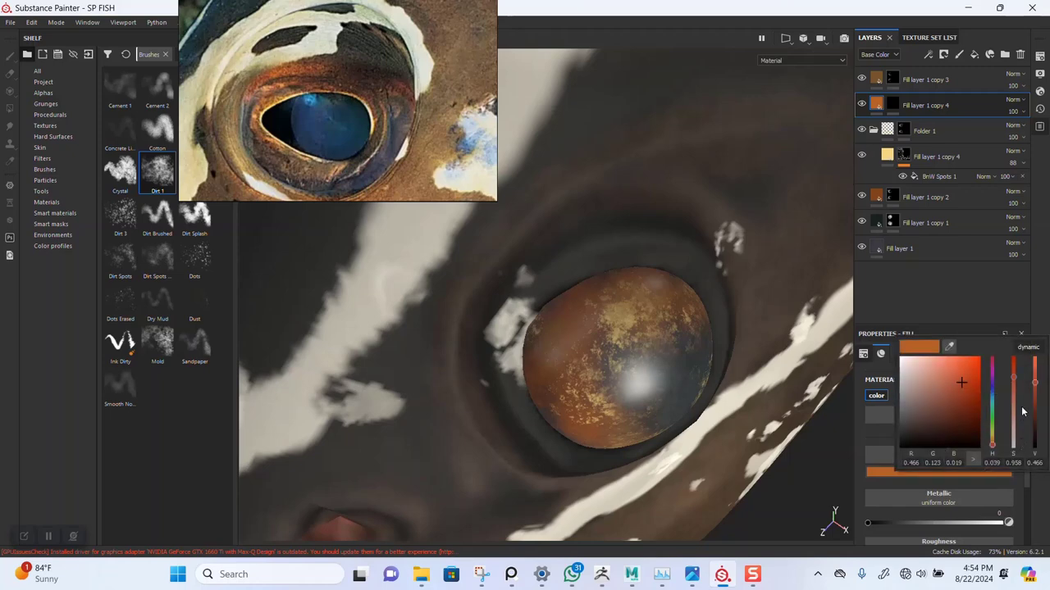
click(1034, 363)
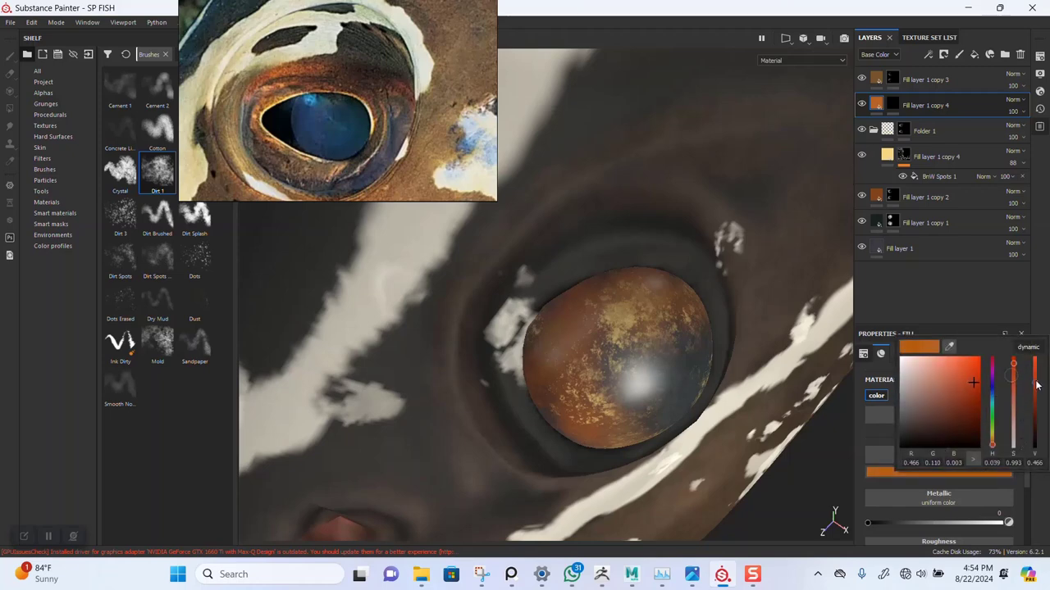
alt+drag(732, 310, 756, 306)
key(1)
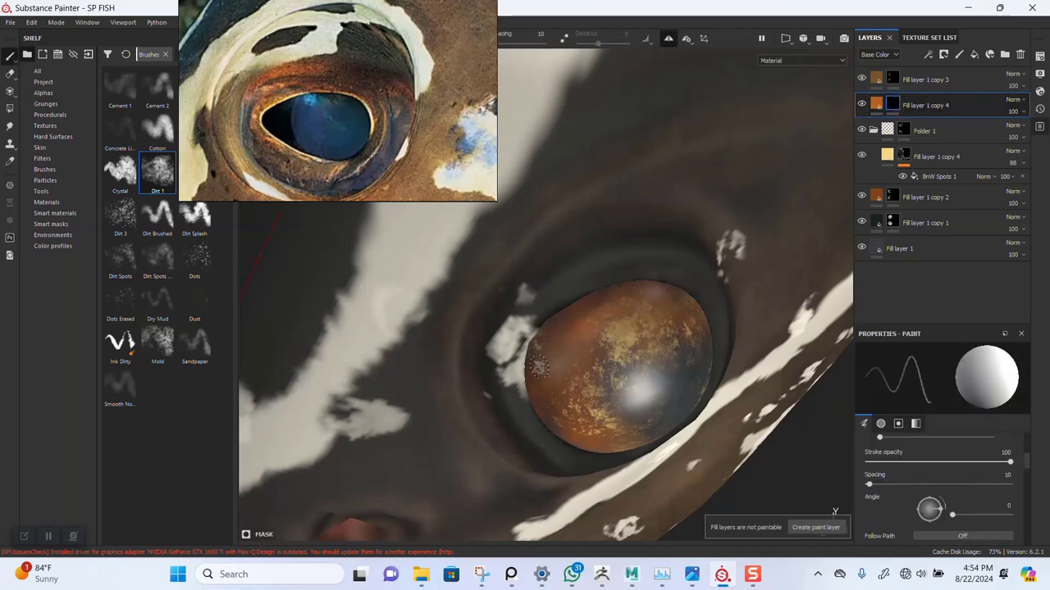
key(bracketright)
key(bracketright)
key(bracketright)
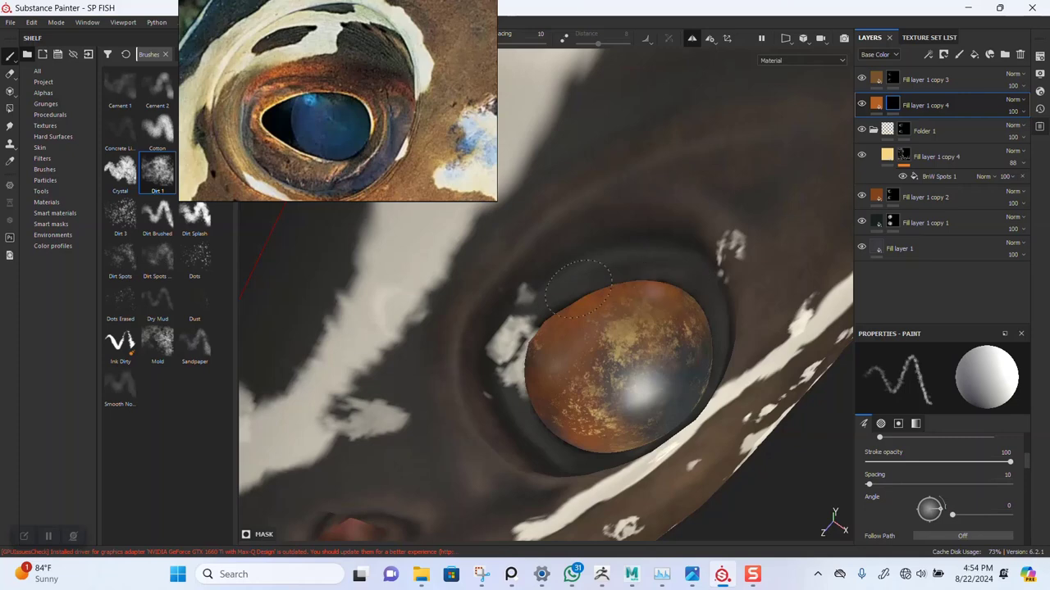
alt+drag(578, 287, 659, 310)
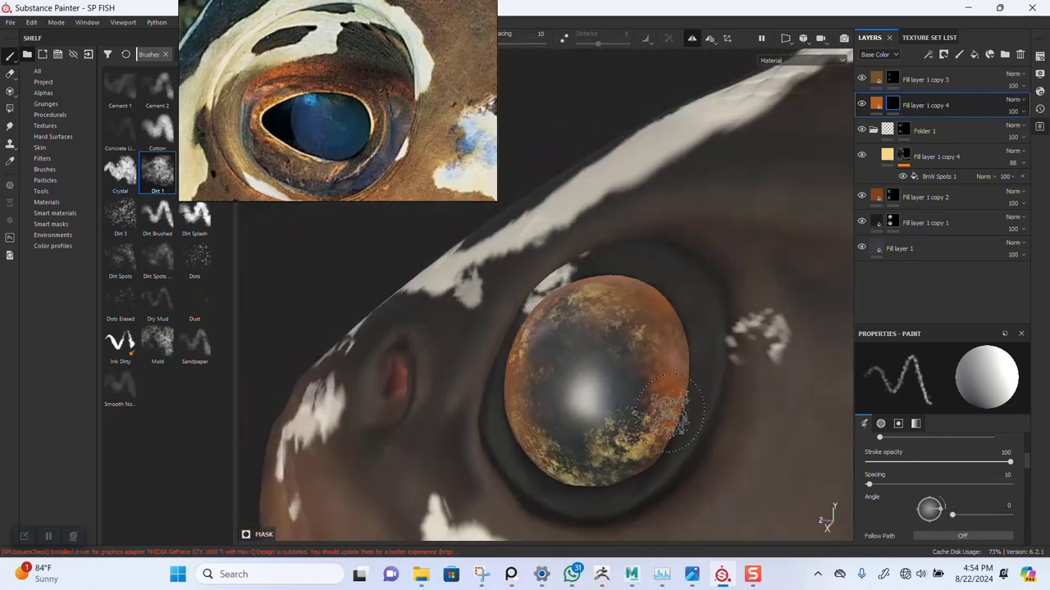
scroll(669, 414, down, 5)
alt+drag(668, 414, 640, 255)
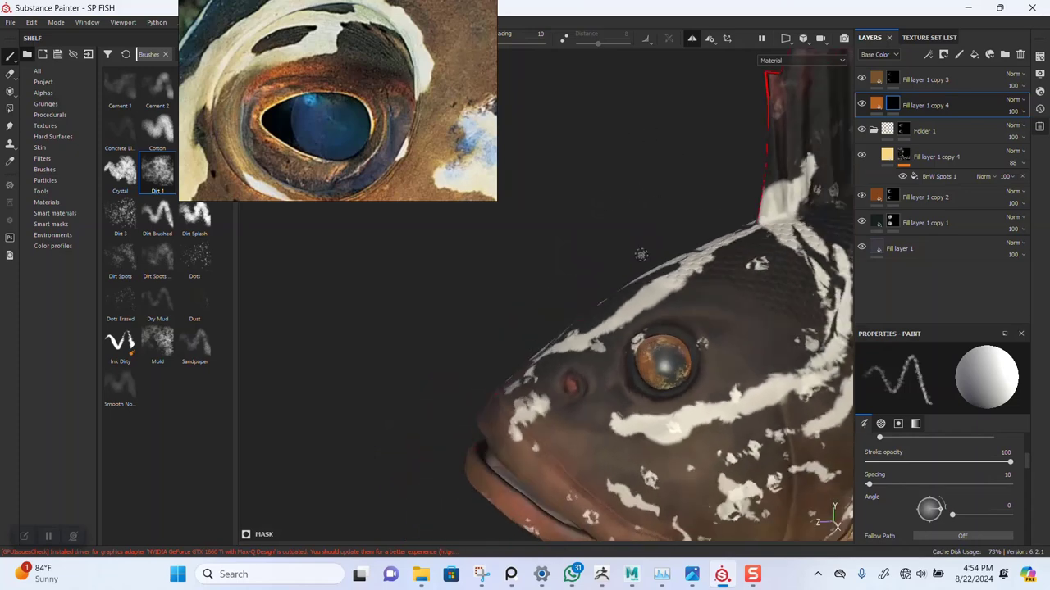
mouse_move(613, 303)
alt+mouse_down()
mouse_move(637, 316)
mouse_move(665, 295)
alt+mouse_up()
scroll(636, 315, up, 3)
scroll(665, 295, up, 2)
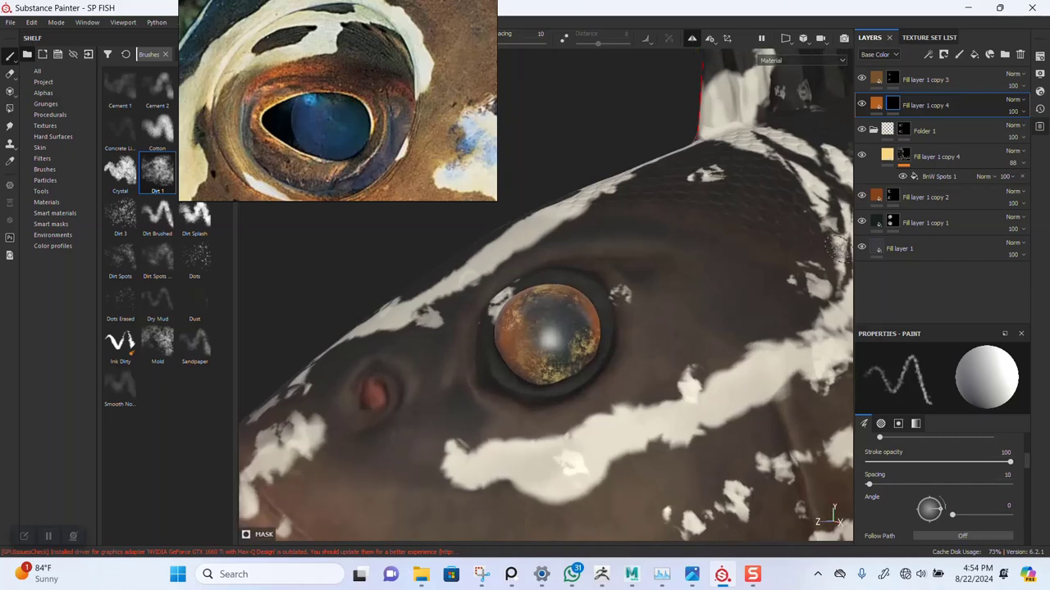
click(922, 131)
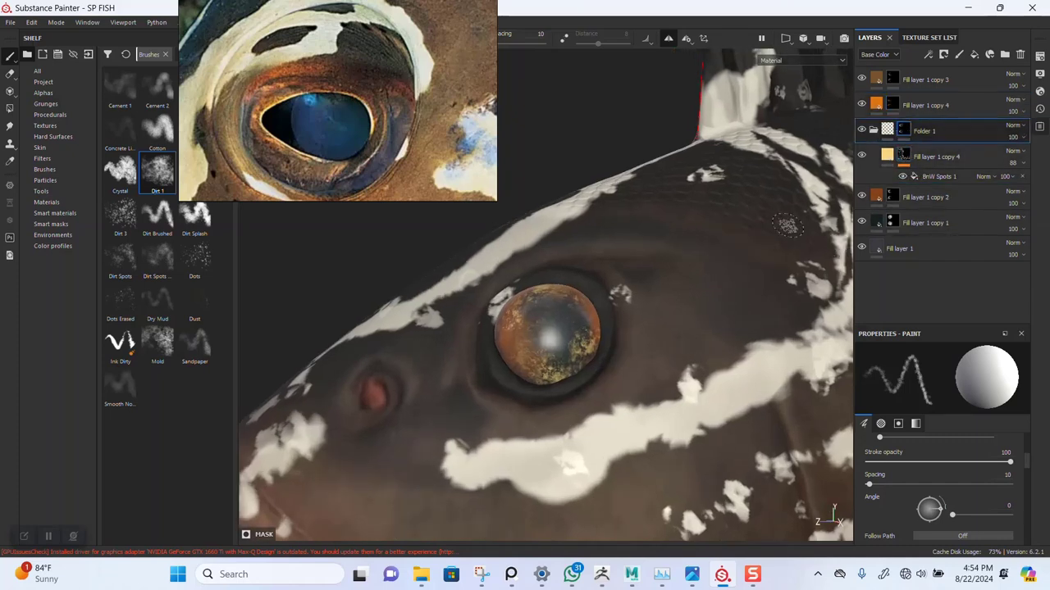
scroll(572, 385, up, 2)
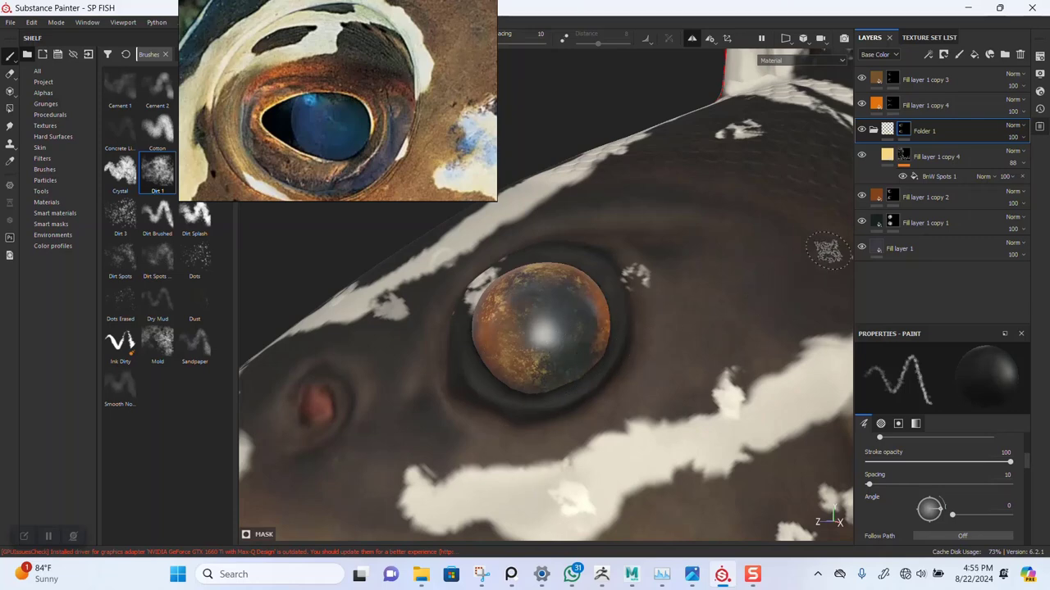
click(904, 154)
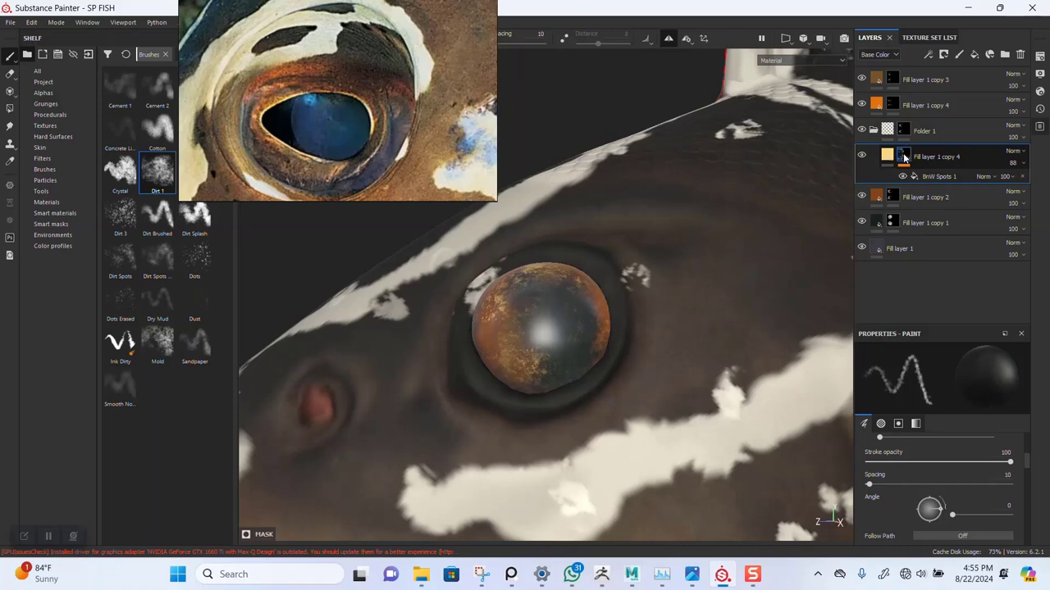
Add a Blur filter at intensity 0.5 to the spots layer's BnW Spots 1 mask.
right_click(904, 156)
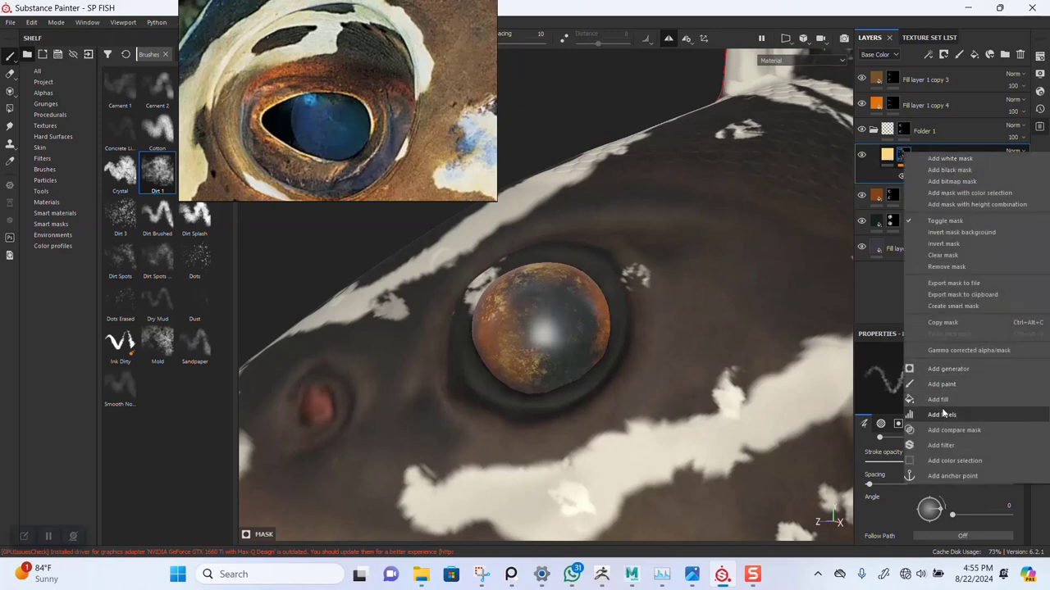
click(941, 445)
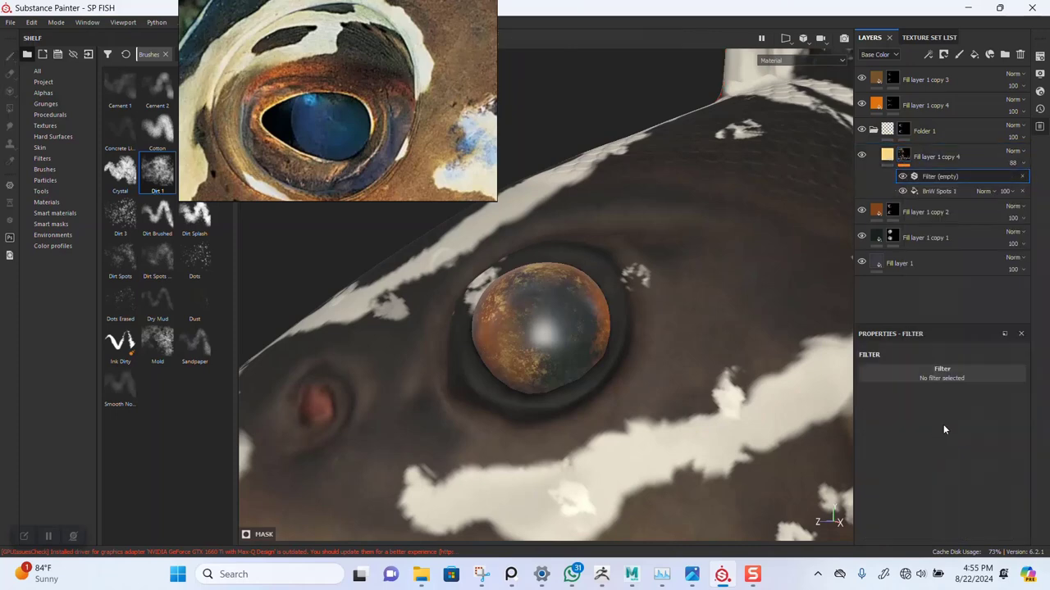
click(948, 378)
click(994, 416)
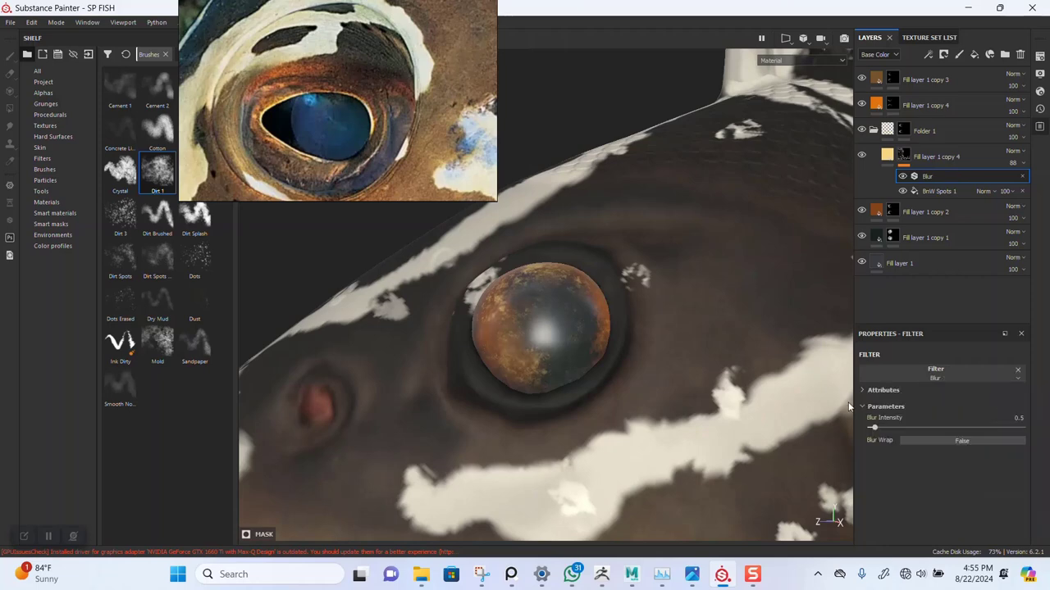
mouse_move(597, 324)
alt+mouse_down()
mouse_move(606, 330)
mouse_move(600, 290)
mouse_move(618, 326)
alt+mouse_up()
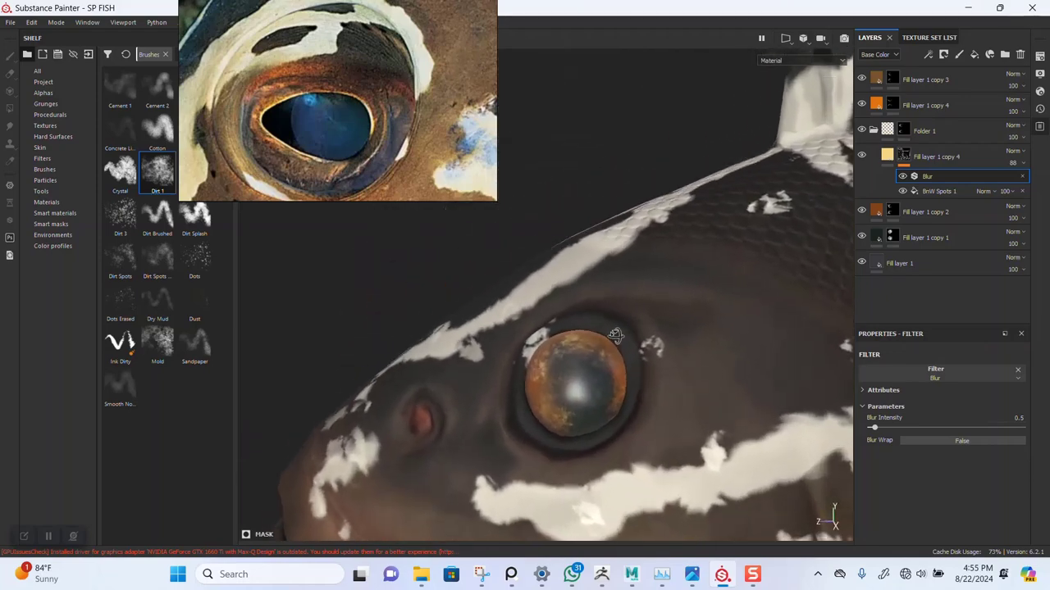
scroll(624, 332, up, 3)
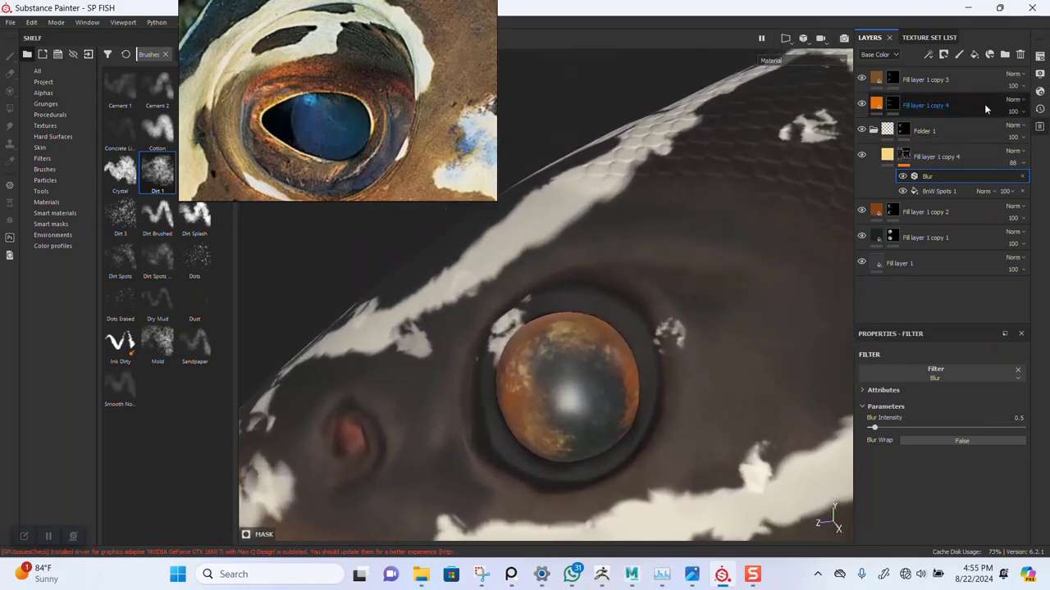
Create Fill layer 2 on top of the stack with a black base colour and a black mask.
click(948, 80)
click(974, 54)
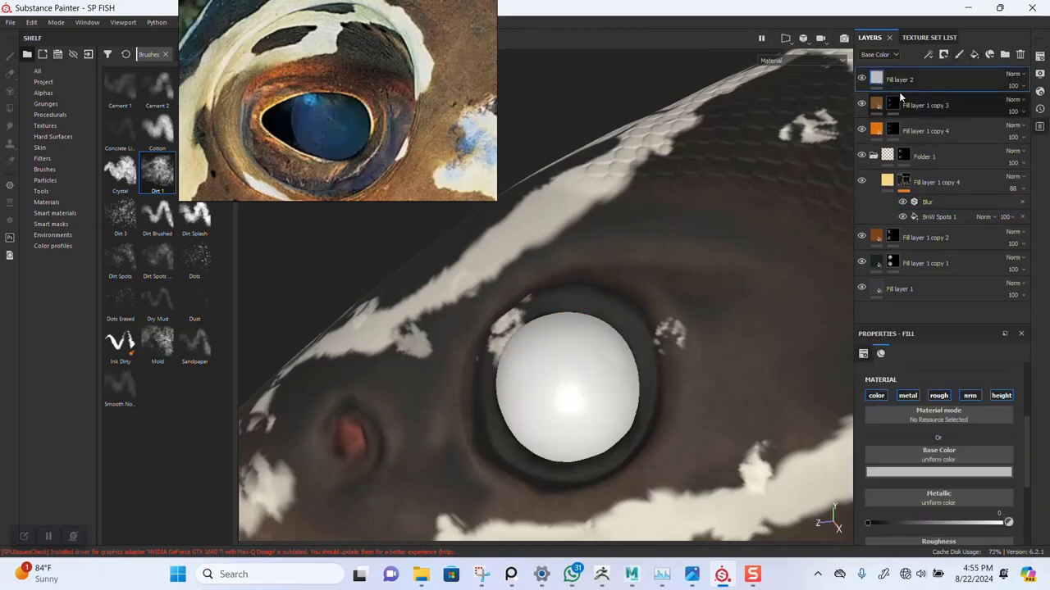
click(930, 473)
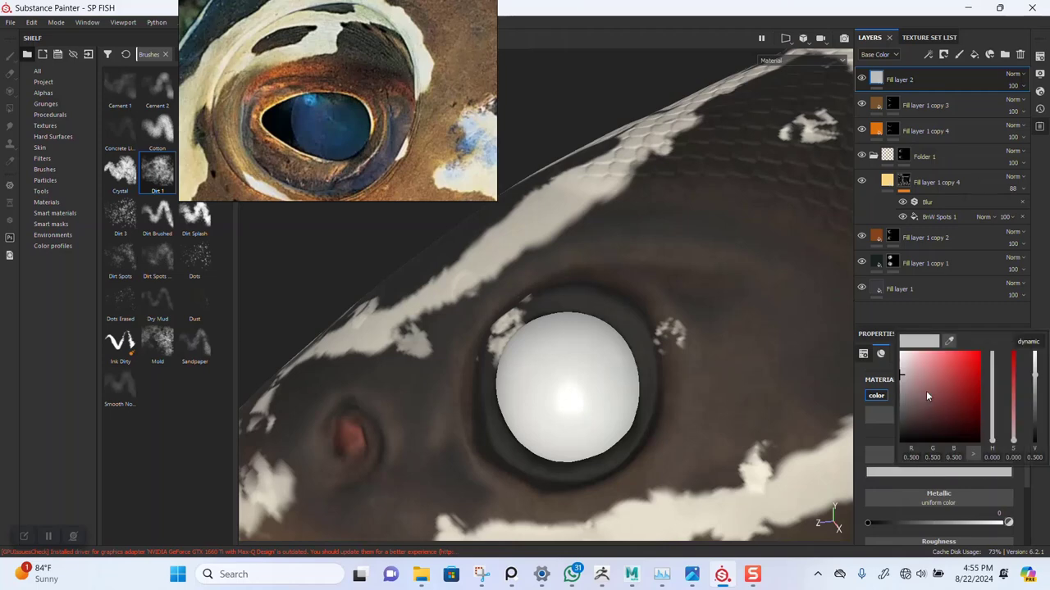
drag(914, 400, 890, 453)
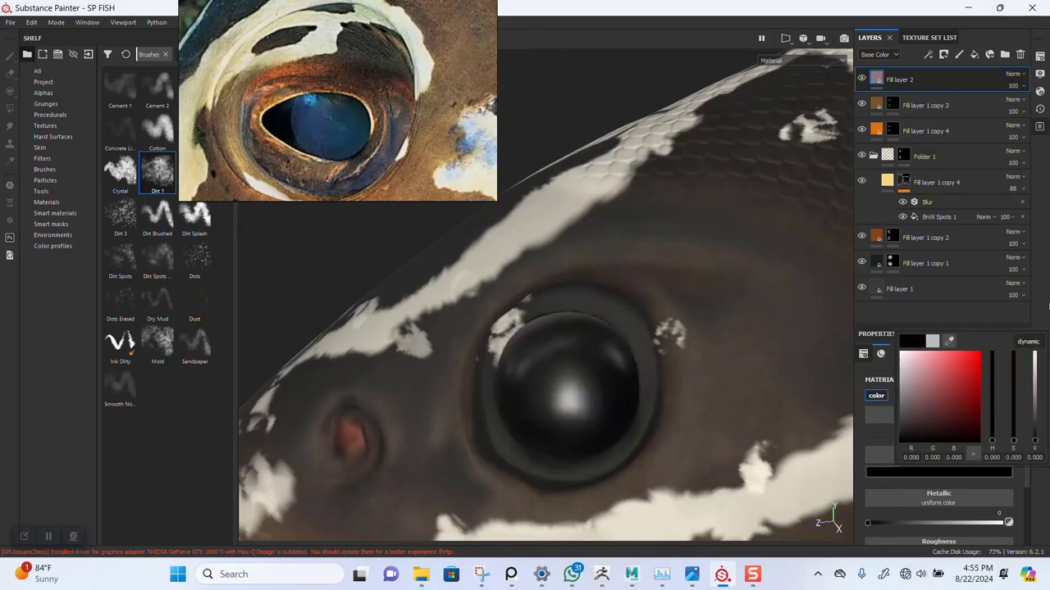
scroll(574, 379, up, 2)
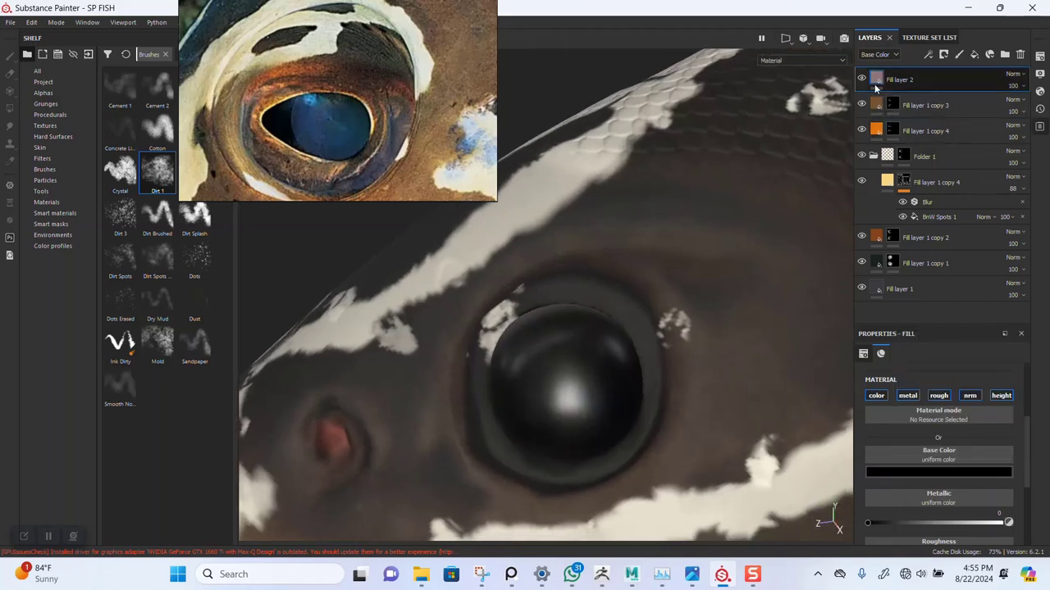
right_click(877, 79)
click(918, 96)
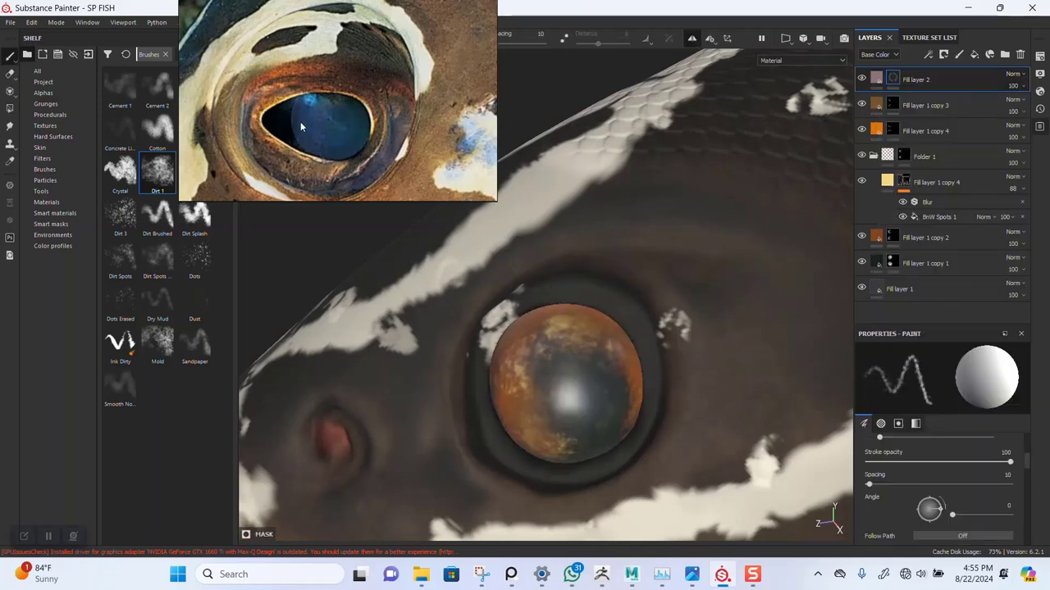
Move the reference photo aside and pick a small Basic Hard brush for the pupil.
drag(273, 118, 478, 117)
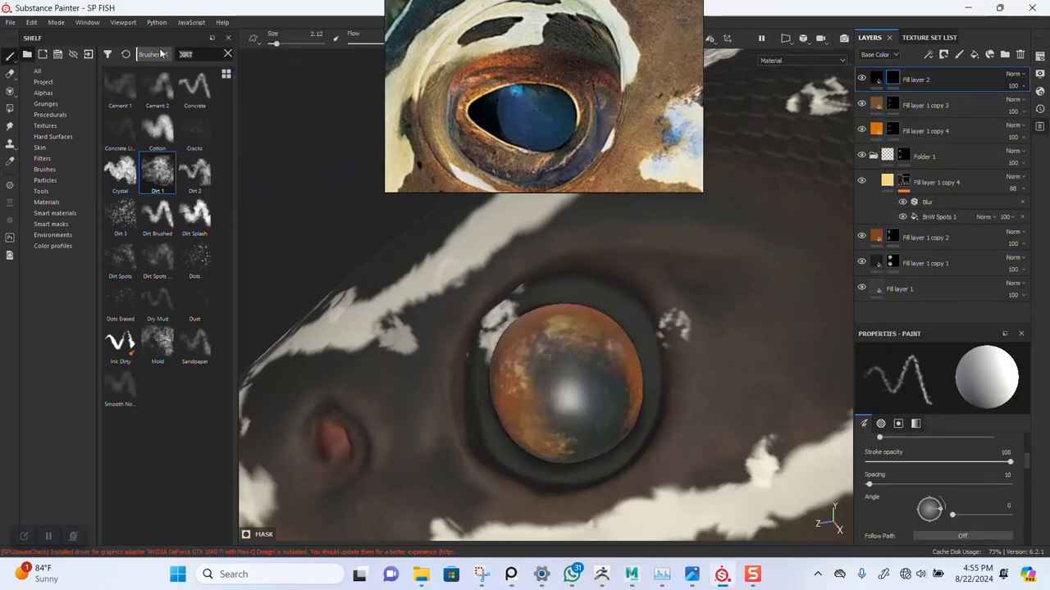
key(BackSpace)
key(BackSpace)
key(BackSpace)
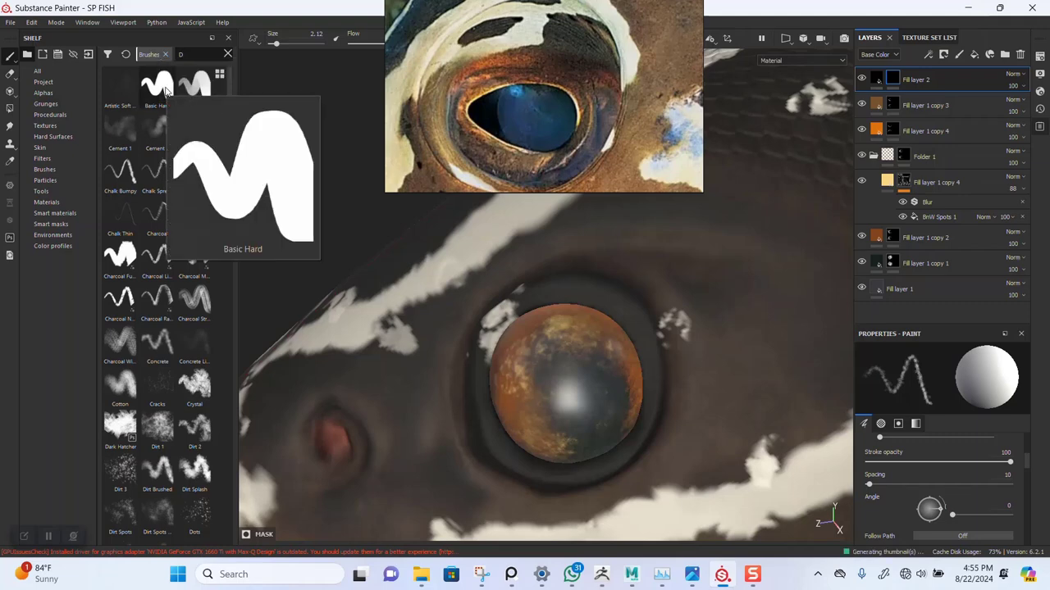
click(167, 96)
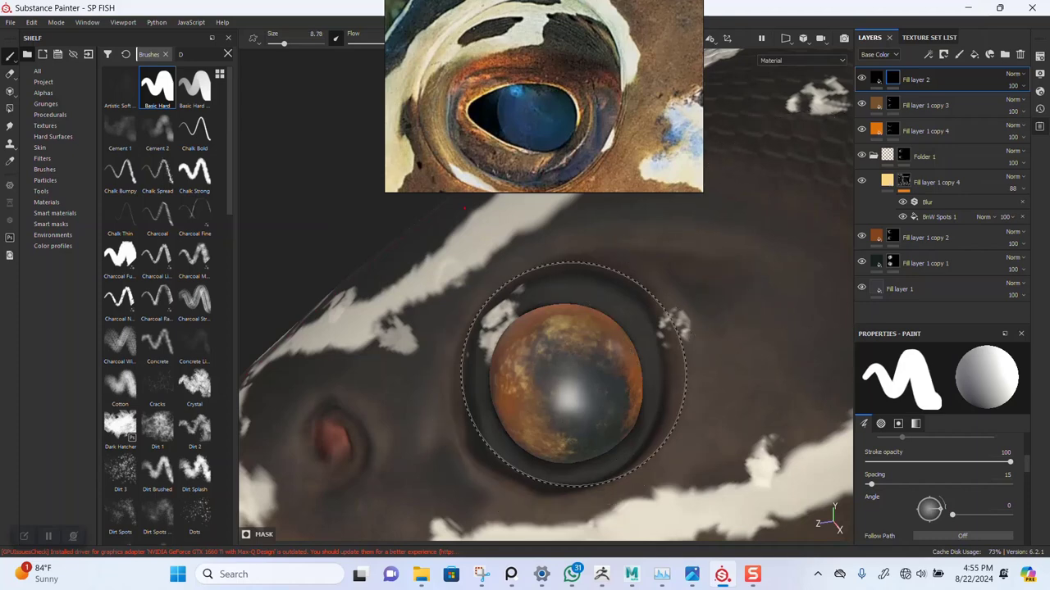
ctrl+right_drag(574, 366, 537, 368)
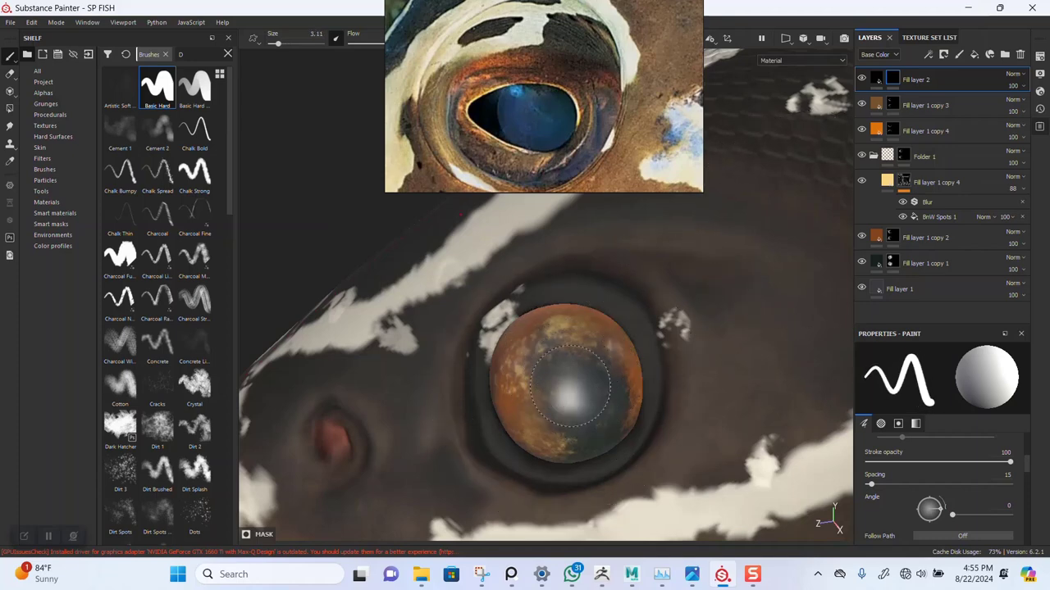
alt+drag(580, 378, 575, 384)
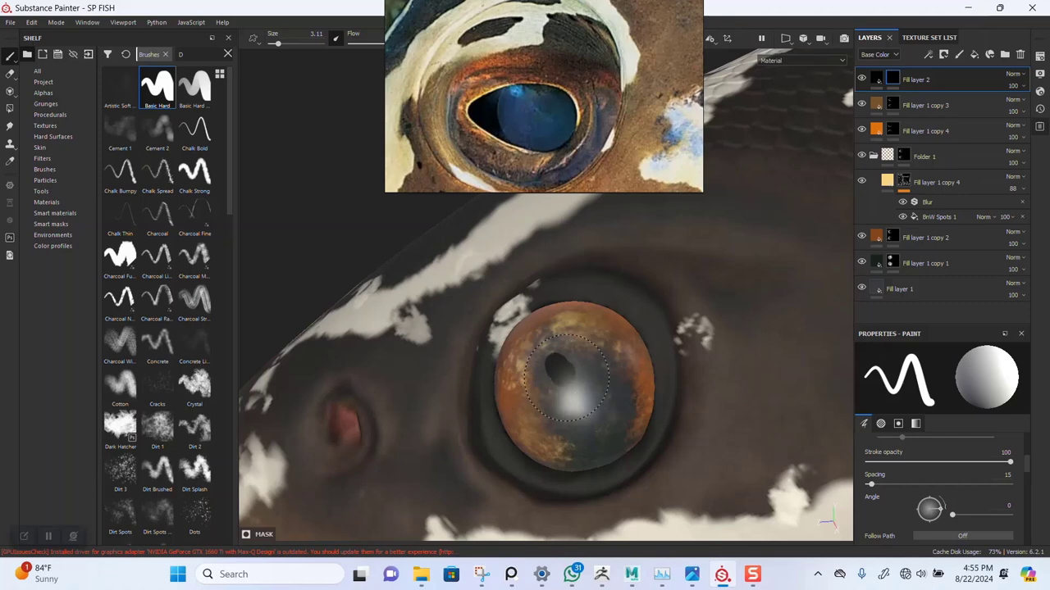
key(ctrl+z)
scroll(570, 383, up, 1)
scroll(566, 381, up, 1)
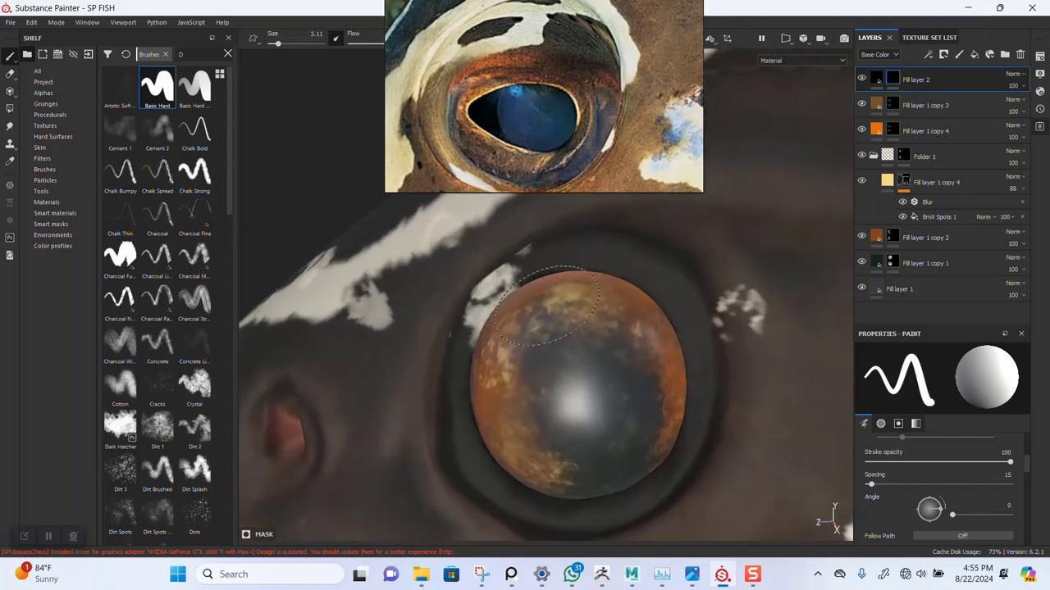
scroll(561, 381, up, 1)
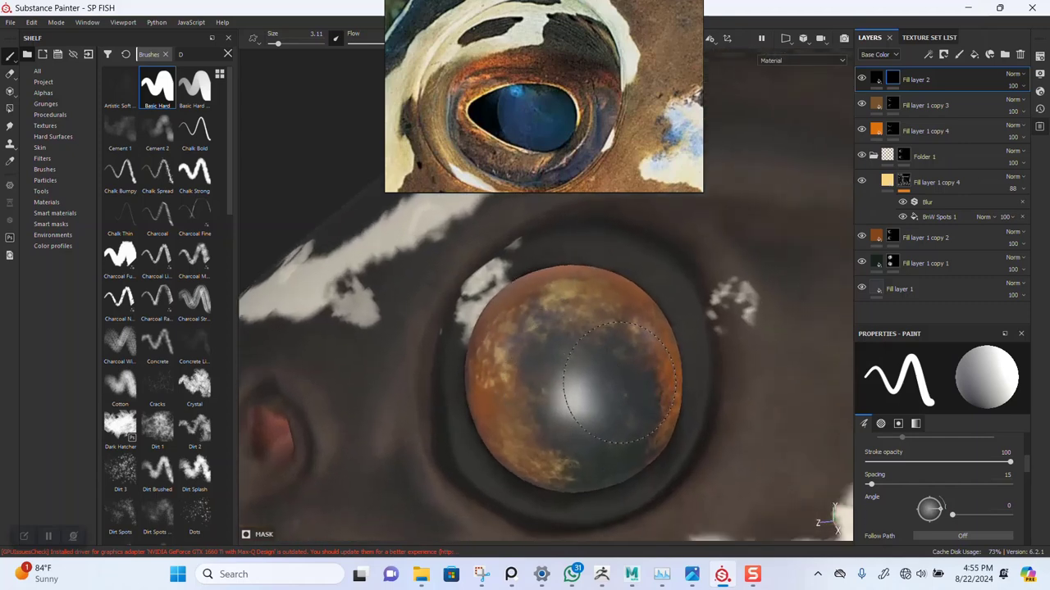
Paint the black pupil at the eyeball centre, extending it right and filling out its lower part.
mouse_move(617, 386)
mouse_down()
mouse_move(598, 369)
mouse_move(542, 357)
mouse_up()
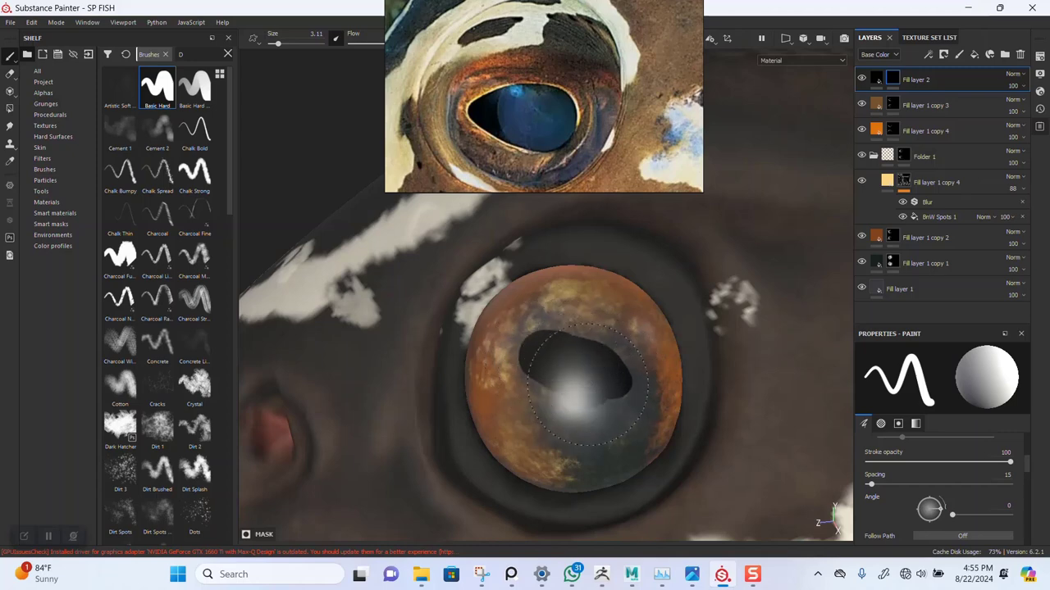
drag(605, 402, 623, 403)
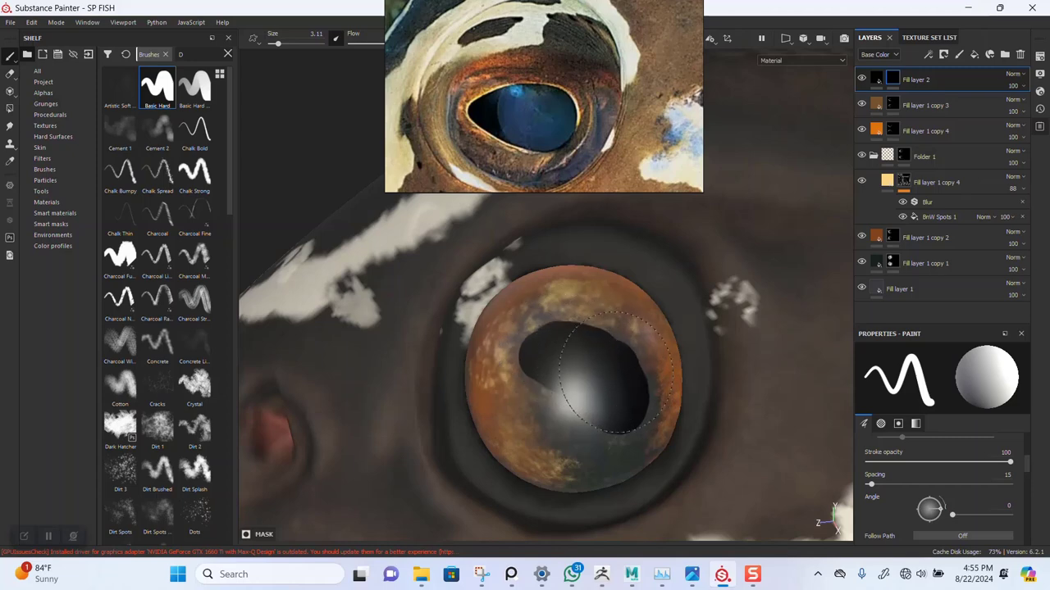
drag(624, 402, 606, 422)
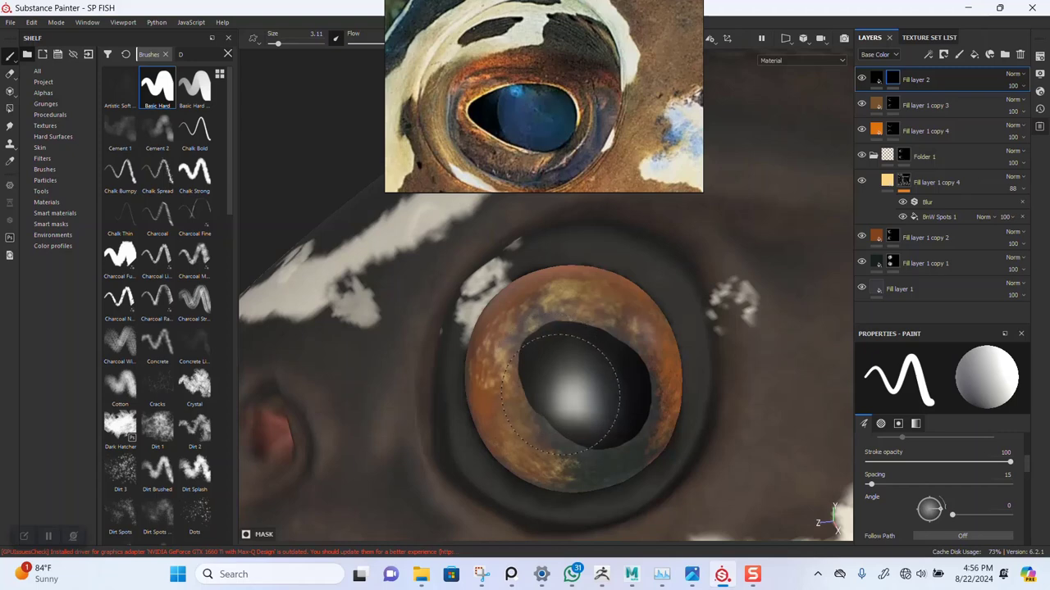
drag(592, 421, 612, 427)
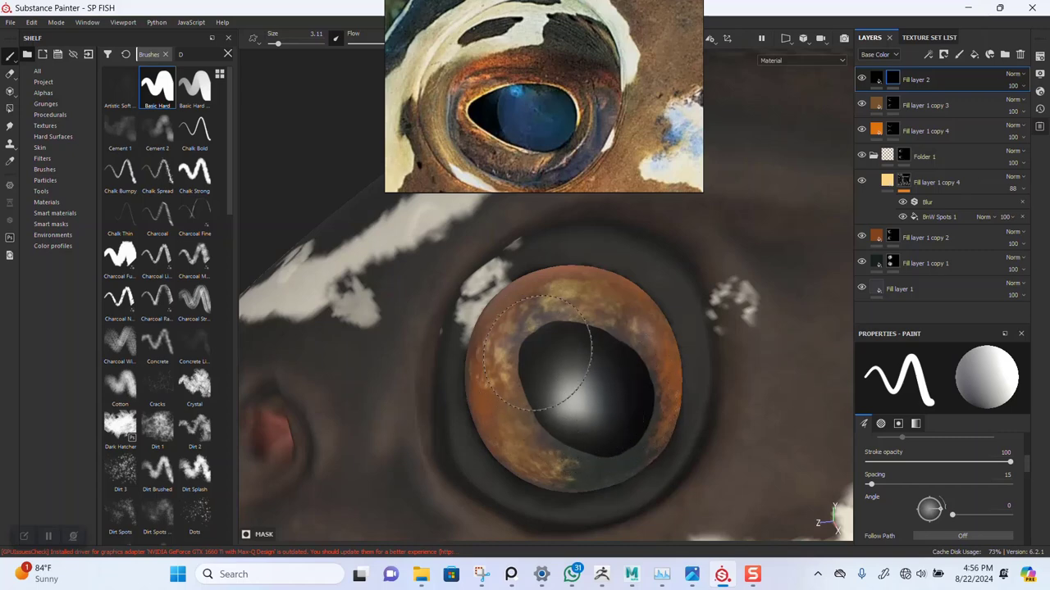
ctrl+right_drag(578, 414, 534, 348)
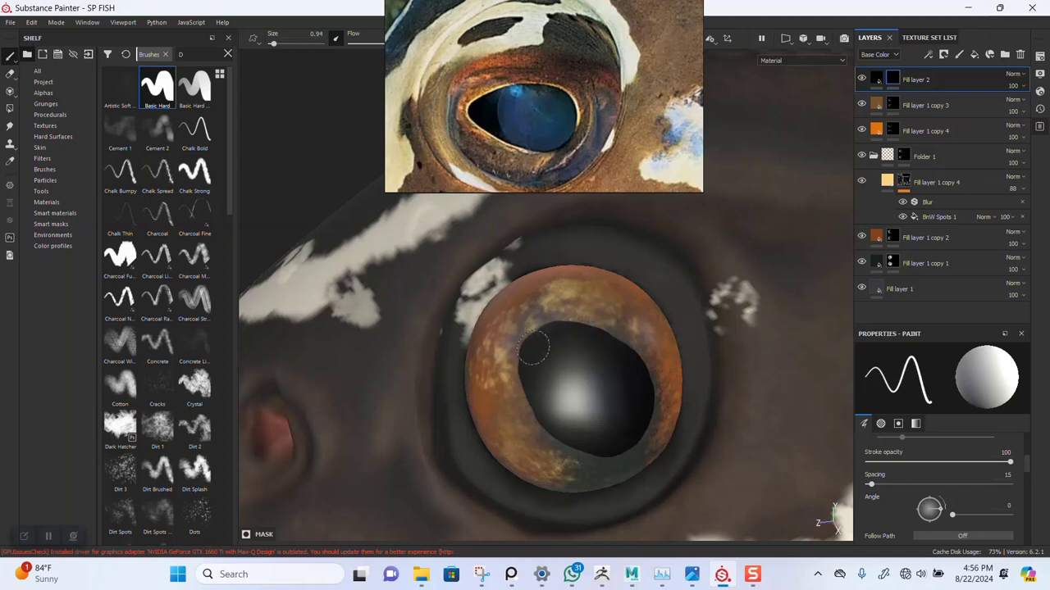
alt+drag(580, 405, 617, 360)
Set brush size to 1.37 and widen the pupil along its top edge toward the left.
scroll(617, 361, up, 3)
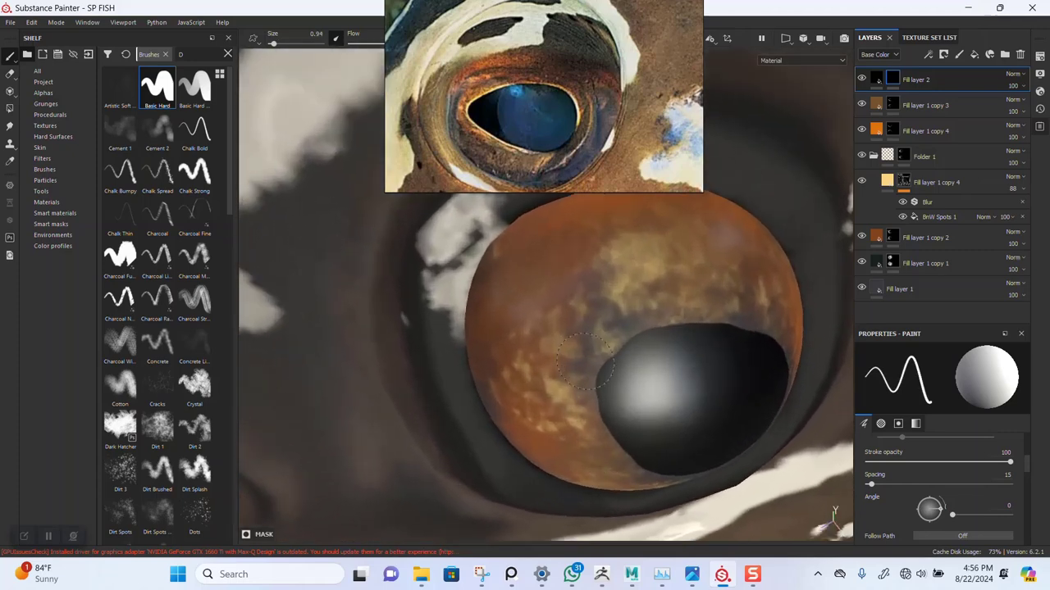
ctrl+right_drag(645, 356, 687, 360)
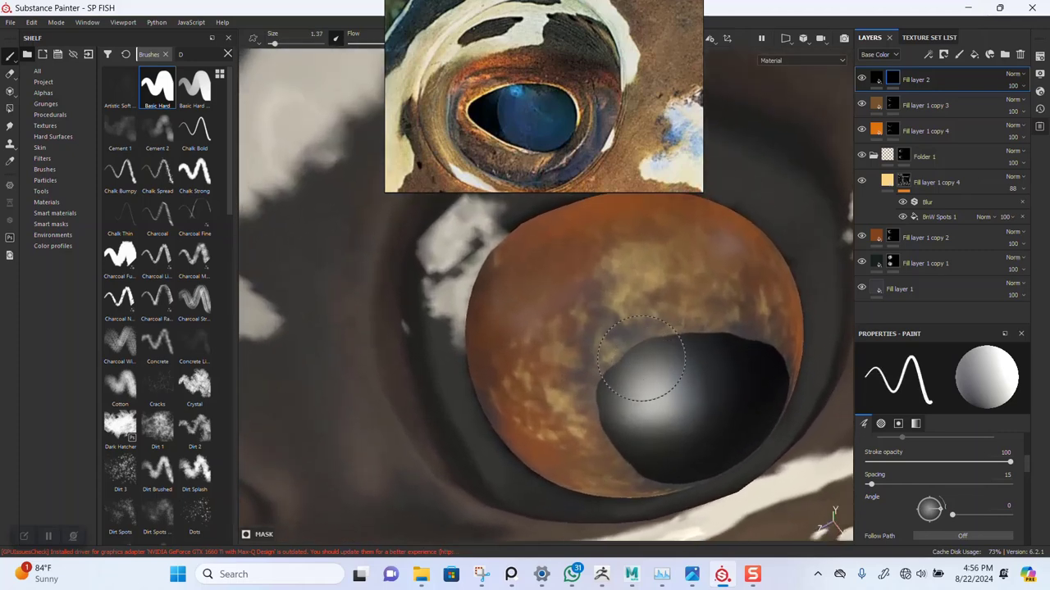
mouse_move(643, 360)
mouse_down()
mouse_move(680, 363)
mouse_move(637, 352)
mouse_move(582, 359)
mouse_up()
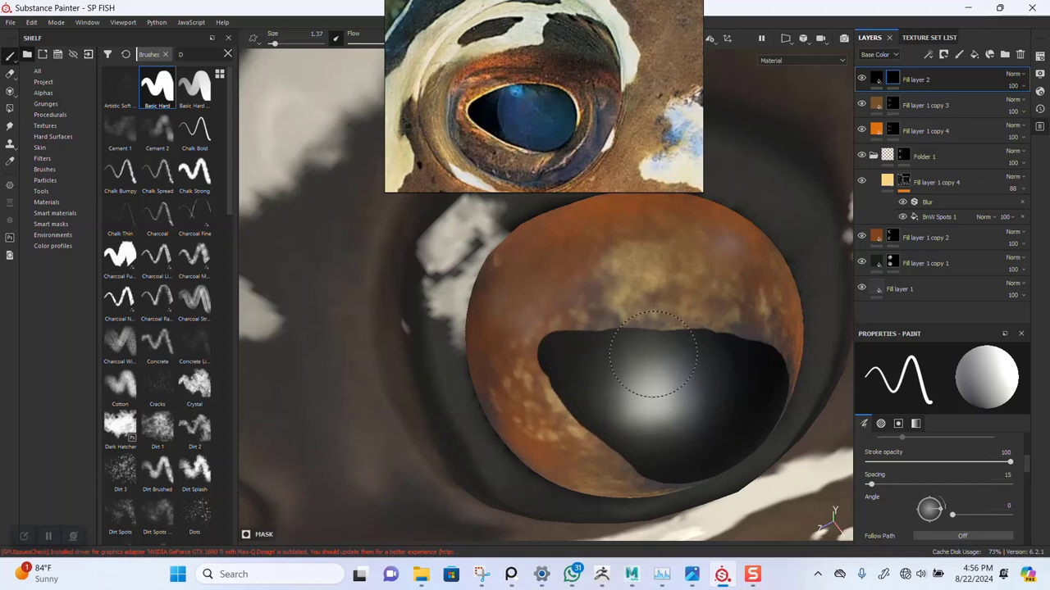
drag(726, 358, 656, 351)
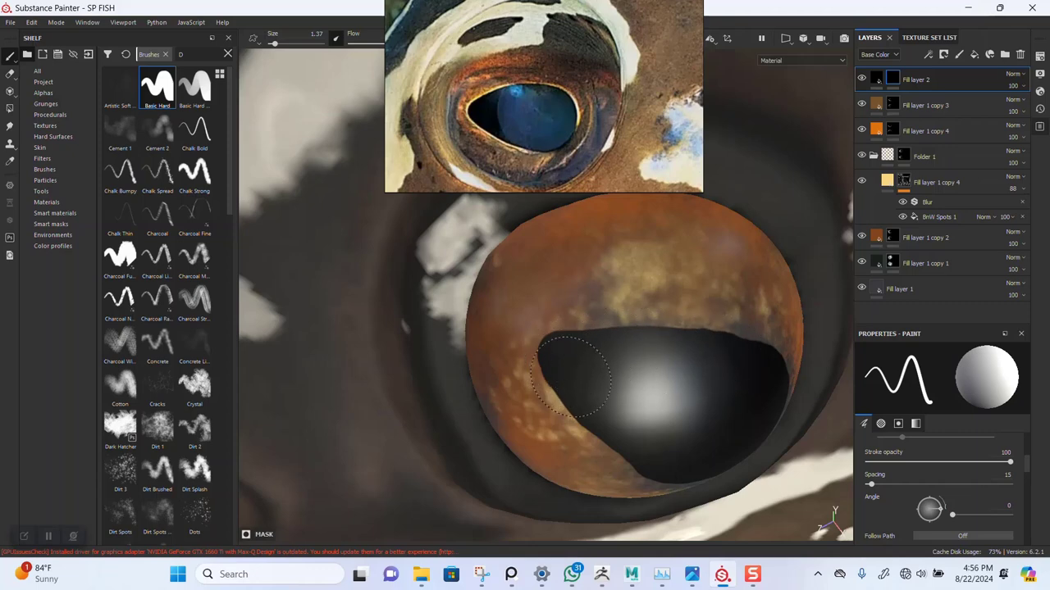
scroll(594, 400, down, 2)
scroll(593, 407, down, 3)
scroll(590, 410, down, 2)
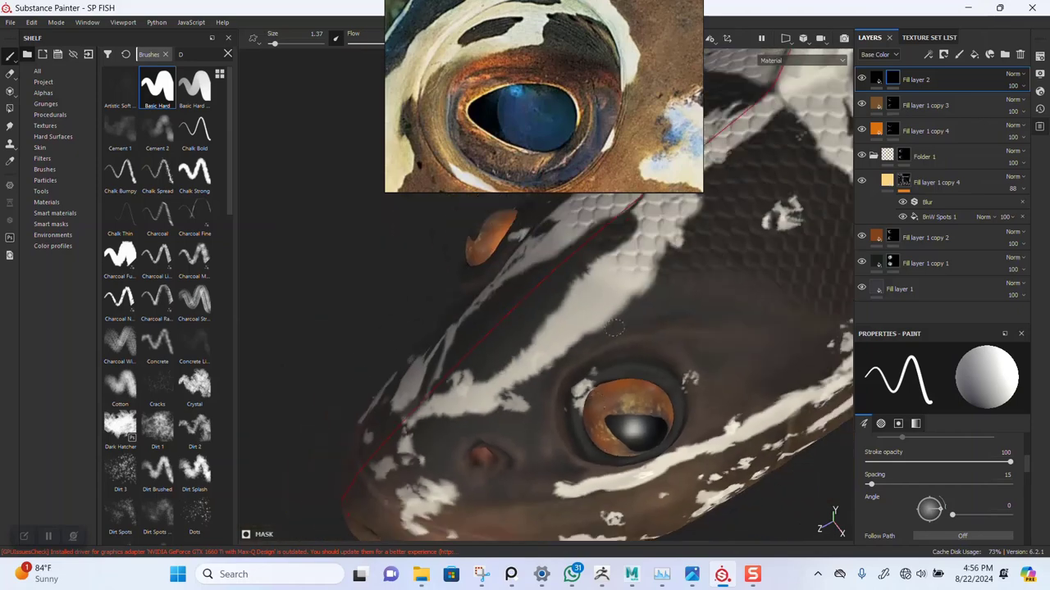
scroll(585, 415, down, 2)
alt+drag(584, 416, 595, 342)
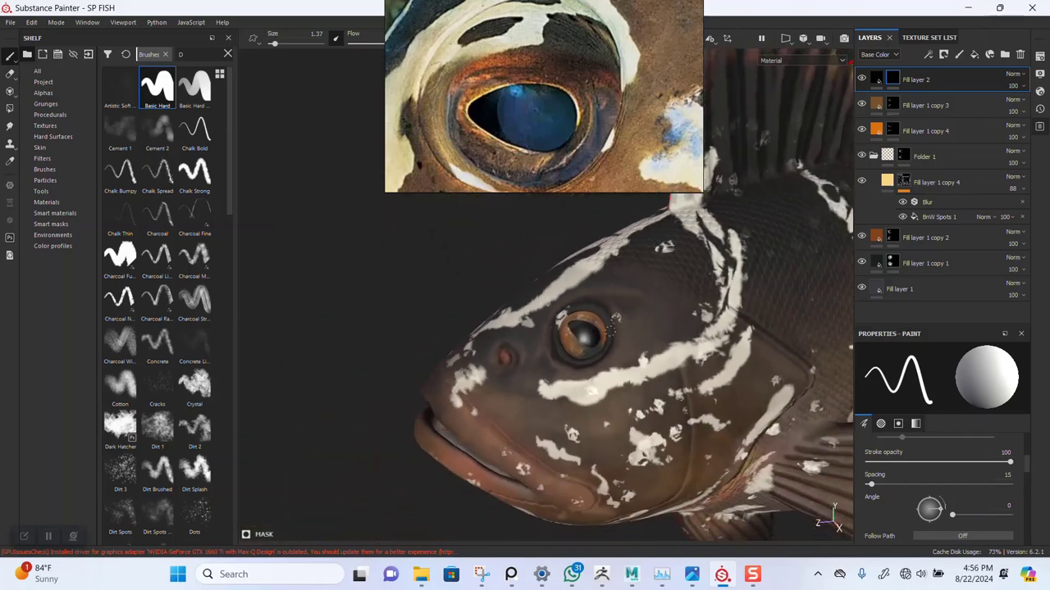
scroll(596, 343, down, 2)
scroll(595, 342, up, 1)
scroll(595, 349, up, 1)
scroll(594, 361, up, 3)
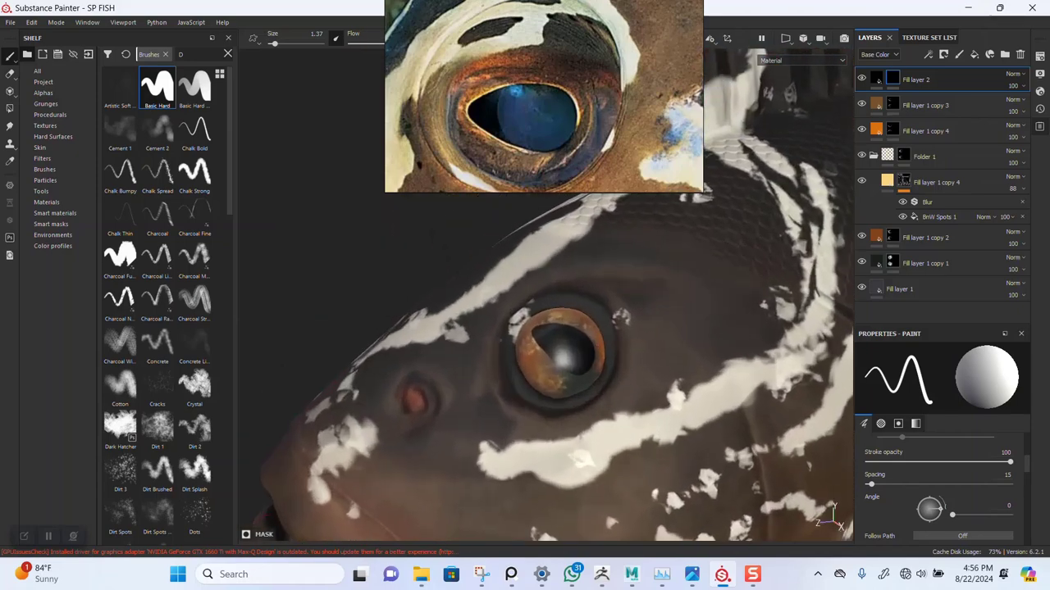
scroll(592, 375, up, 2)
alt+drag(592, 375, 580, 369)
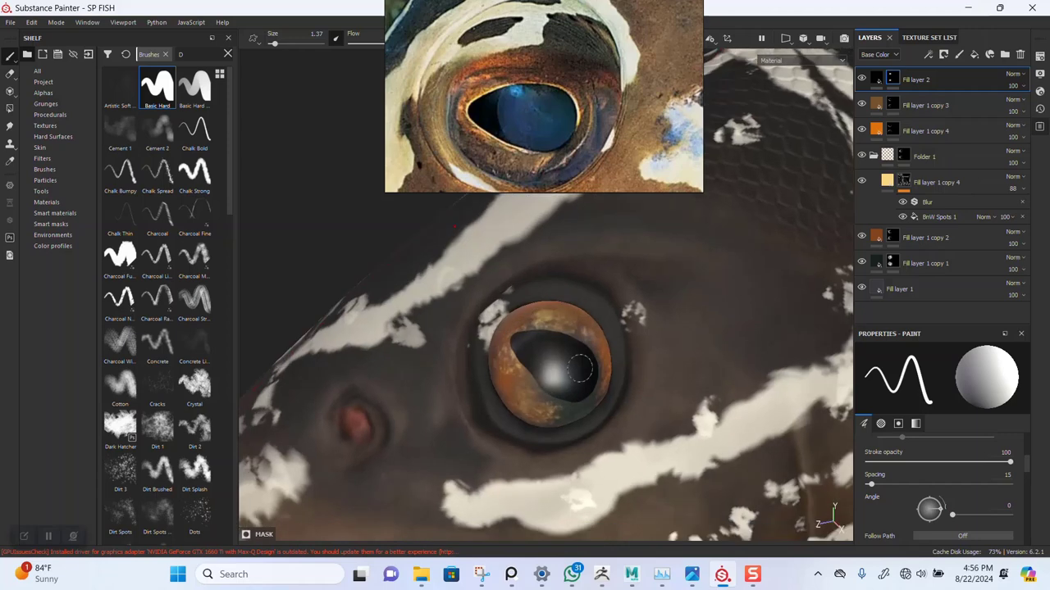
alt+drag(556, 358, 624, 328)
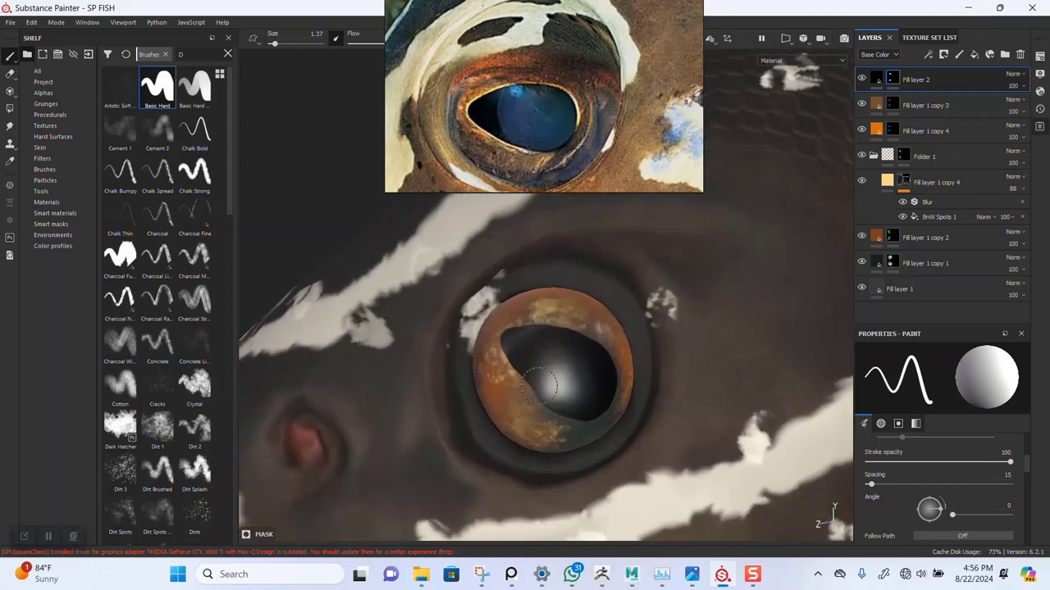
scroll(623, 328, up, 2)
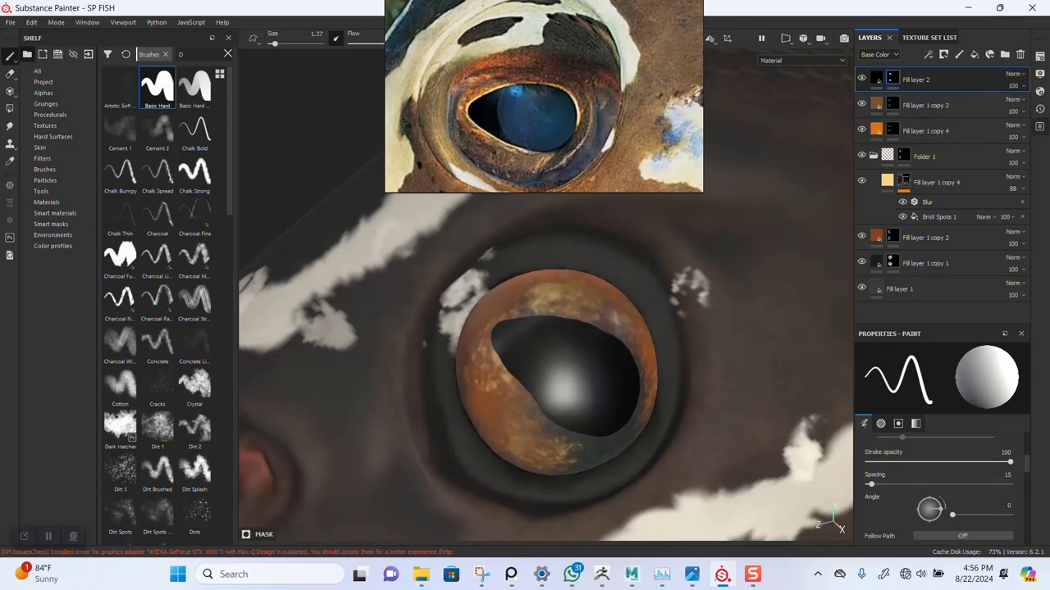
scroll(538, 383, up, 2)
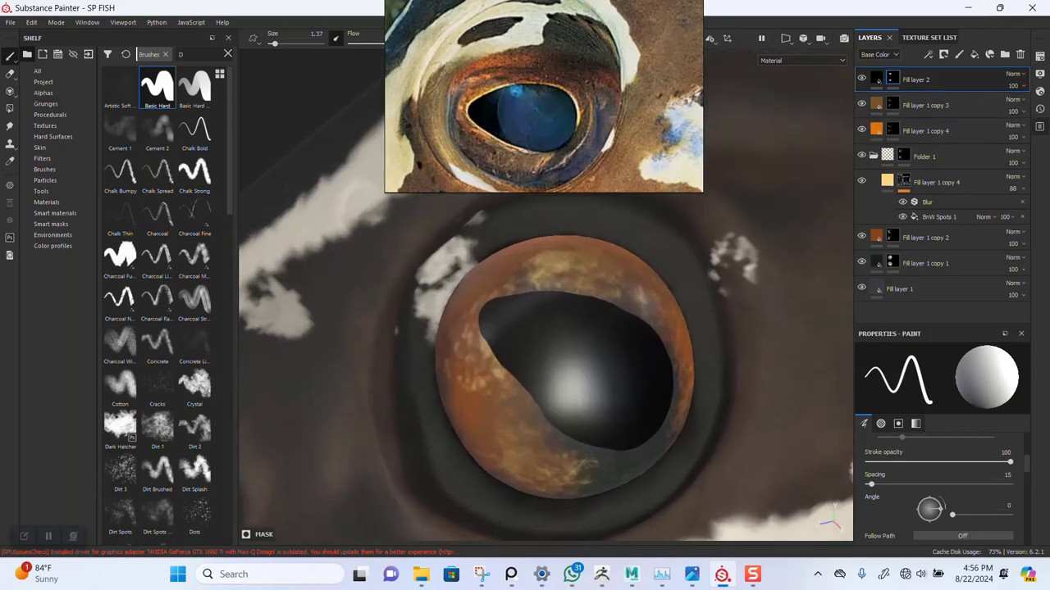
alt+drag(539, 383, 553, 314)
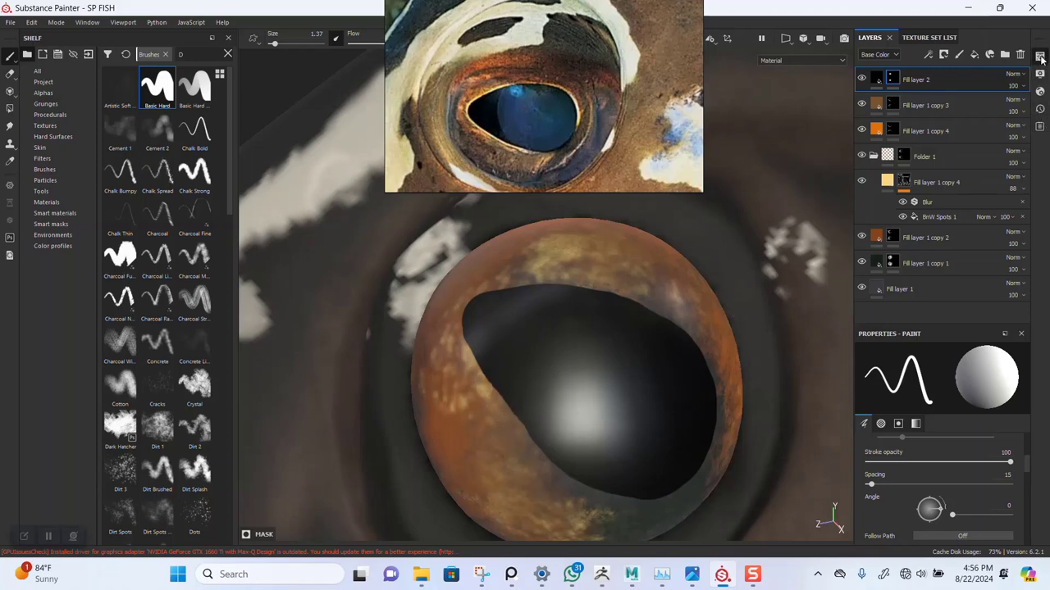
Set the FISH_EYE_MAT texture set size to 4096 in Texture Set Settings.
click(1040, 57)
click(899, 168)
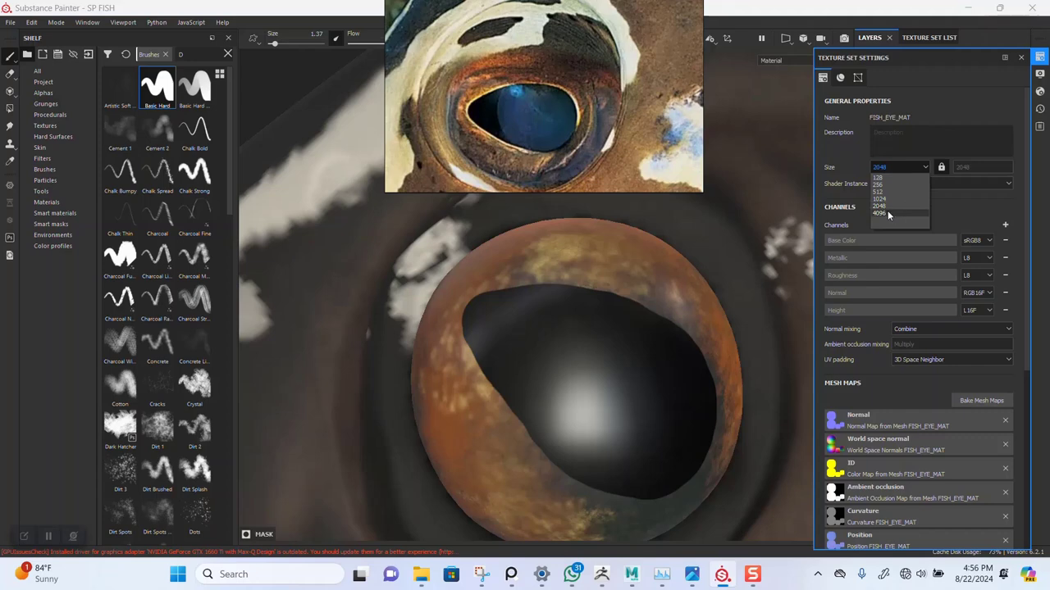
click(887, 213)
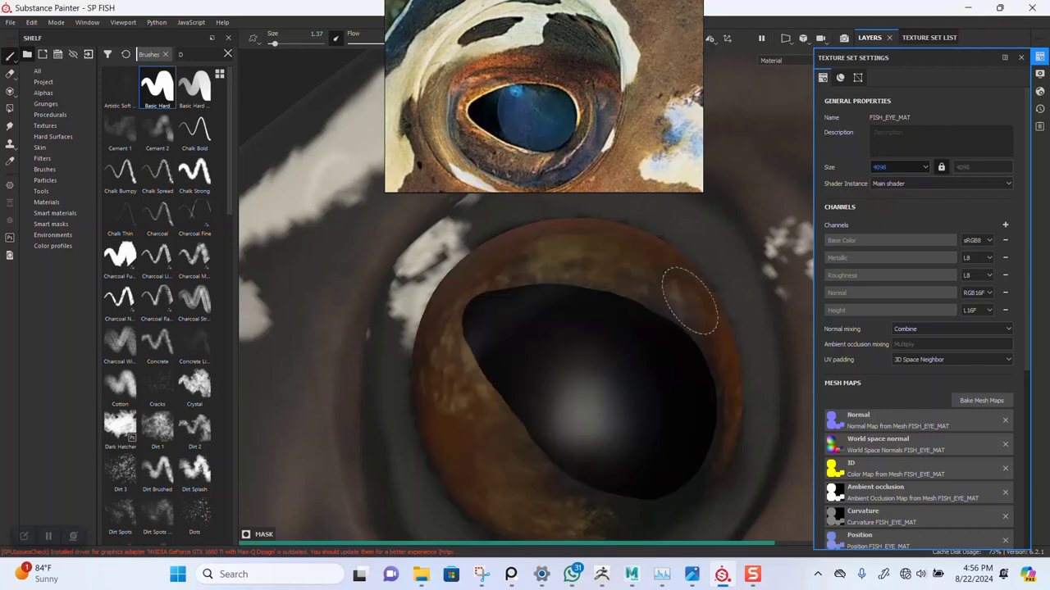
click(1020, 57)
mouse_move(574, 369)
alt+mouse_down()
mouse_move(574, 305)
mouse_move(585, 363)
mouse_move(597, 335)
alt+mouse_up()
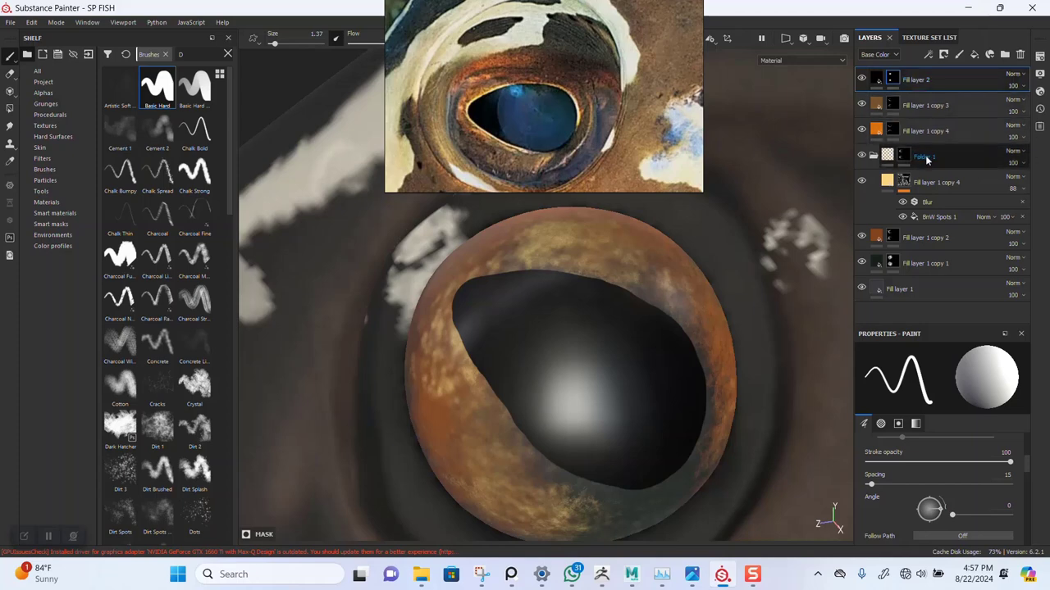
Duplicate Fill layer 1 copy 4 as copy 5, clear its mask, and place it below Fill layer 2.
click(924, 185)
key(ctrl+d)
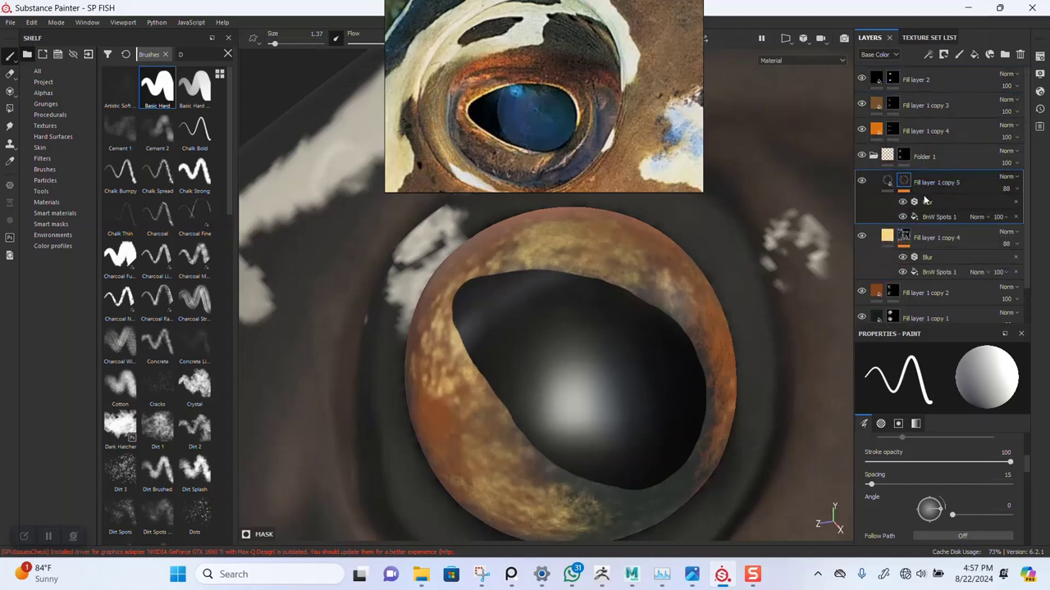
drag(924, 184, 922, 80)
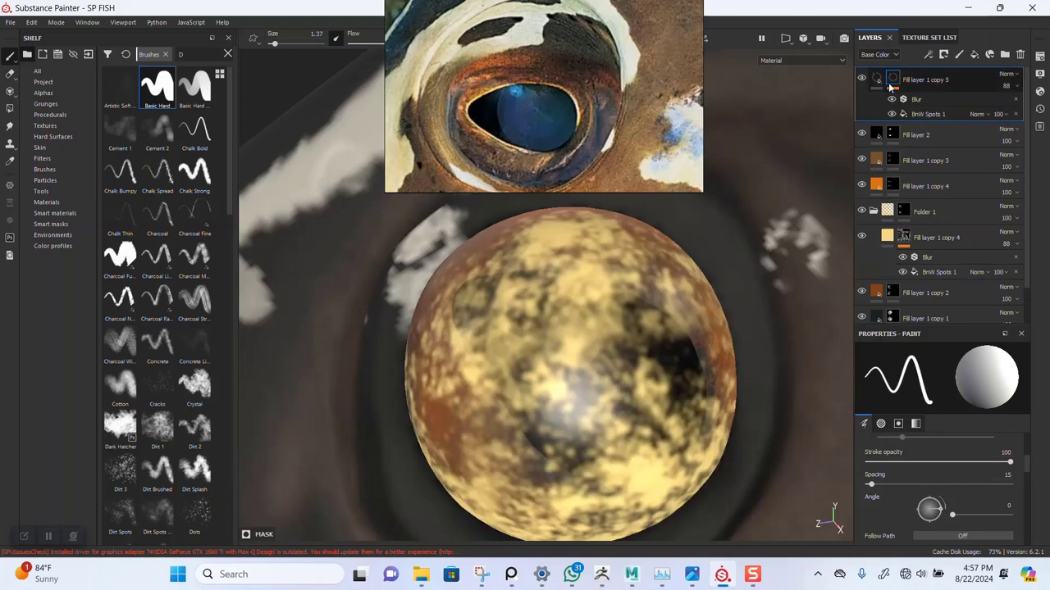
right_click(889, 78)
click(920, 105)
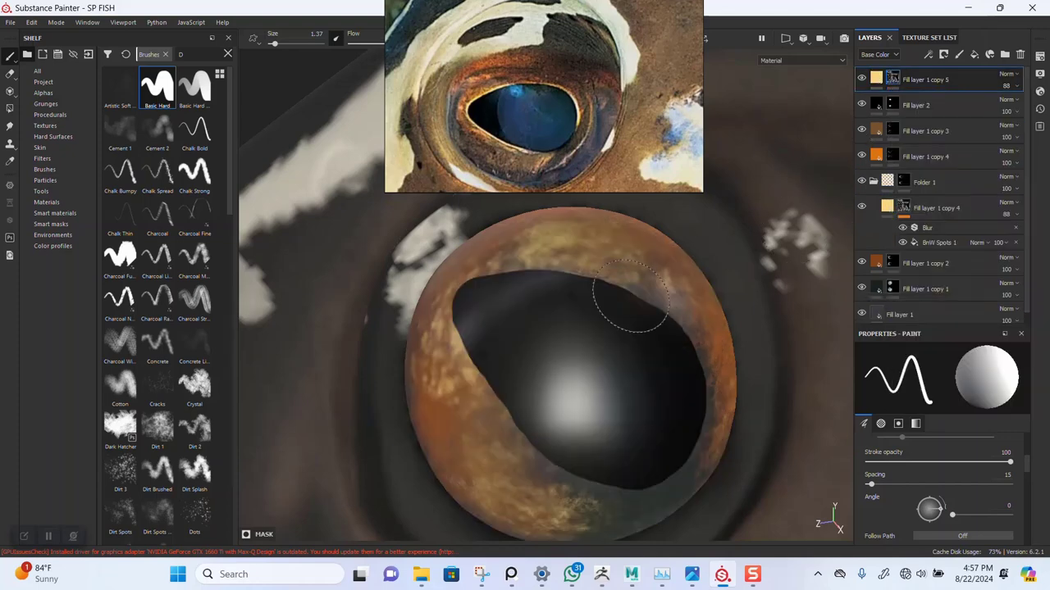
key(bracketleft)
key(bracketleft)
key(bracketleft)
key(bracketleft)
key(bracketleft)
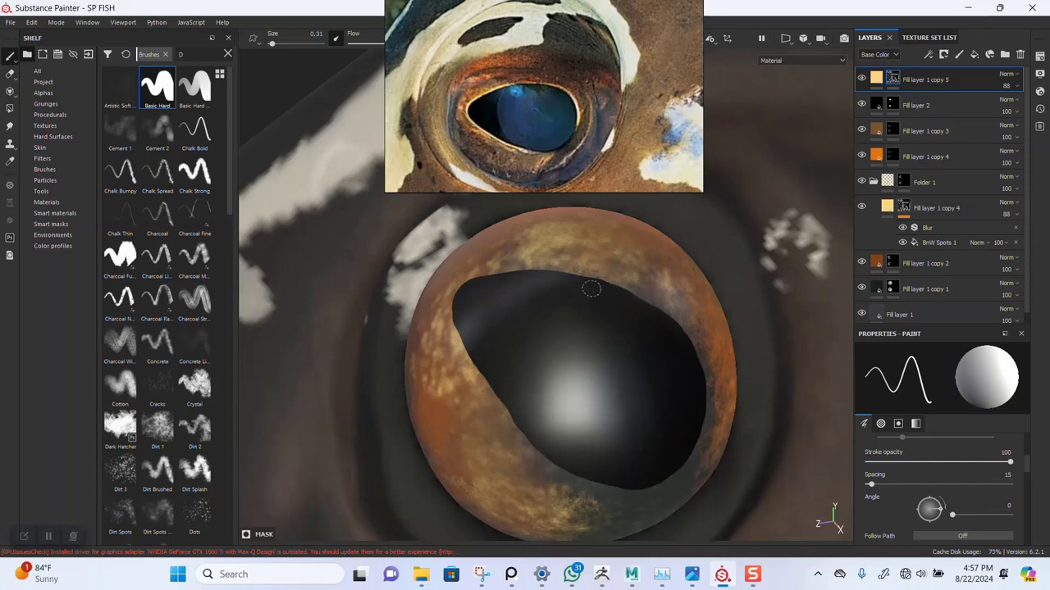
drag(925, 80, 925, 115)
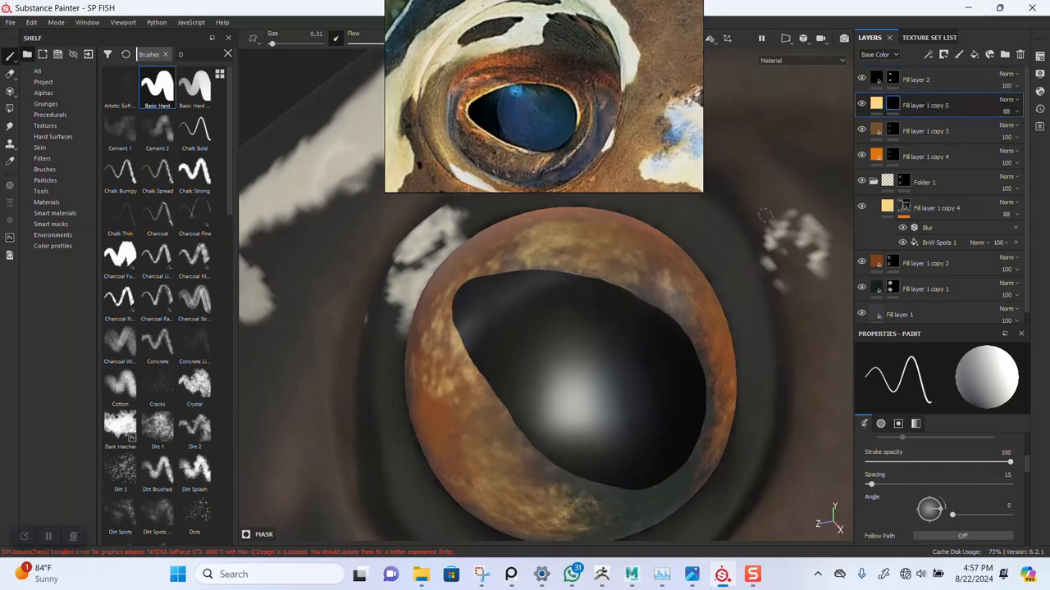
Paint a thin pale-gold highlight along the pupil's top and left rim.
scroll(709, 396, up, 2)
alt+drag(708, 396, 570, 324)
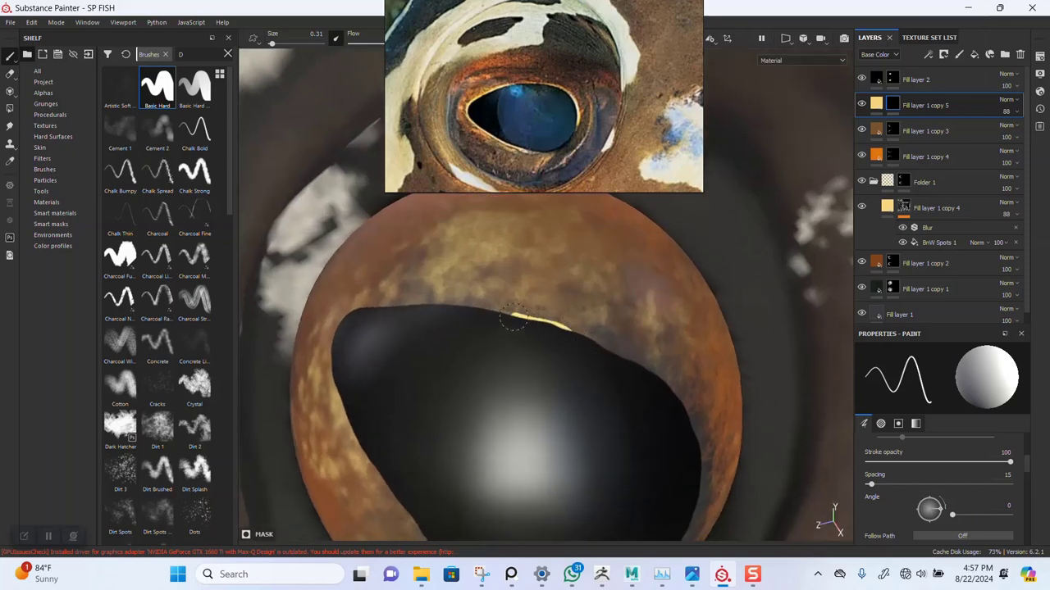
alt+middle_drag(415, 310, 568, 300)
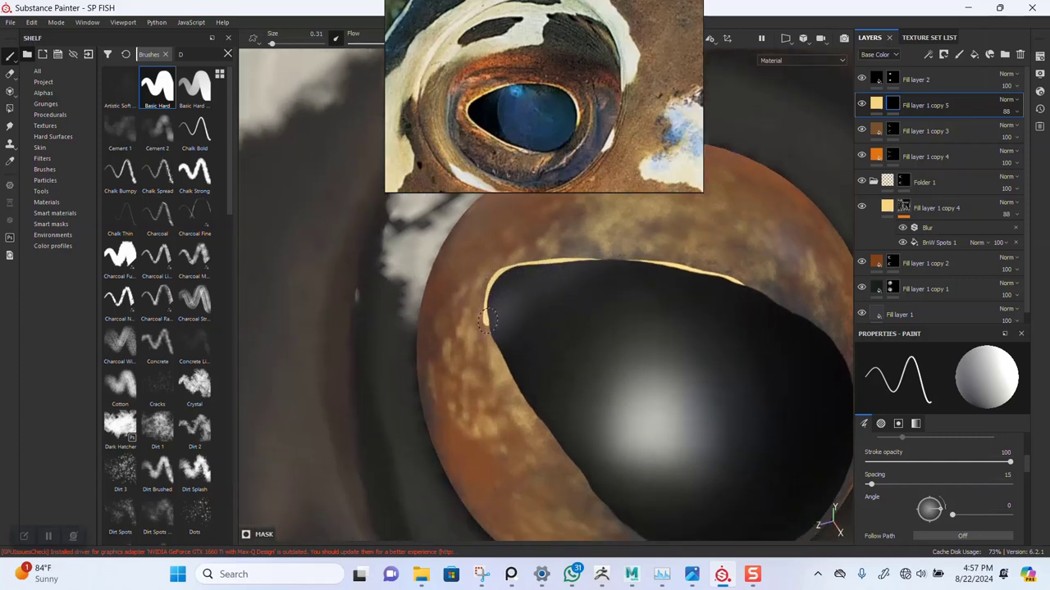
scroll(526, 389, down, 3)
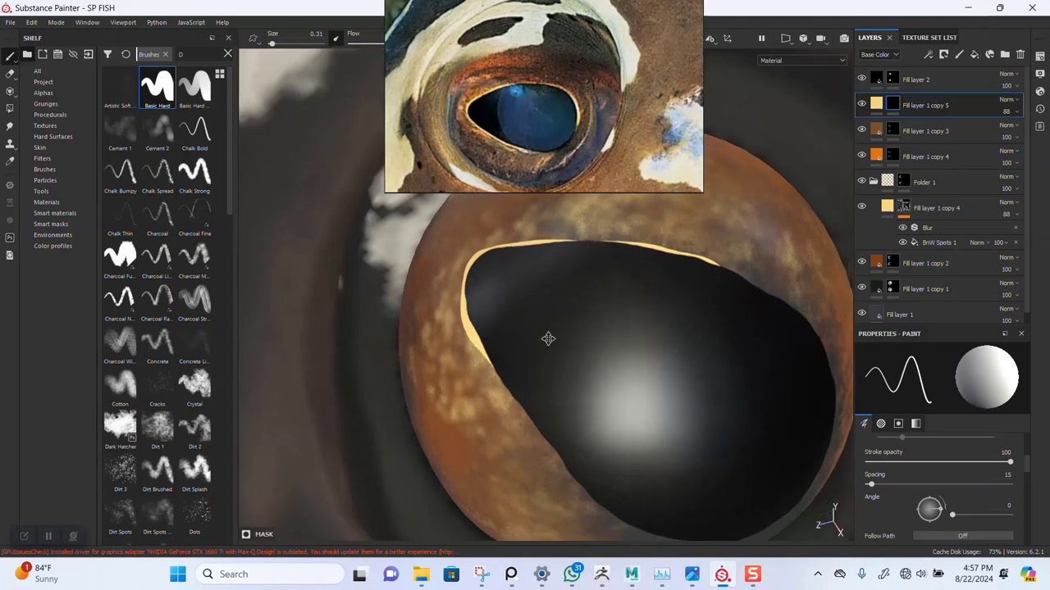
scroll(548, 339, down, 3)
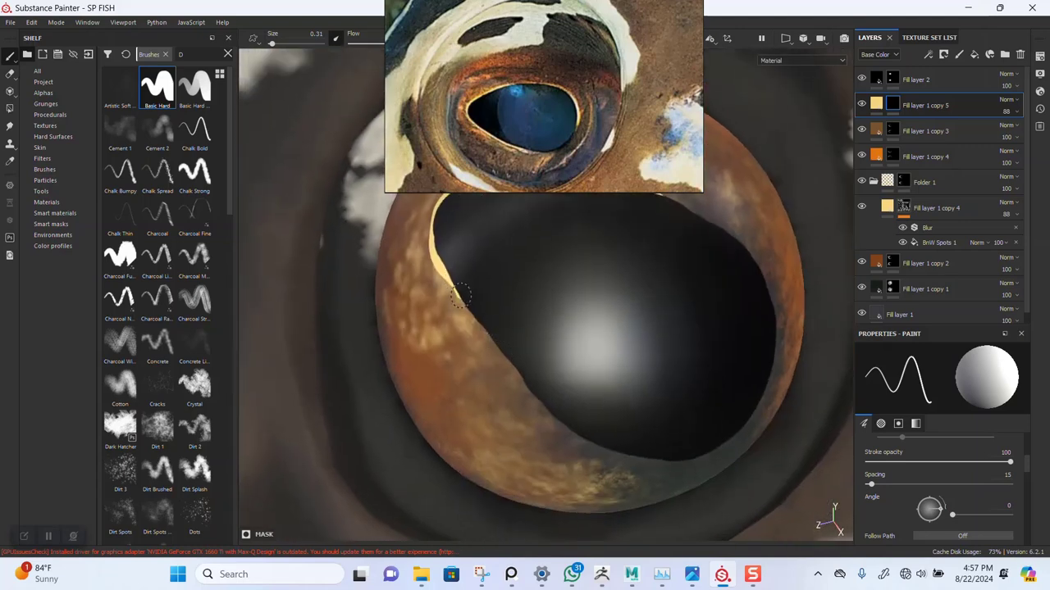
drag(509, 358, 522, 382)
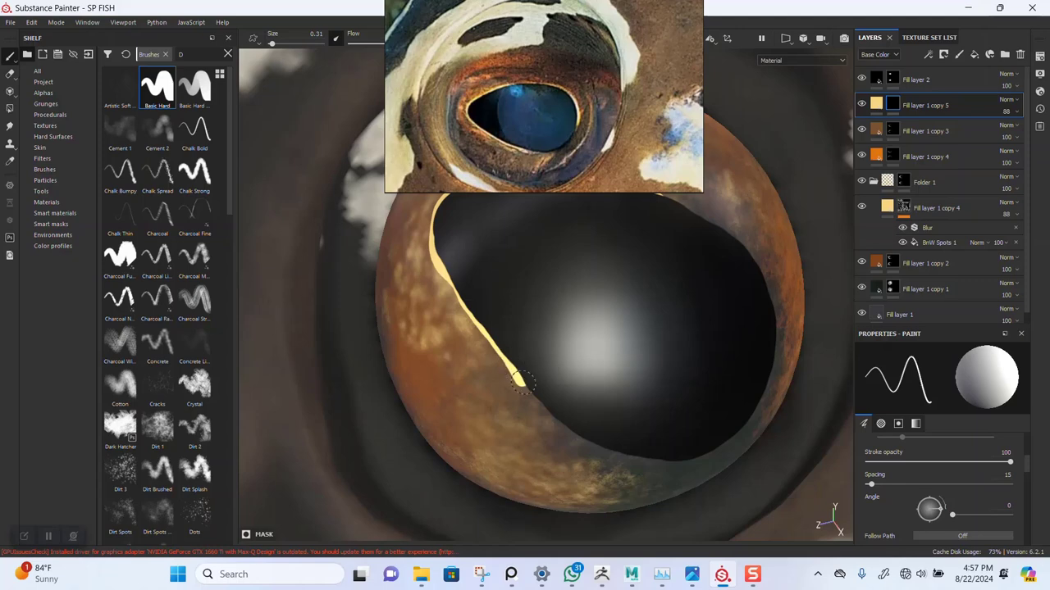
mouse_move(565, 411)
alt+mouse_down()
mouse_move(547, 312)
mouse_move(591, 348)
alt+mouse_up()
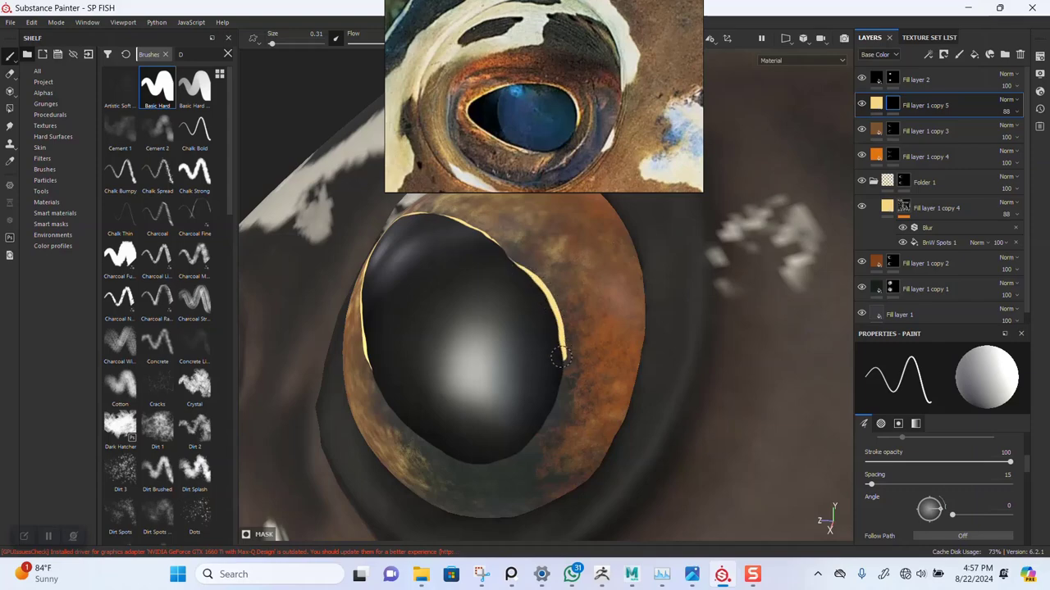
scroll(554, 396, down, 1)
scroll(557, 345, down, 3)
scroll(564, 270, down, 2)
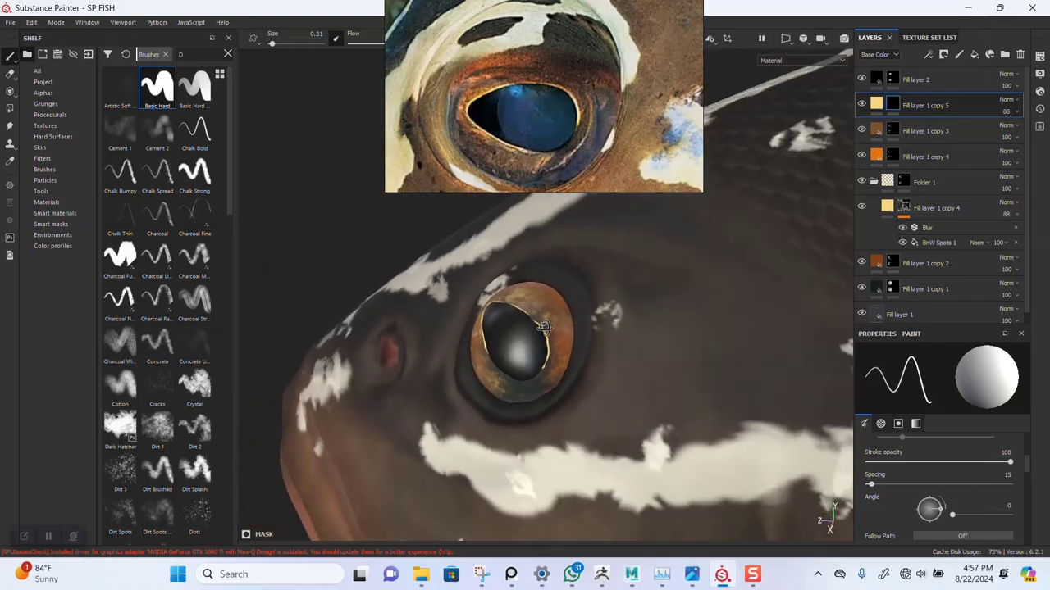
alt+drag(568, 235, 596, 370)
alt+right_drag(576, 209, 584, 386)
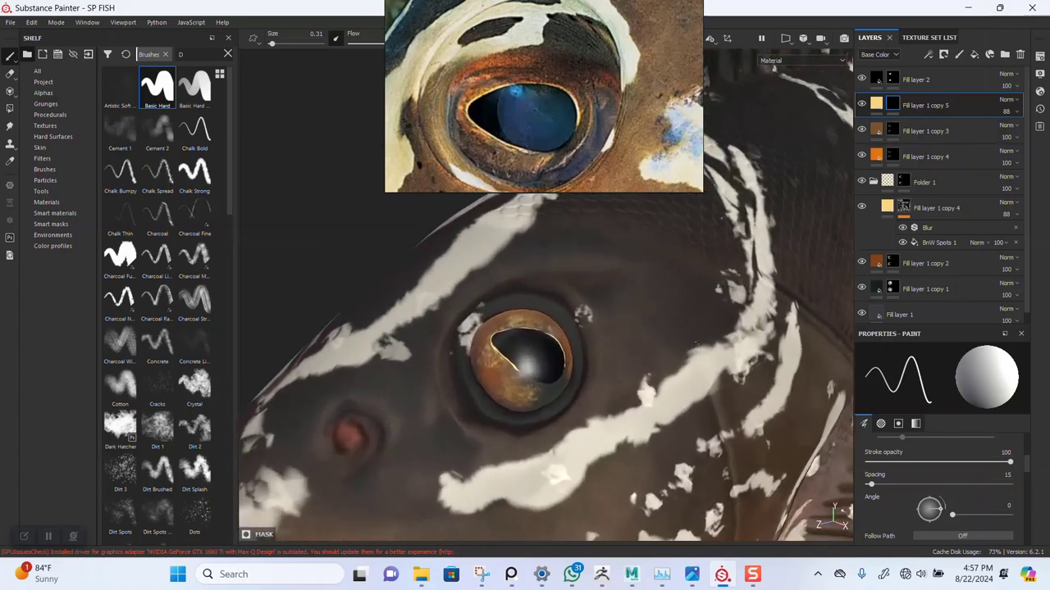
right_click(894, 104)
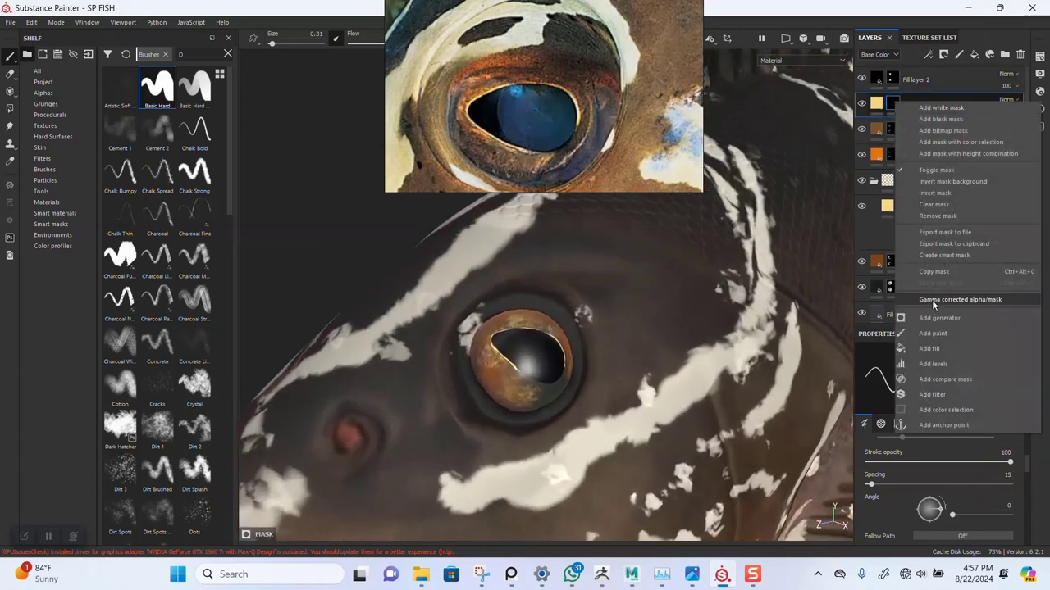
Add a Blur filter with intensity 1.04 to Fill layer 1 copy 5's mask to soften the pupil rim.
click(935, 394)
click(950, 381)
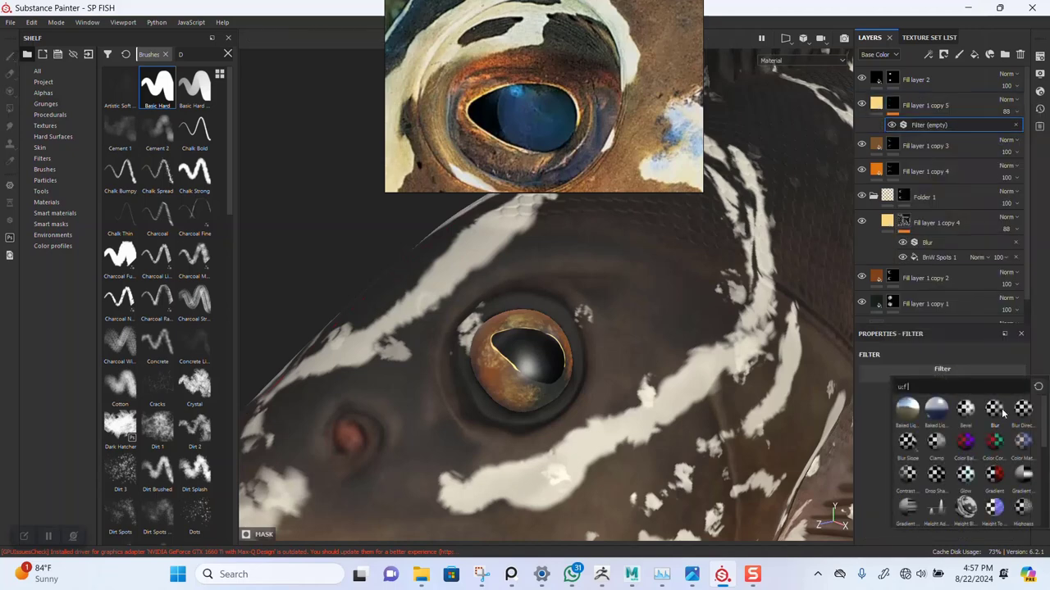
click(1000, 413)
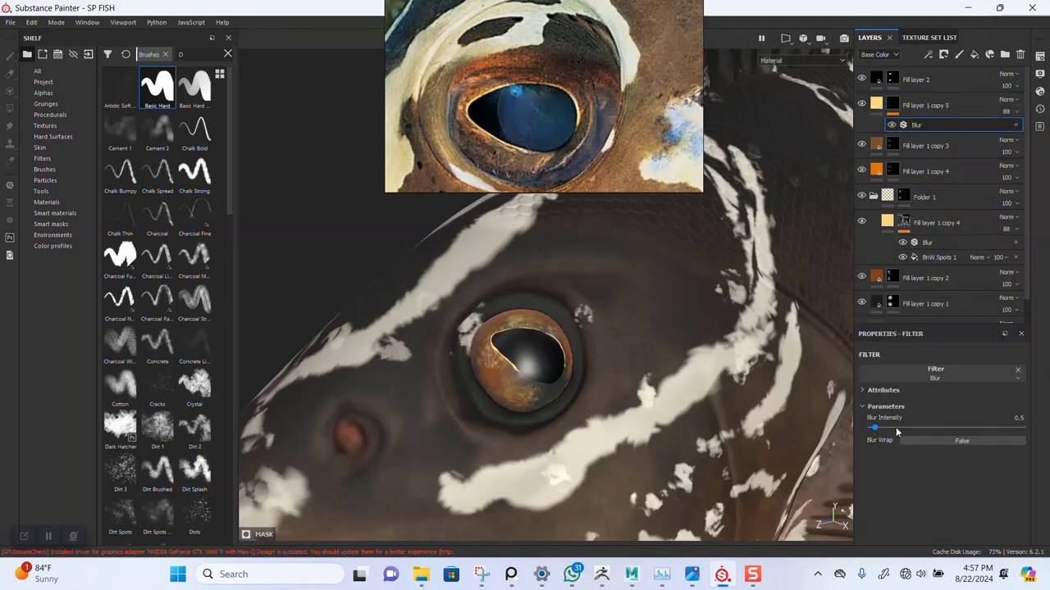
drag(896, 432, 880, 435)
mouse_move(538, 402)
alt+mouse_down()
mouse_move(553, 303)
mouse_move(660, 255)
alt+mouse_up()
click(892, 78)
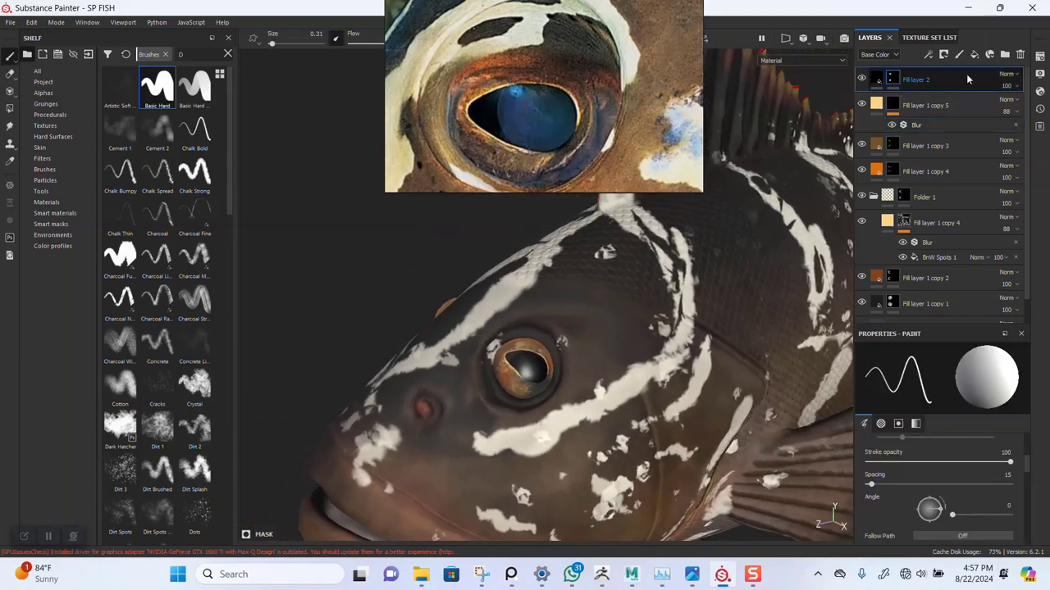
Add a new fill layer on top with its color, nrm and height channels disabled.
click(973, 55)
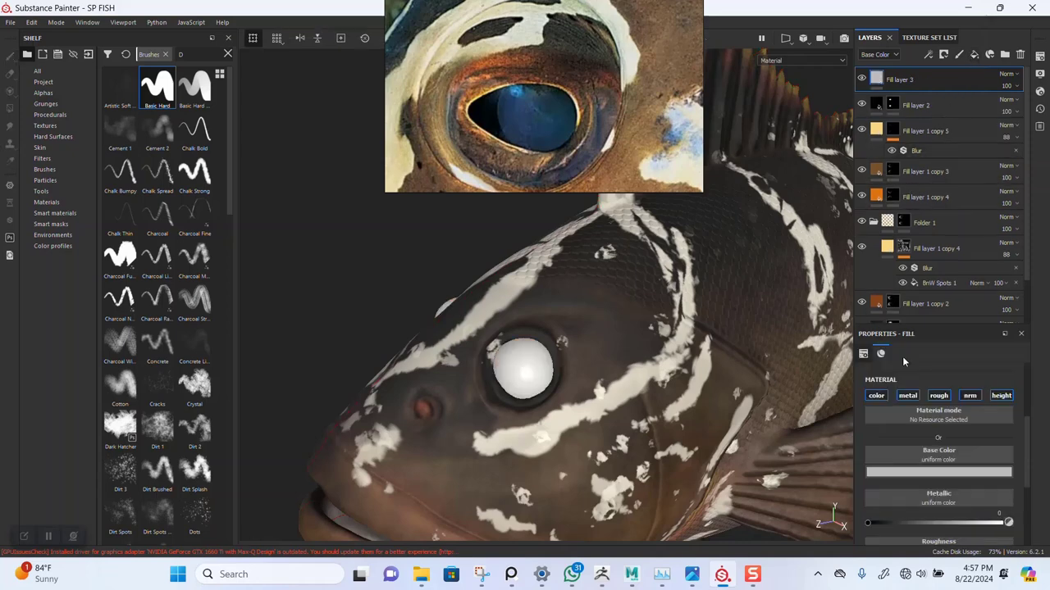
click(876, 395)
click(970, 395)
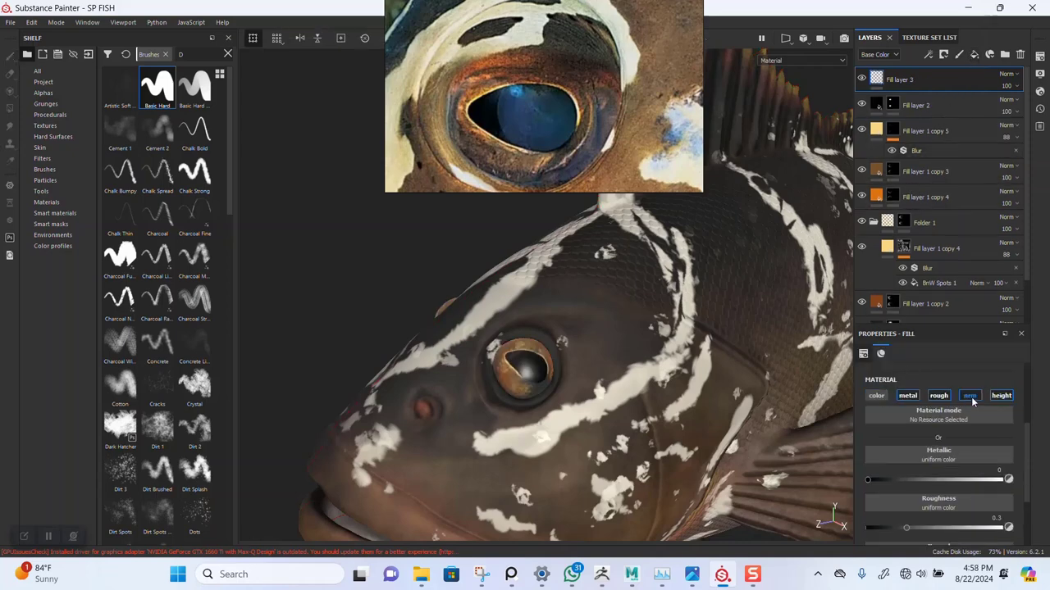
click(1009, 396)
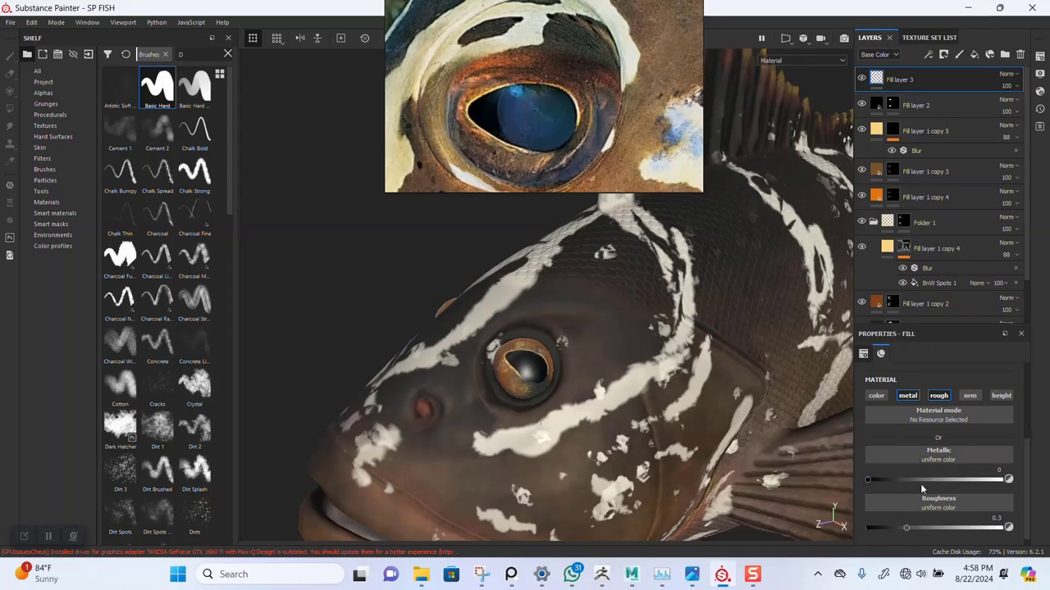
Tune the new fill layer to metallic 0.512 and roughness 0.104 for a glossier eye.
mouse_move(916, 480)
mouse_down()
mouse_move(966, 480)
mouse_move(948, 480)
mouse_up()
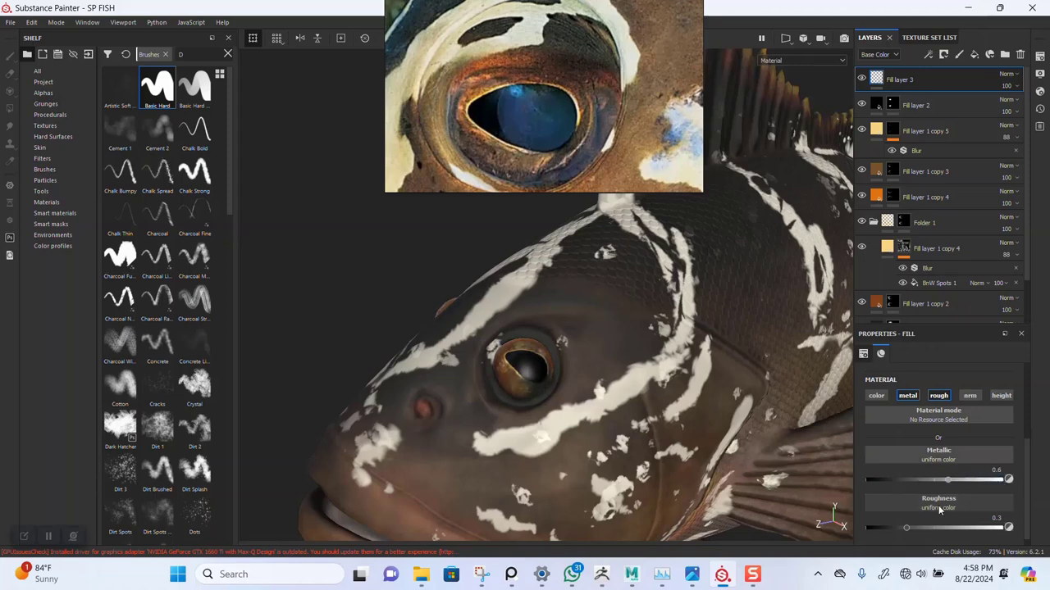
drag(906, 528, 845, 529)
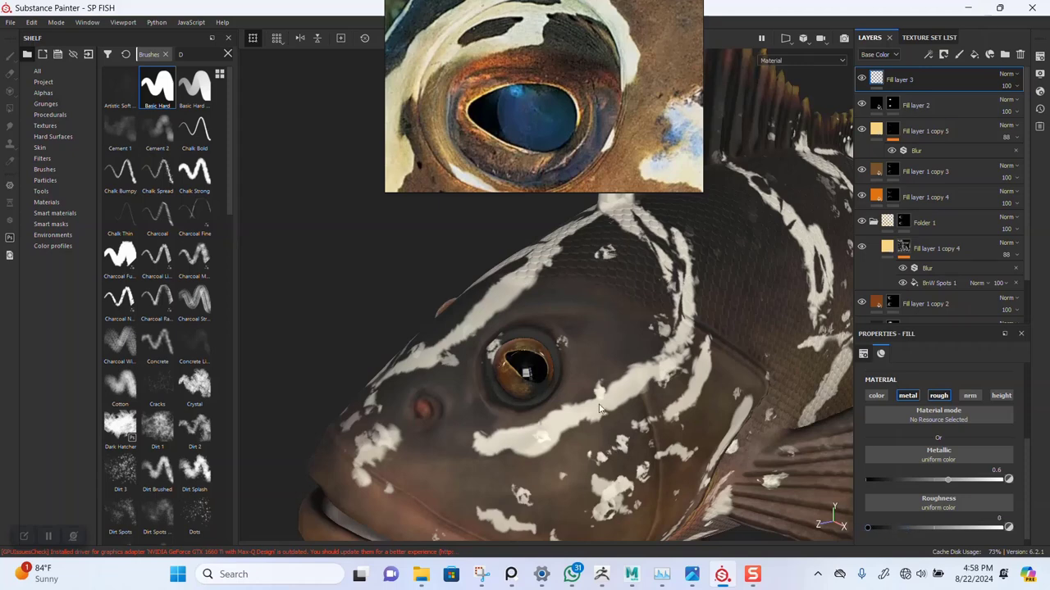
alt+drag(600, 408, 832, 447)
mouse_move(930, 483)
mouse_down()
mouse_move(862, 477)
mouse_move(874, 479)
mouse_up()
scroll(577, 424, down, 3)
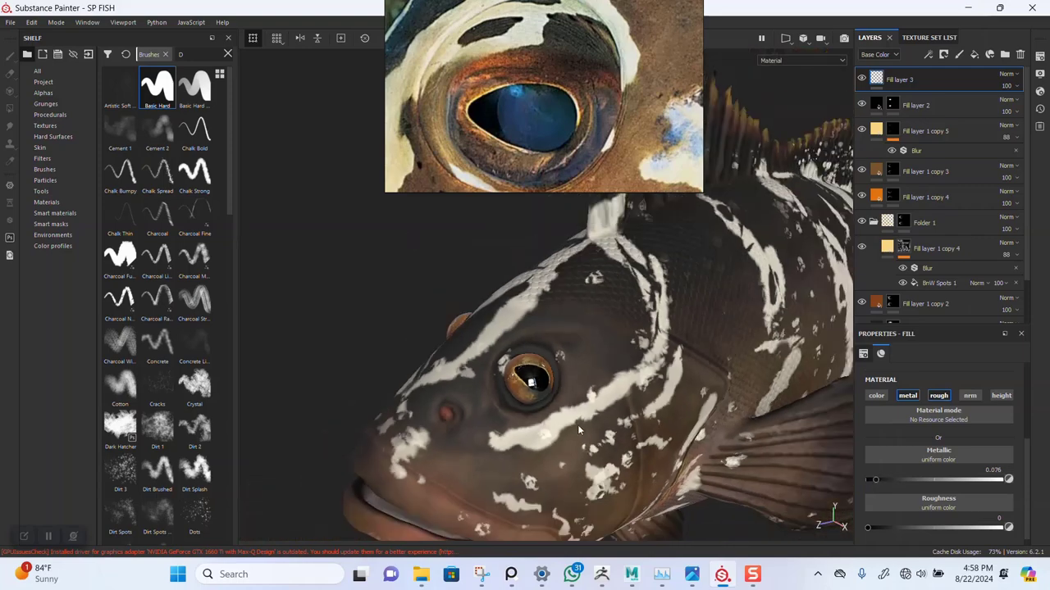
mouse_move(577, 425)
alt+mouse_down()
mouse_move(554, 366)
mouse_move(644, 273)
alt+mouse_up()
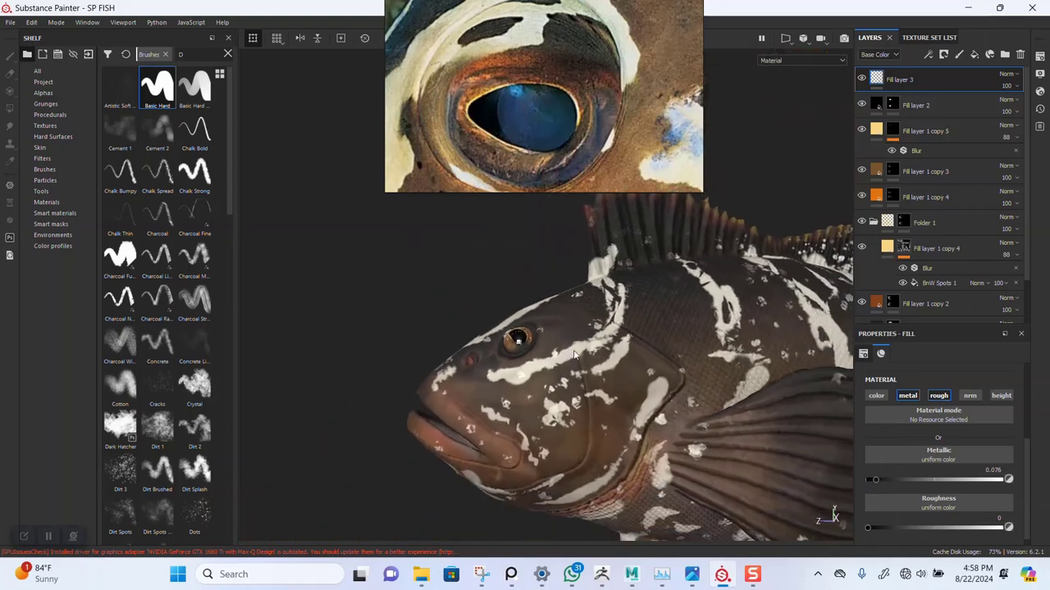
scroll(644, 273, up, 3)
scroll(645, 273, up, 2)
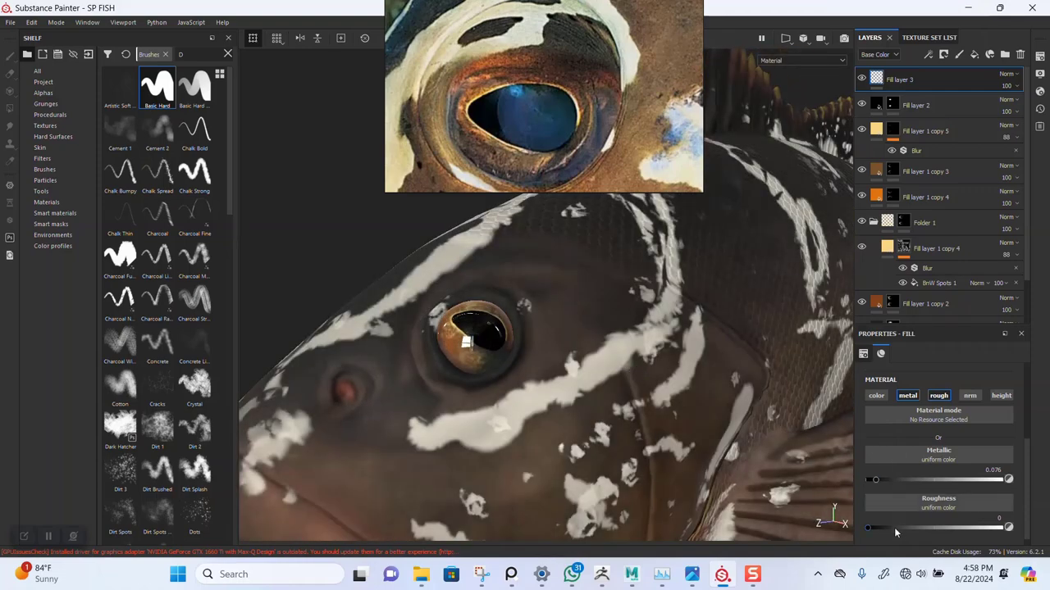
drag(893, 528, 879, 527)
drag(893, 481, 944, 482)
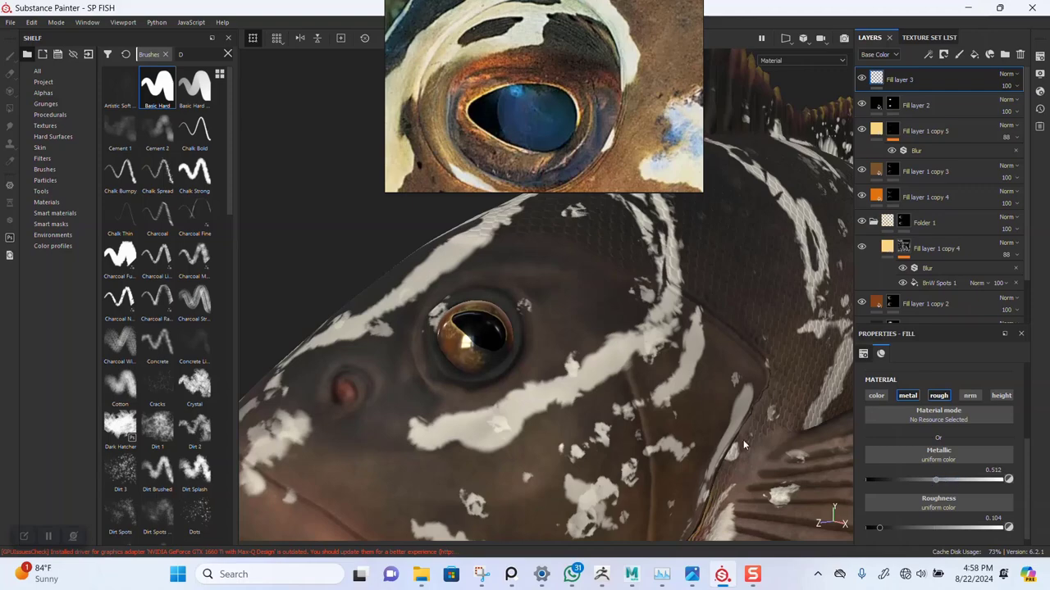
mouse_move(590, 437)
alt+mouse_down()
mouse_move(655, 377)
mouse_move(597, 402)
alt+mouse_up()
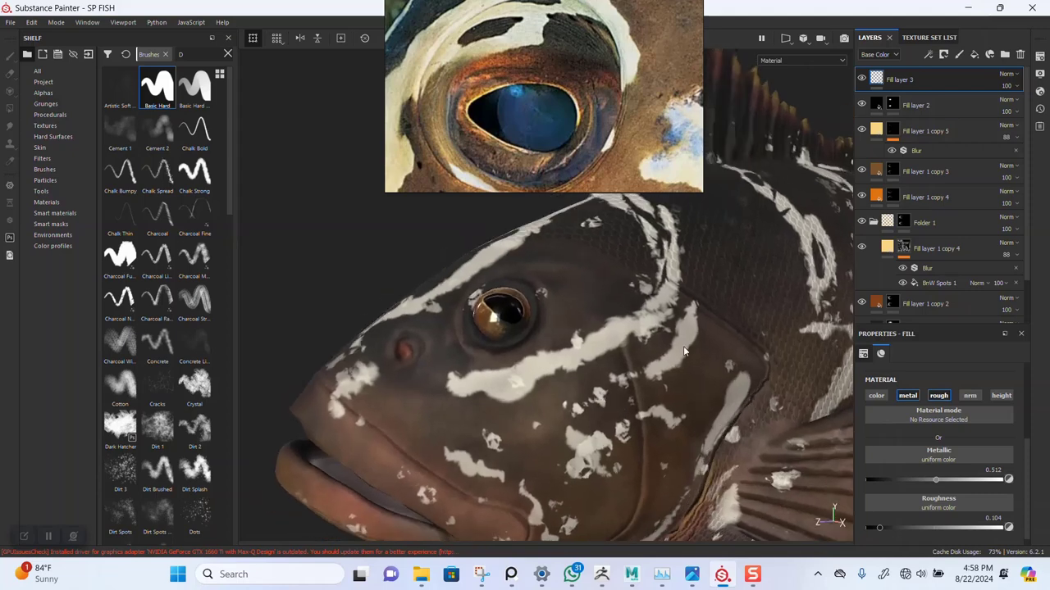
click(894, 106)
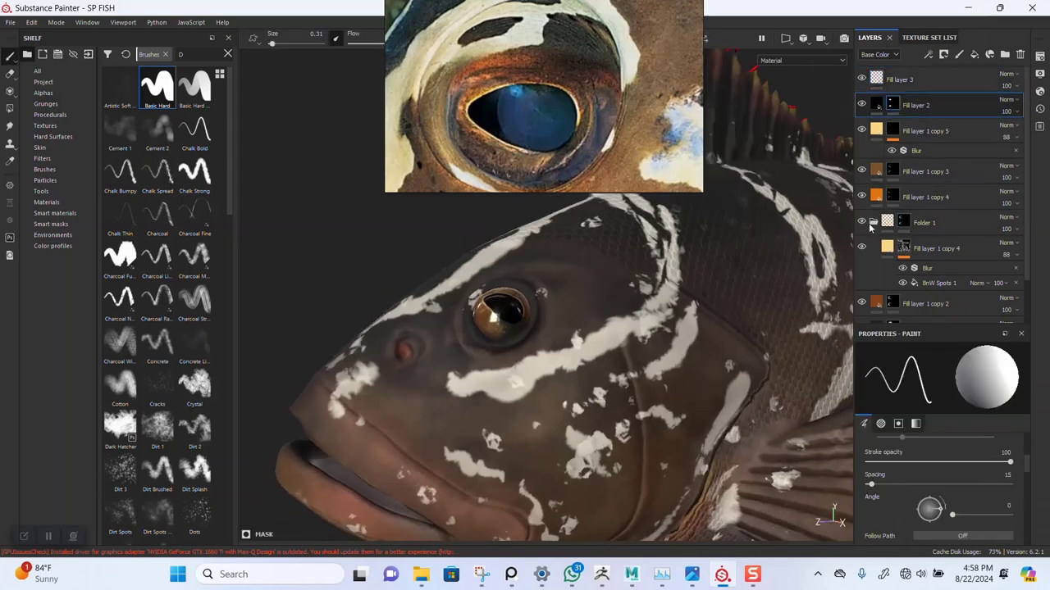
Group Fill layer 2 through Fill layer 1 copy 1 into Folder 2 and duplicate the folder.
click(873, 222)
shift+click(924, 279)
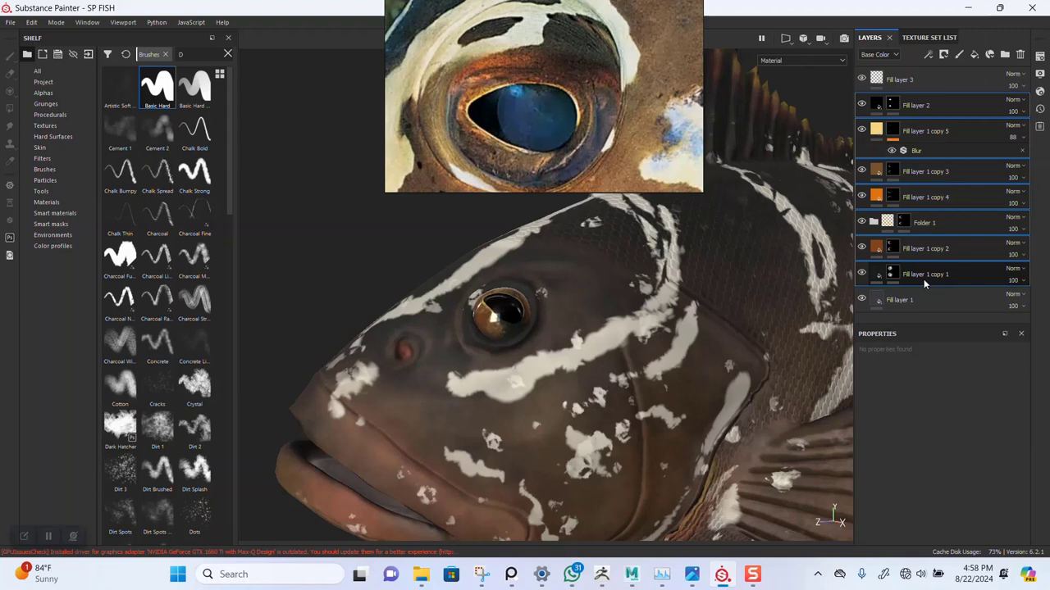
key(ctrl+g)
click(873, 104)
double_click(907, 107)
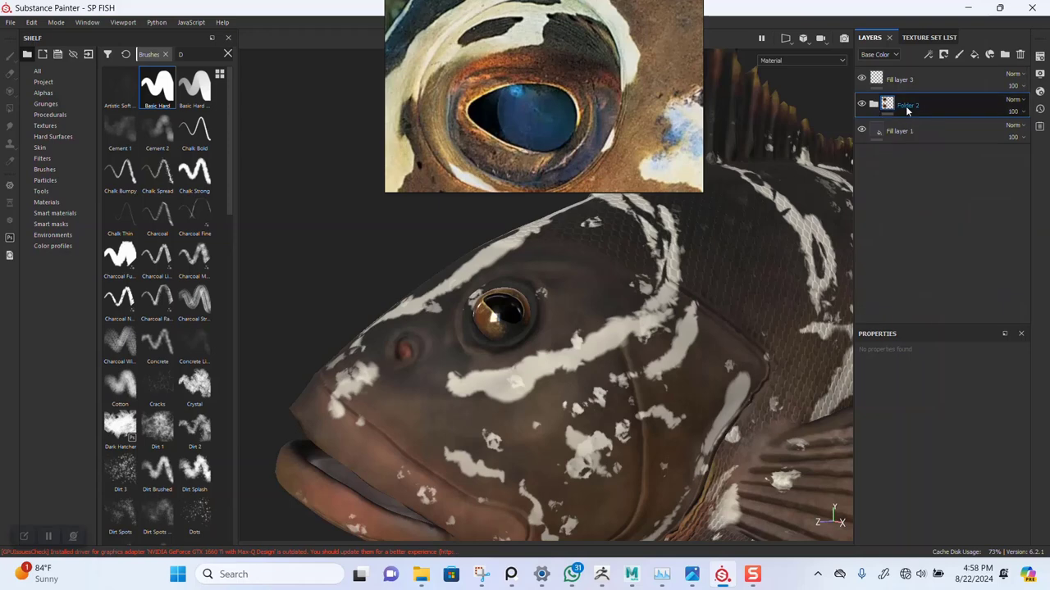
key(ctrl+d)
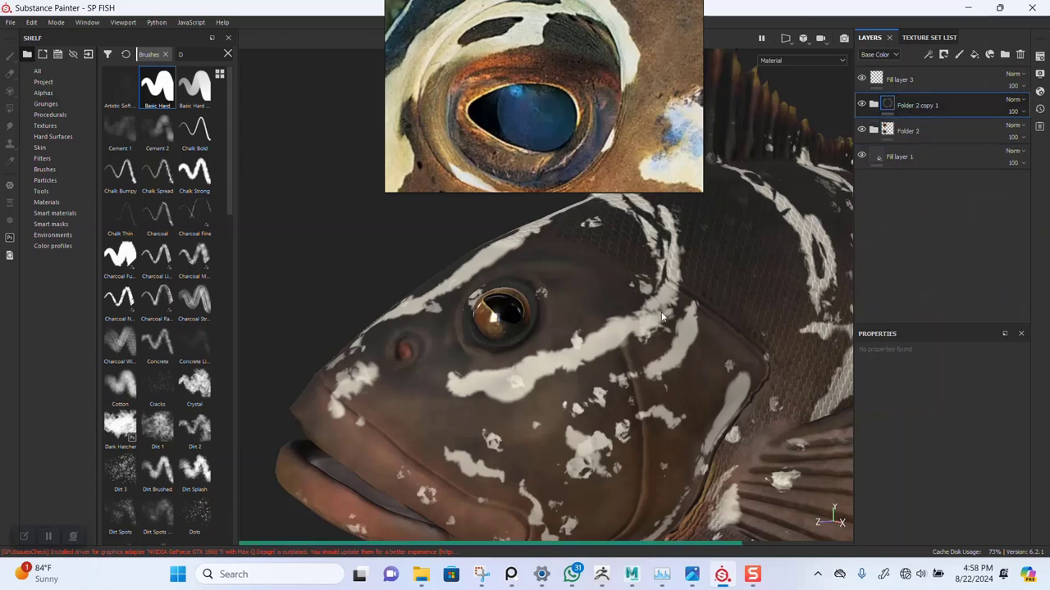
In Folder 2 copy 1, raise Fill layer 1 copy 5's opacity from 88 to 100.
alt+drag(661, 316, 550, 402)
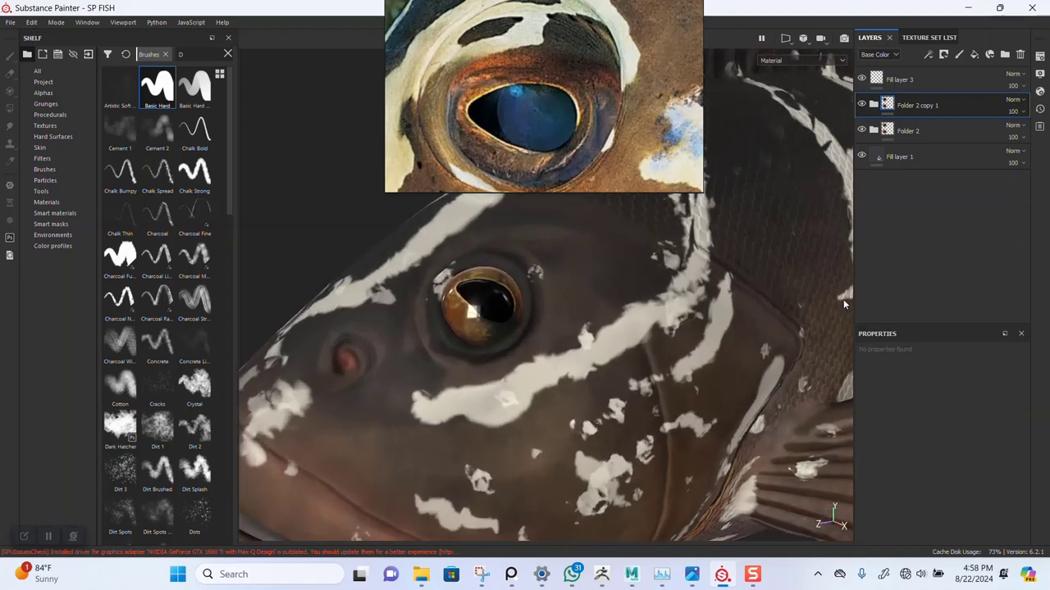
right_click(894, 106)
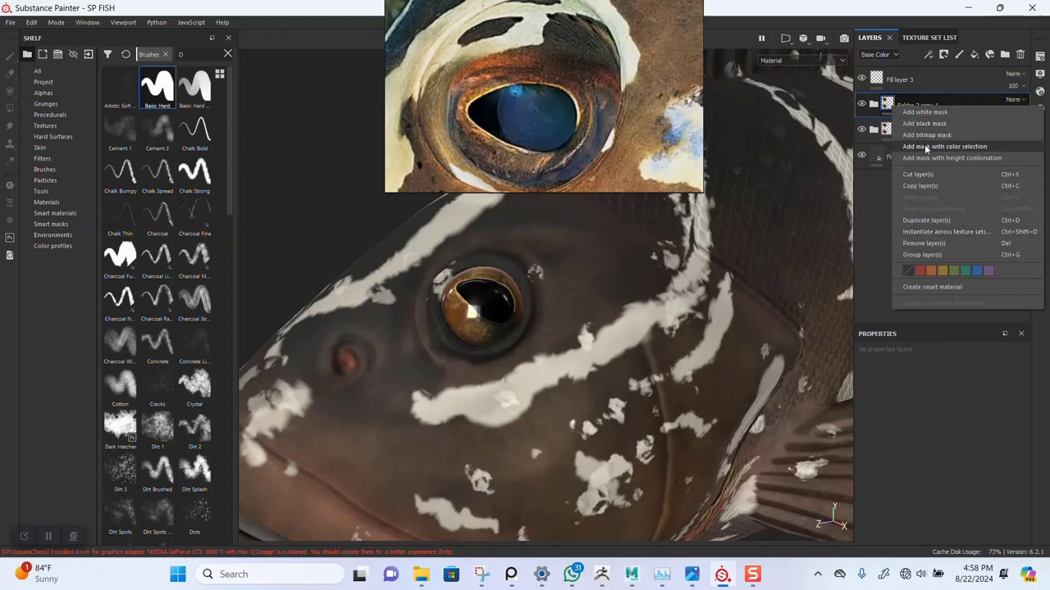
click(871, 210)
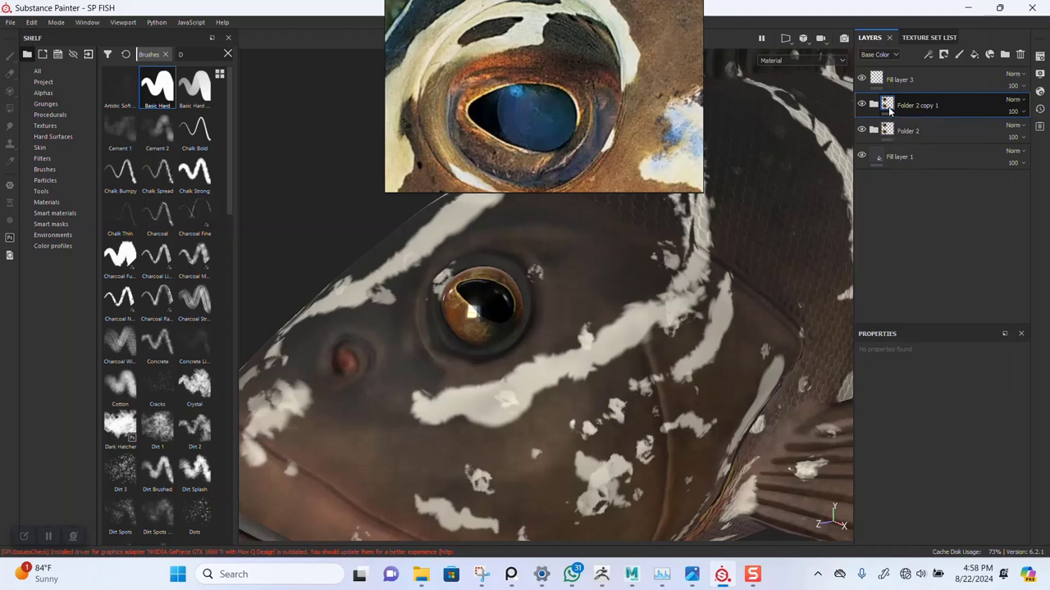
right_click(890, 111)
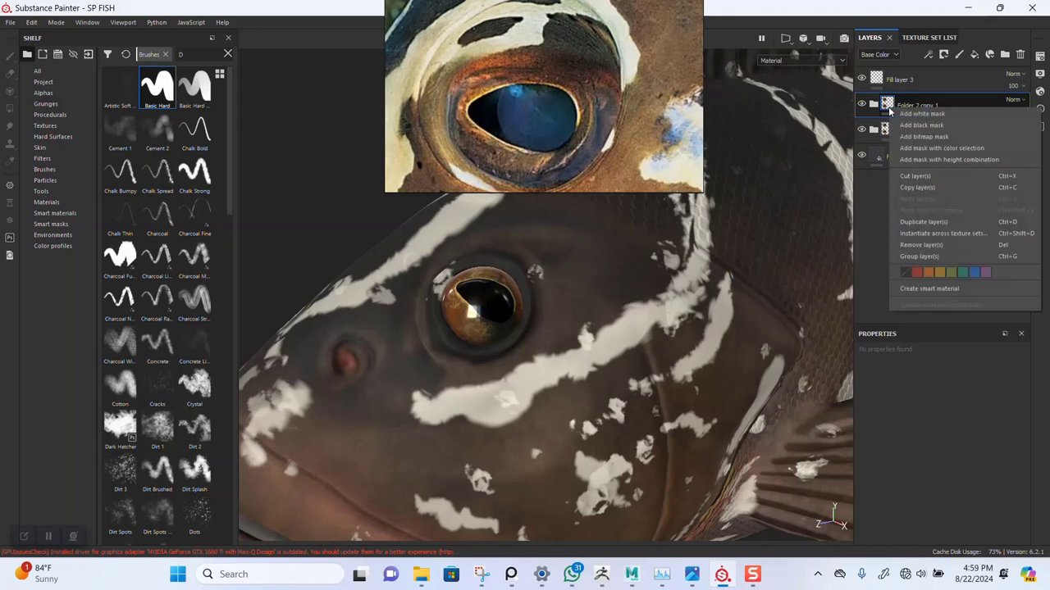
click(876, 220)
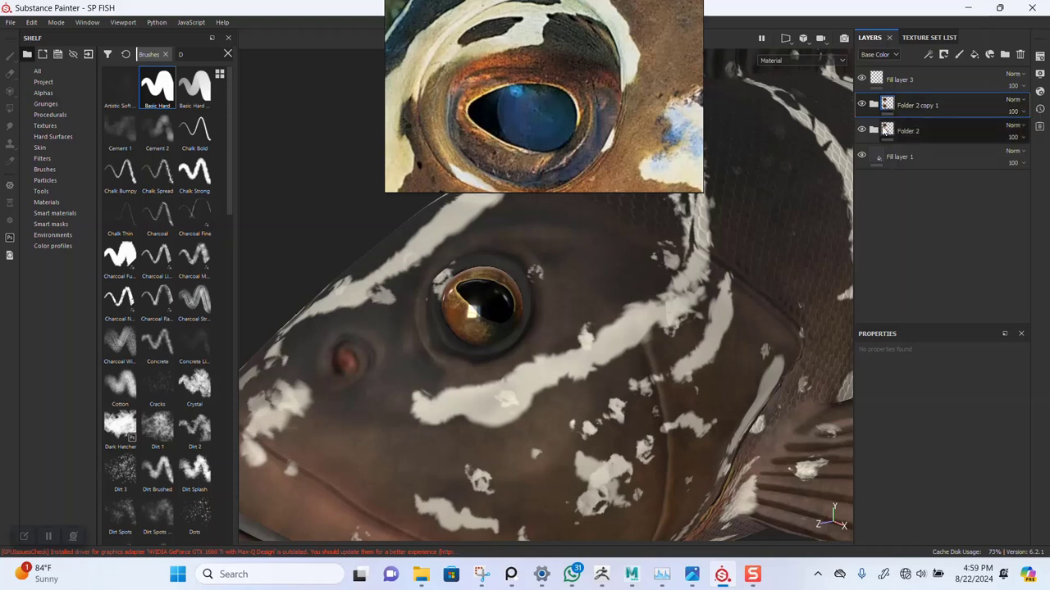
click(873, 105)
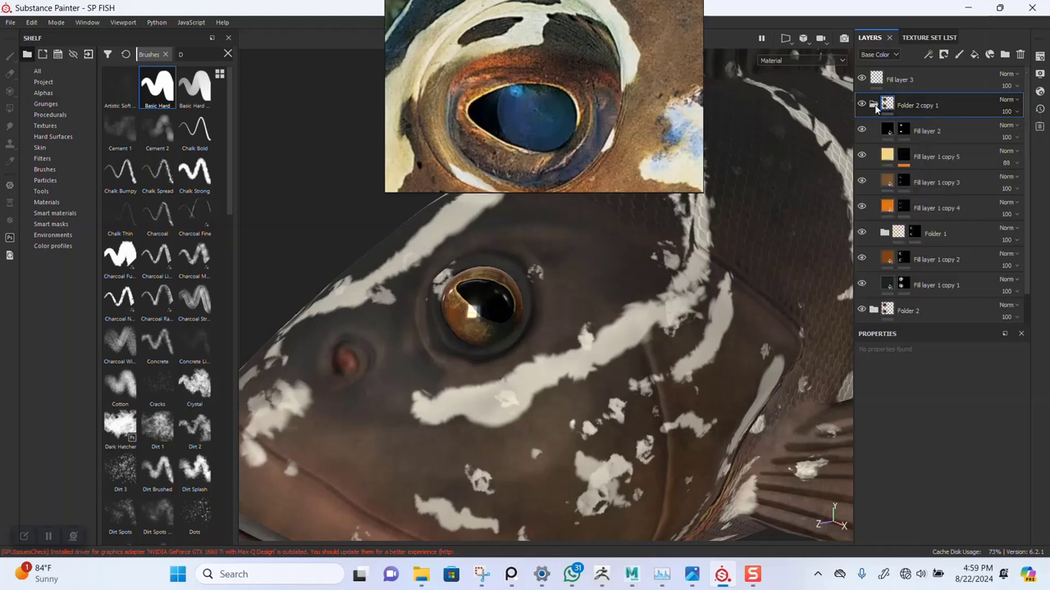
click(919, 130)
alt+drag(566, 325, 578, 371)
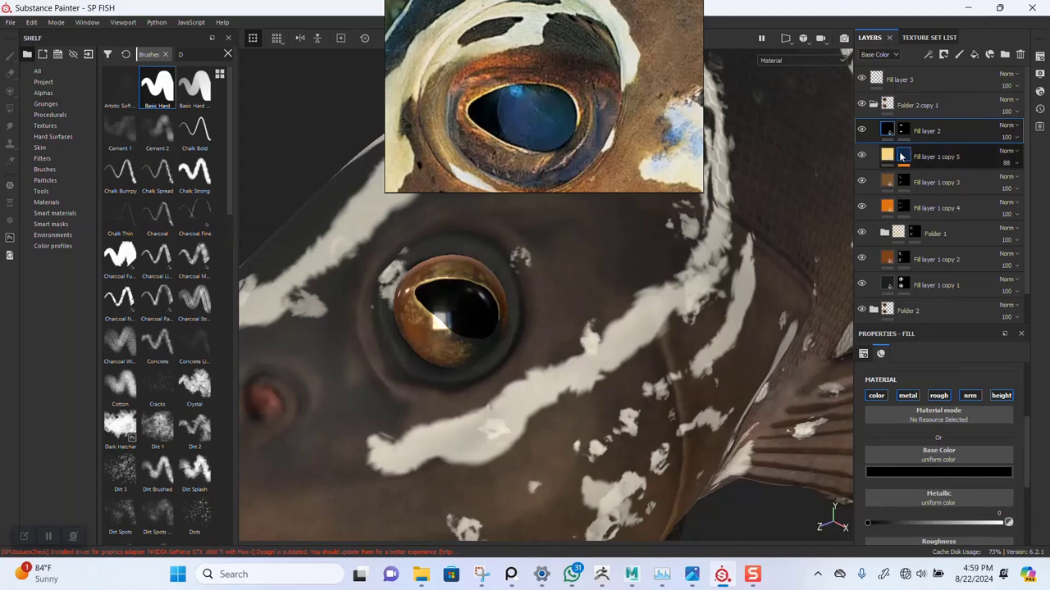
click(1015, 163)
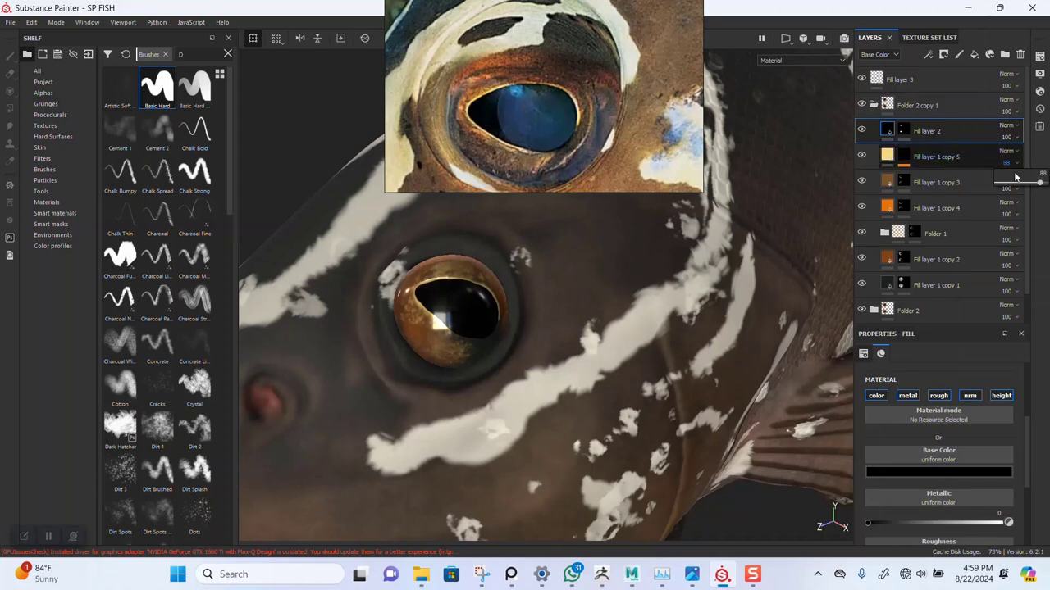
click(1040, 185)
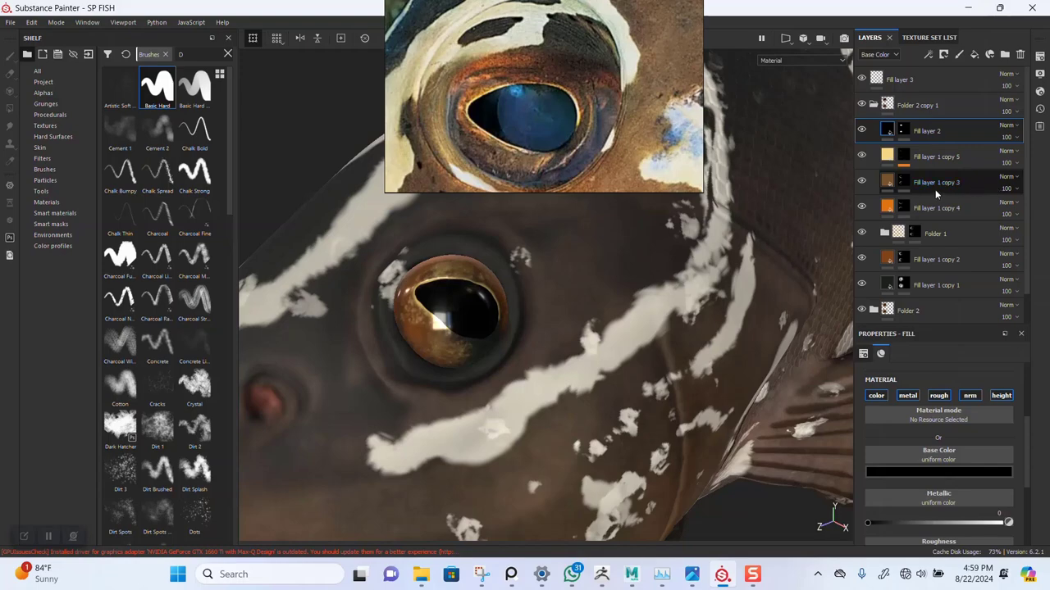
alt+drag(473, 360, 574, 344)
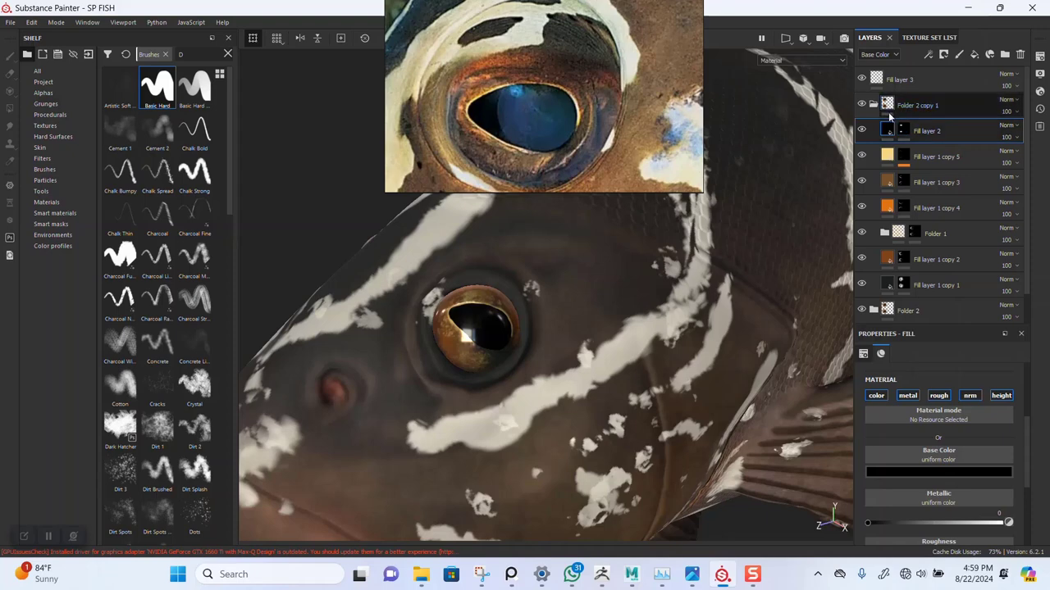
Add a paint layer, Layer 1, with an HSL Perceptive filter and shift its hue.
click(958, 54)
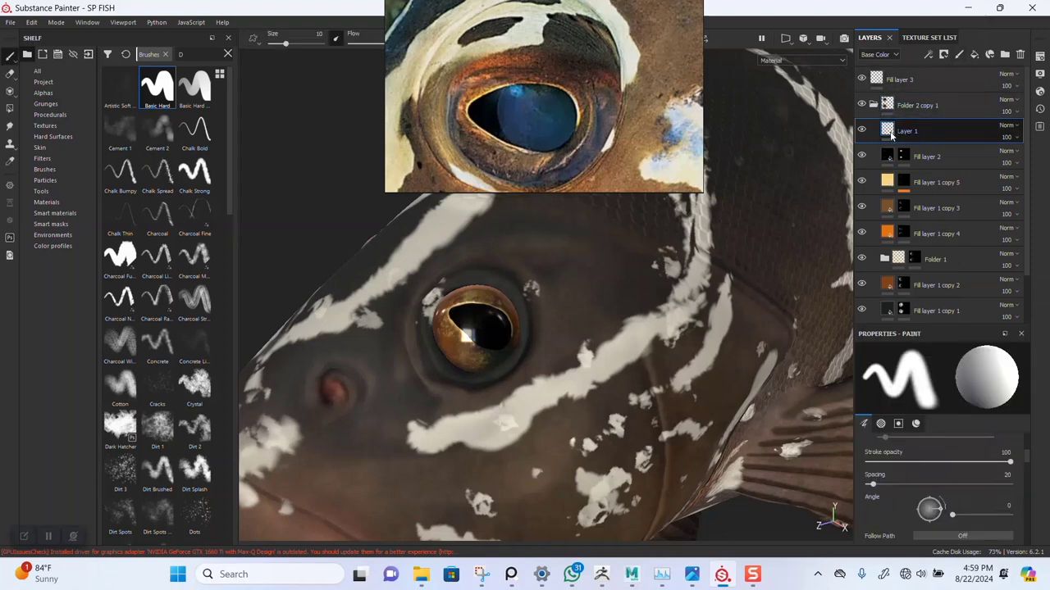
right_click(888, 135)
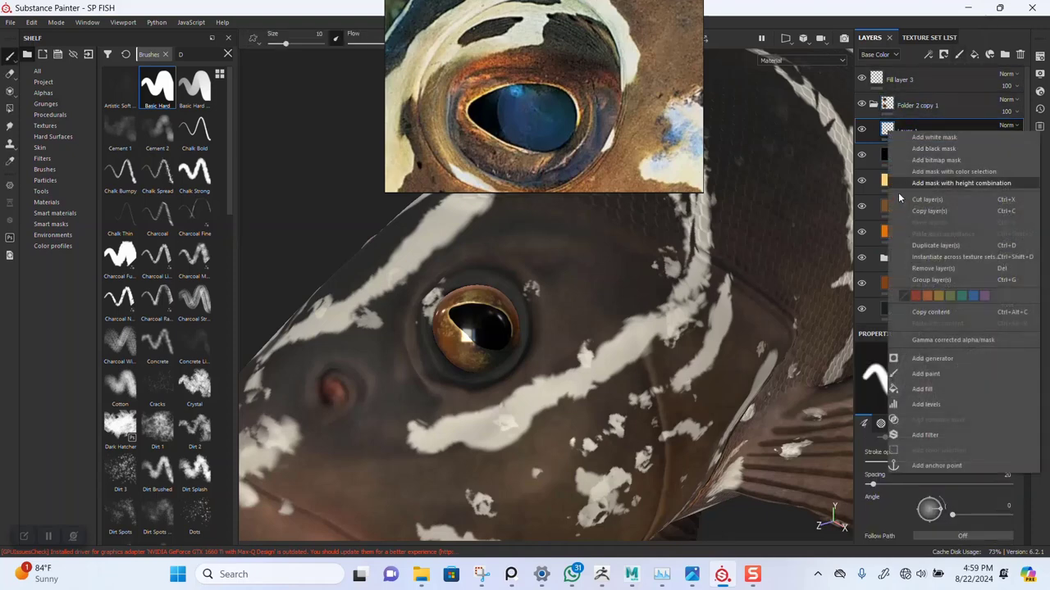
click(938, 434)
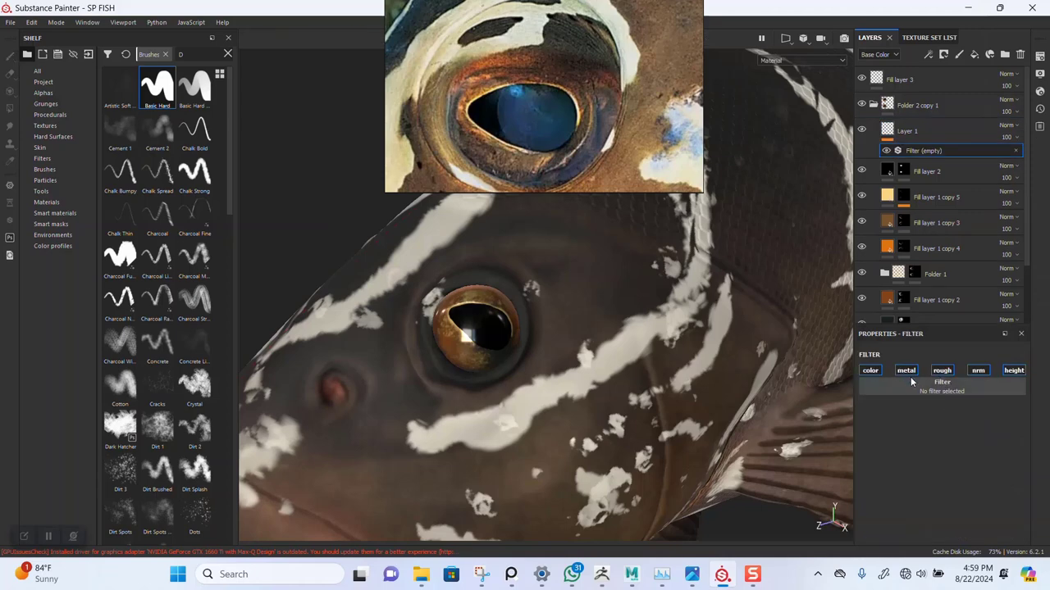
click(967, 387)
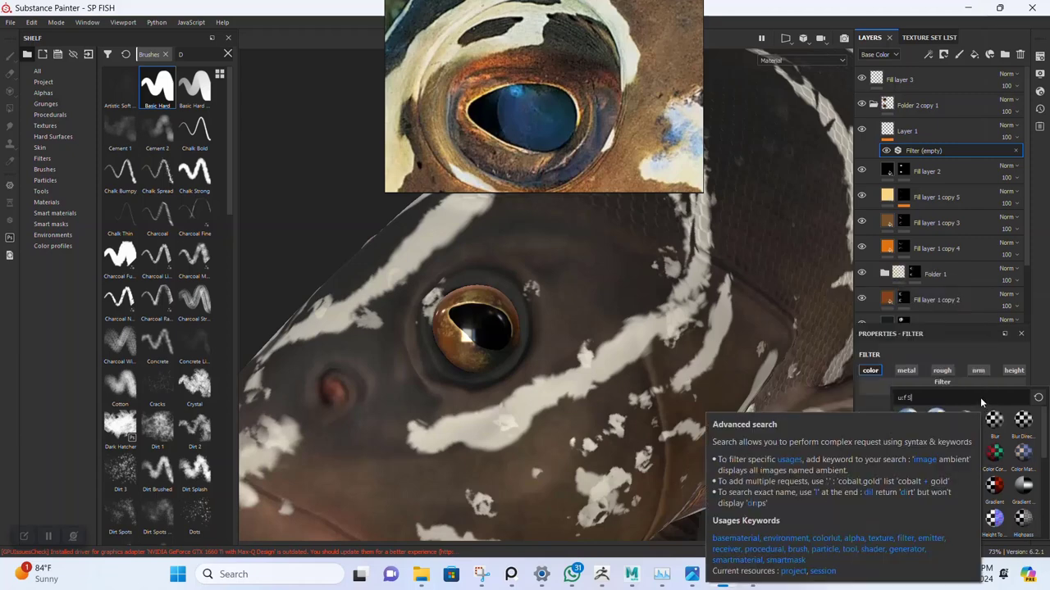
text(S)
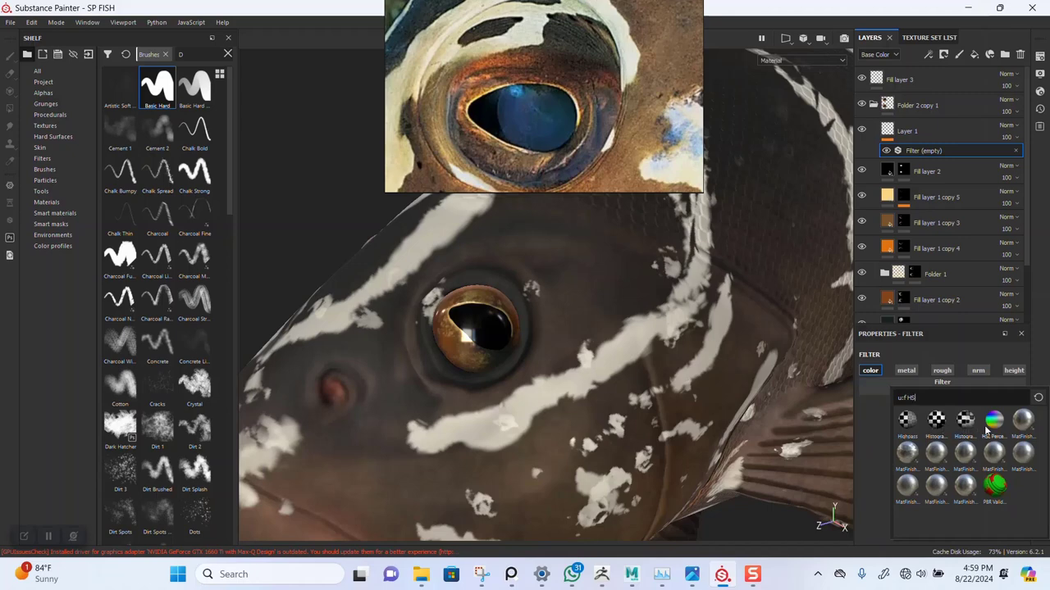
click(994, 420)
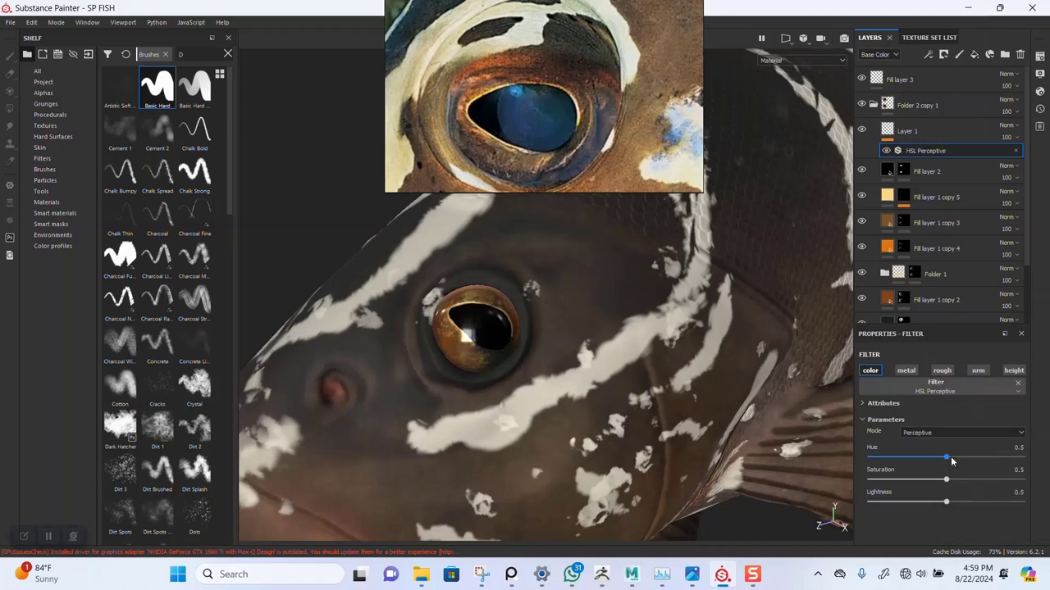
mouse_move(948, 457)
mouse_down()
mouse_move(990, 458)
mouse_move(948, 458)
mouse_move(1028, 486)
mouse_up()
Set Layer 1 to Passthrough blending and adjust the HSL hue and saturation to keep the eye orange-gold.
click(1007, 125)
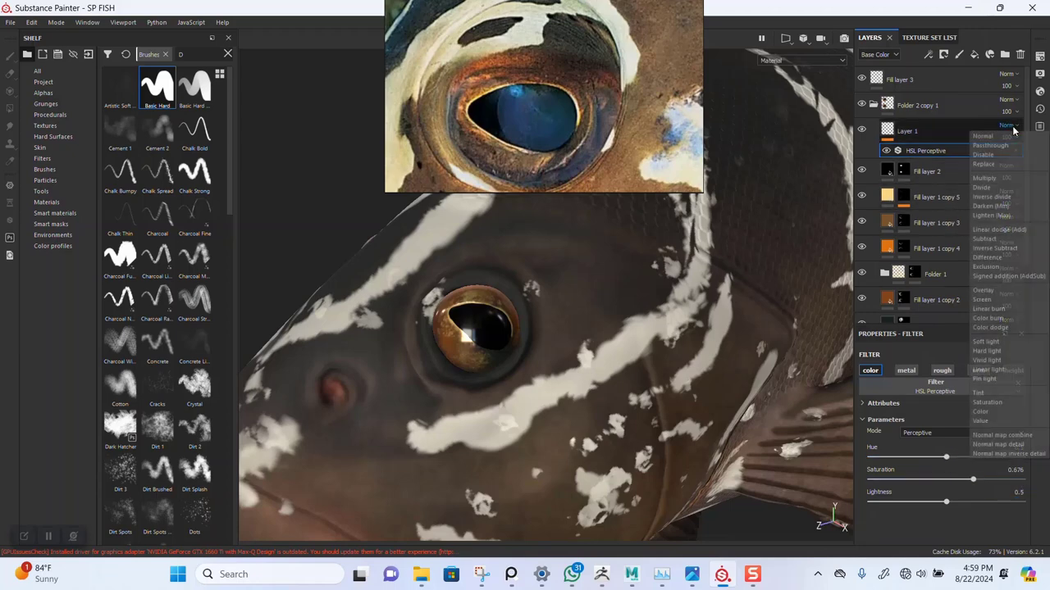
click(992, 145)
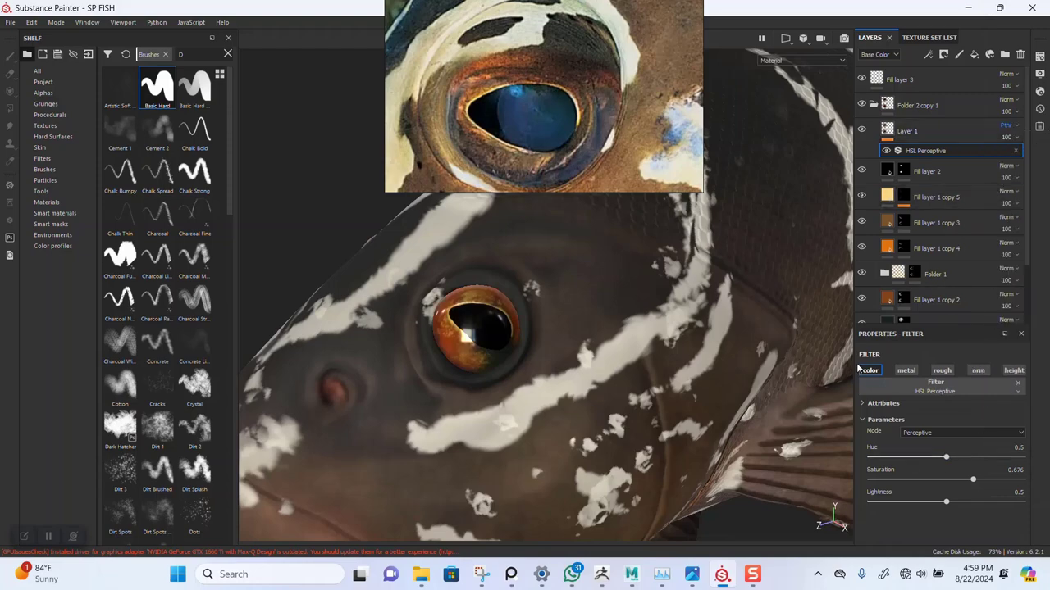
alt+drag(637, 333, 462, 250)
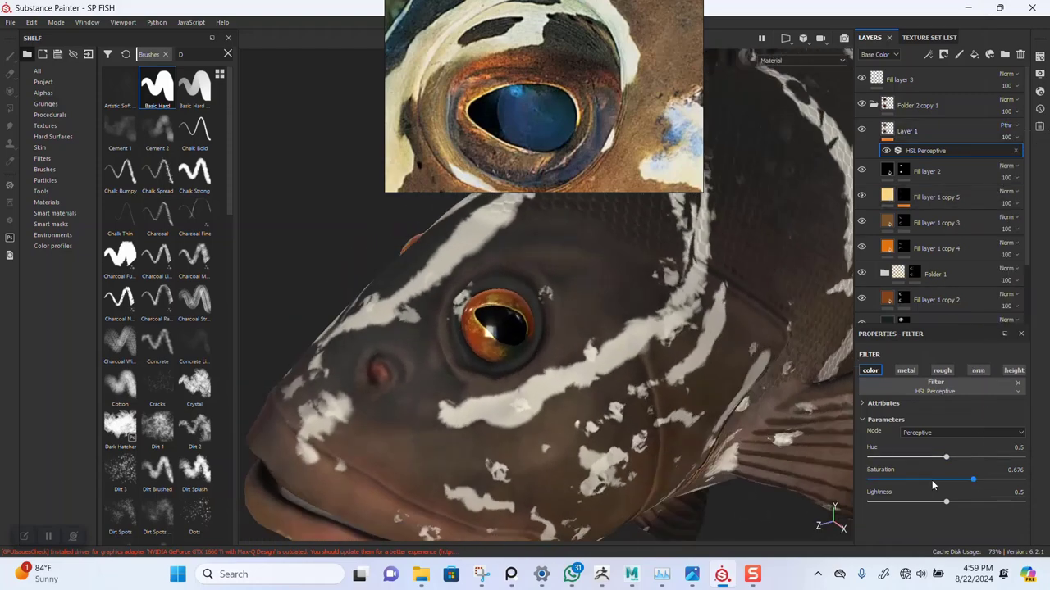
mouse_move(964, 483)
mouse_down()
mouse_move(954, 482)
mouse_move(973, 479)
mouse_up()
drag(961, 457, 966, 460)
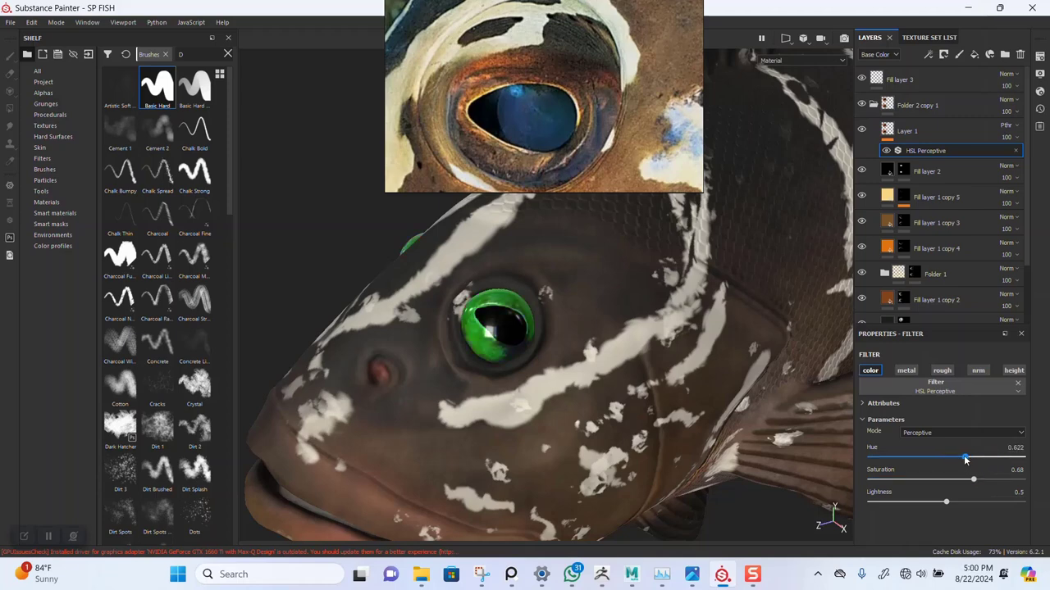
drag(959, 457, 947, 458)
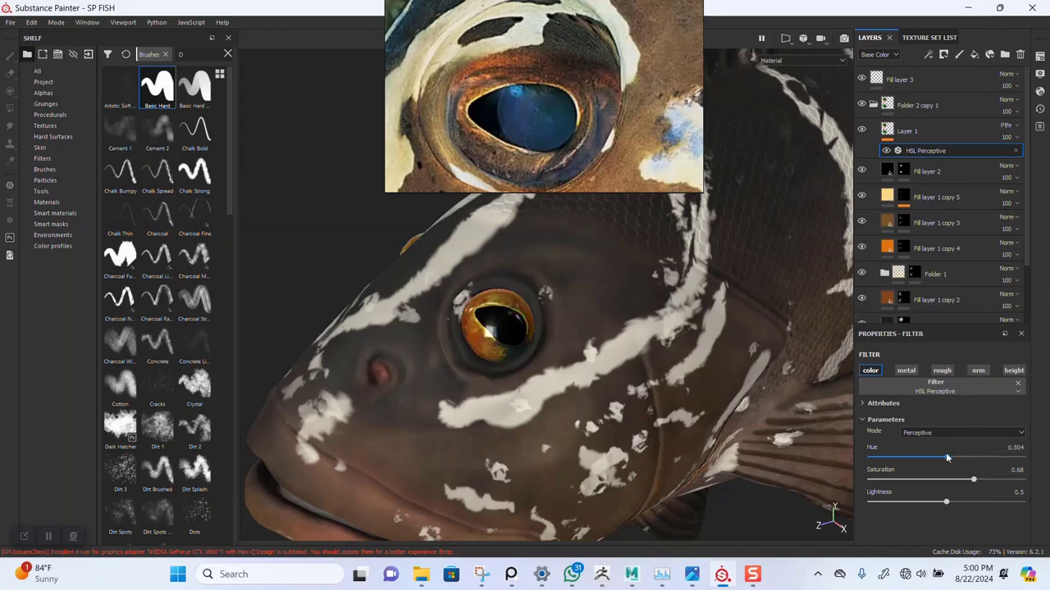
click(1006, 447)
Commit hue 0.5 and lower the eye filter's saturation to 0.604.
key(Return)
scroll(617, 400, down, 5)
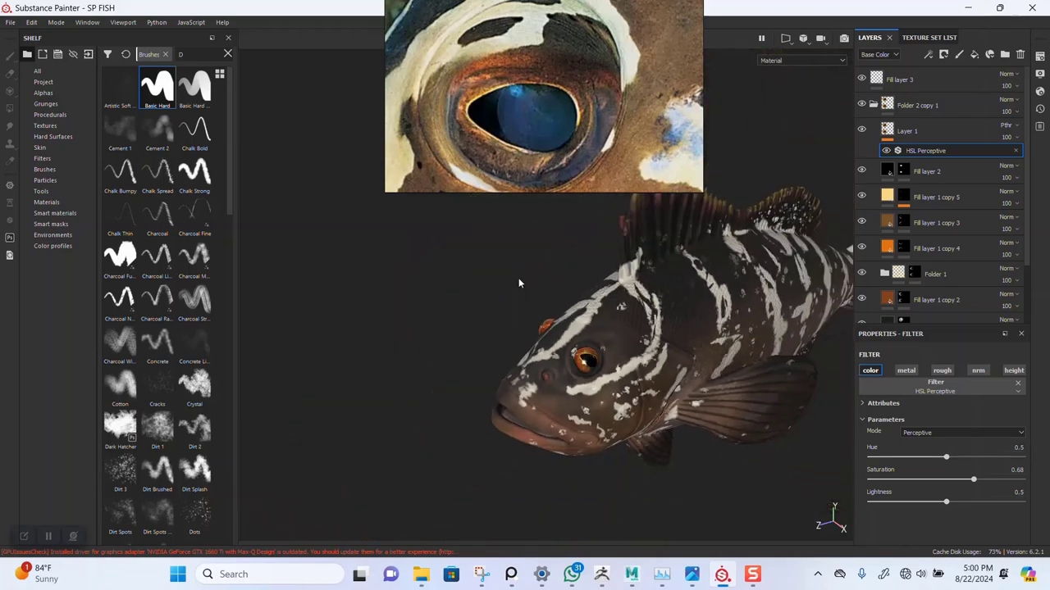
scroll(525, 106, down, 3)
scroll(521, 115, down, 3)
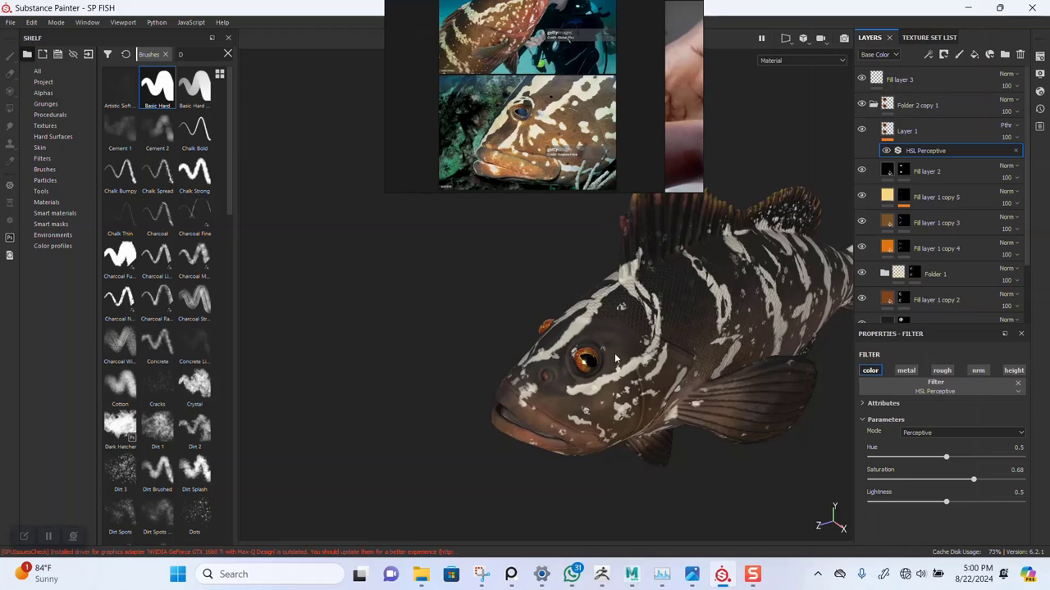
alt+drag(615, 358, 591, 386)
alt+right_drag(590, 385, 583, 456)
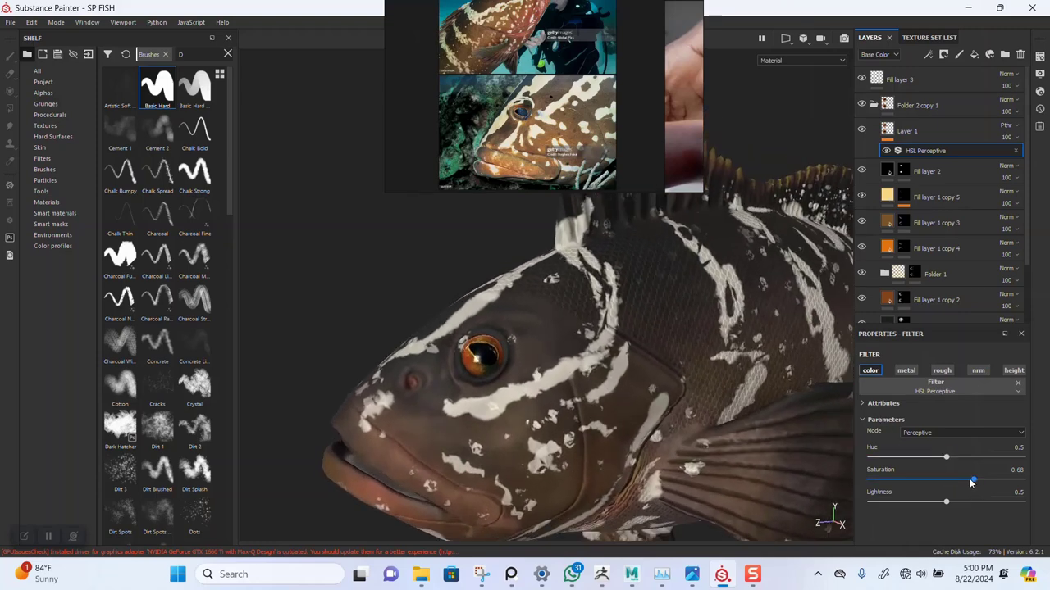
drag(971, 482, 965, 481)
Save the project and select Fill layer 2 in the body layer stack.
mouse_move(506, 350)
alt+mouse_down()
mouse_move(599, 391)
mouse_move(525, 361)
alt+mouse_up()
scroll(490, 345, up, 2)
key(ctrl+s)
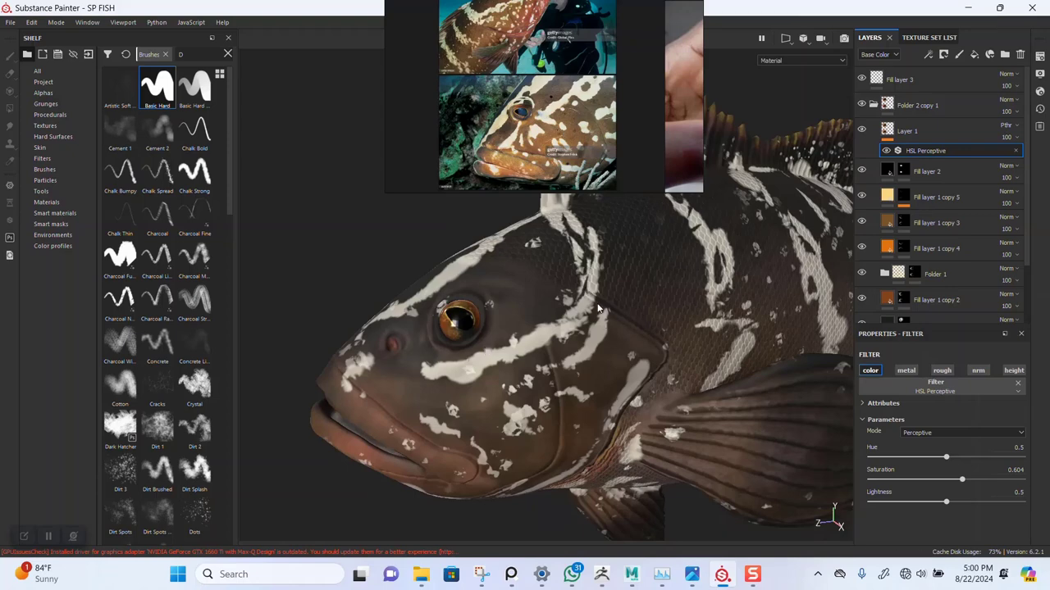
alt+drag(660, 358, 616, 314)
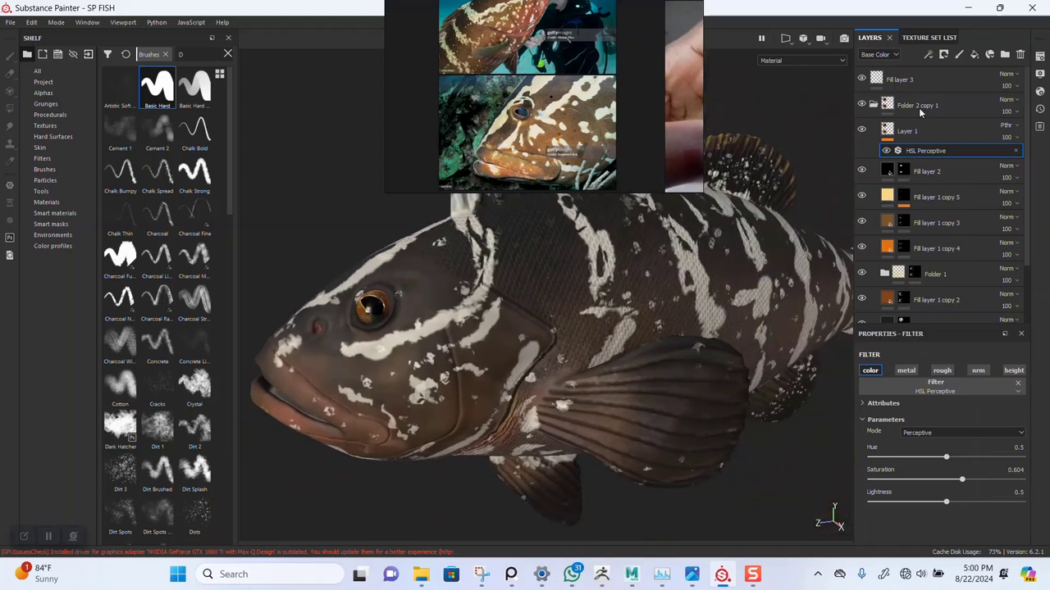
click(914, 82)
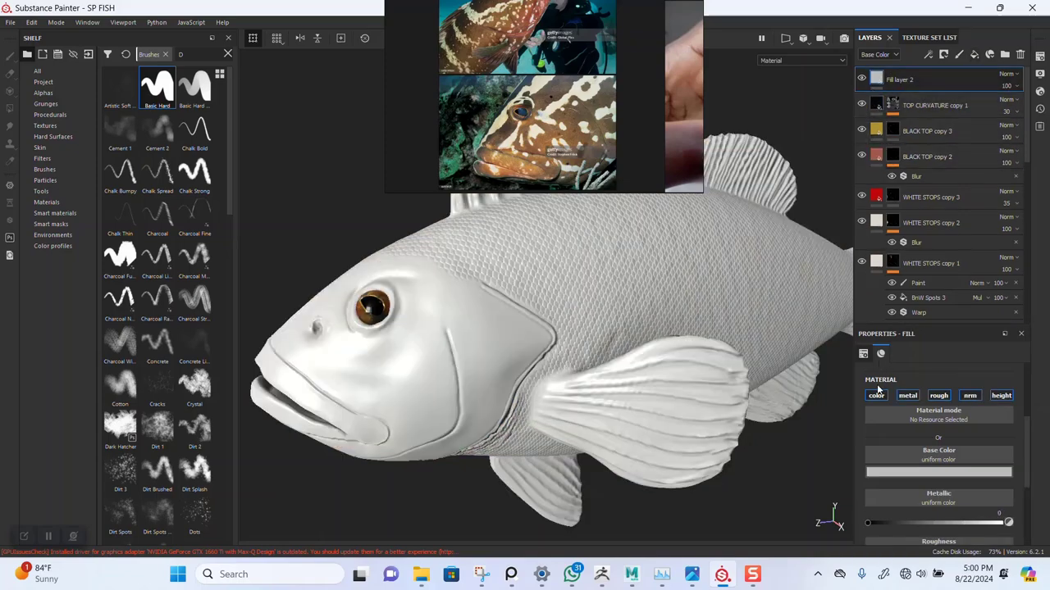
Disable the colour, normal and height channels on the body's Fill layer 2.
click(876, 396)
alt+drag(751, 383, 503, 344)
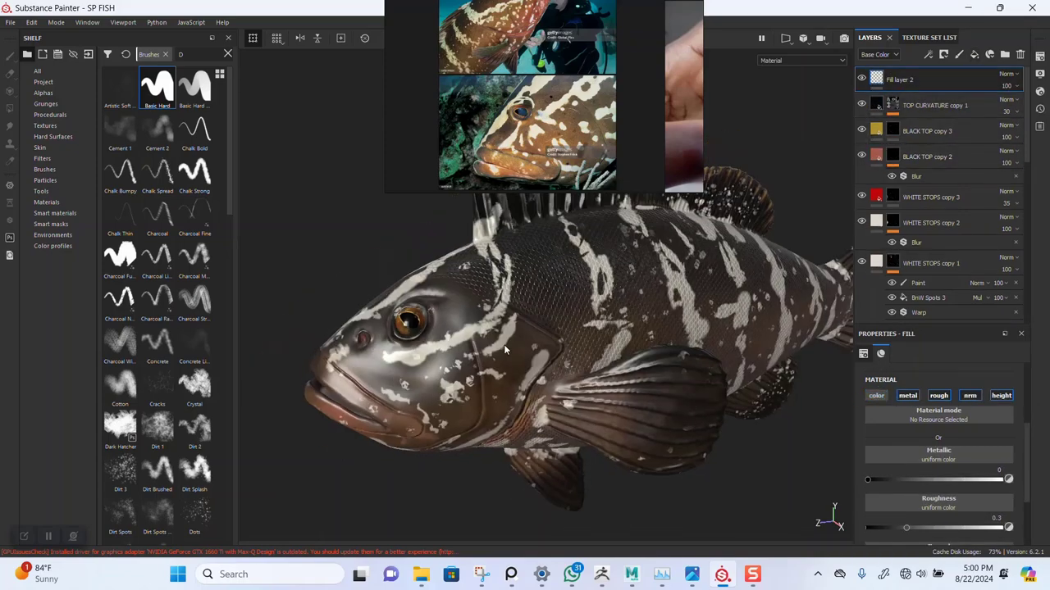
click(969, 395)
click(1001, 396)
scroll(931, 470, down, 1)
Set Fill layer 2 to metallic 0.224 and roughness 0.516.
drag(892, 526, 891, 518)
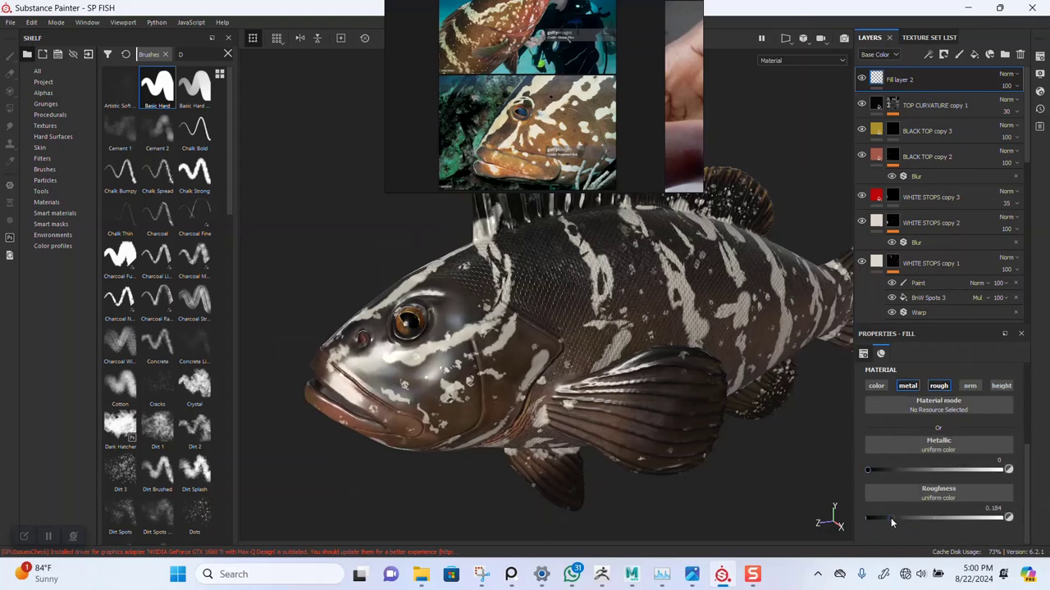
drag(915, 470, 895, 467)
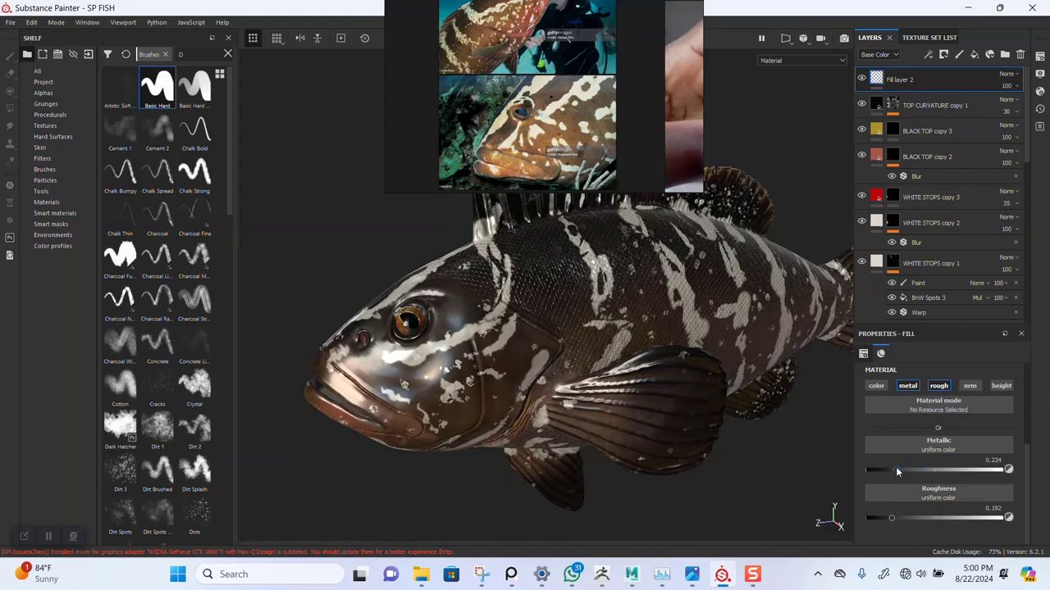
mouse_move(890, 518)
mouse_down()
mouse_move(878, 519)
mouse_move(901, 518)
mouse_up()
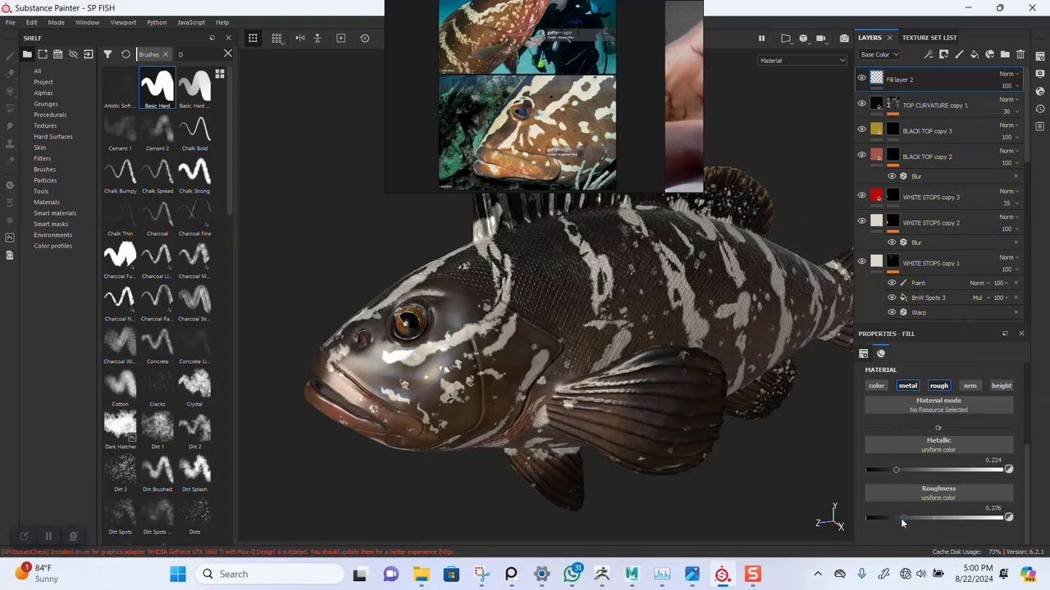
mouse_move(574, 352)
alt+mouse_down()
mouse_move(561, 344)
mouse_move(567, 355)
mouse_move(620, 346)
mouse_move(637, 392)
mouse_move(673, 406)
alt+mouse_up()
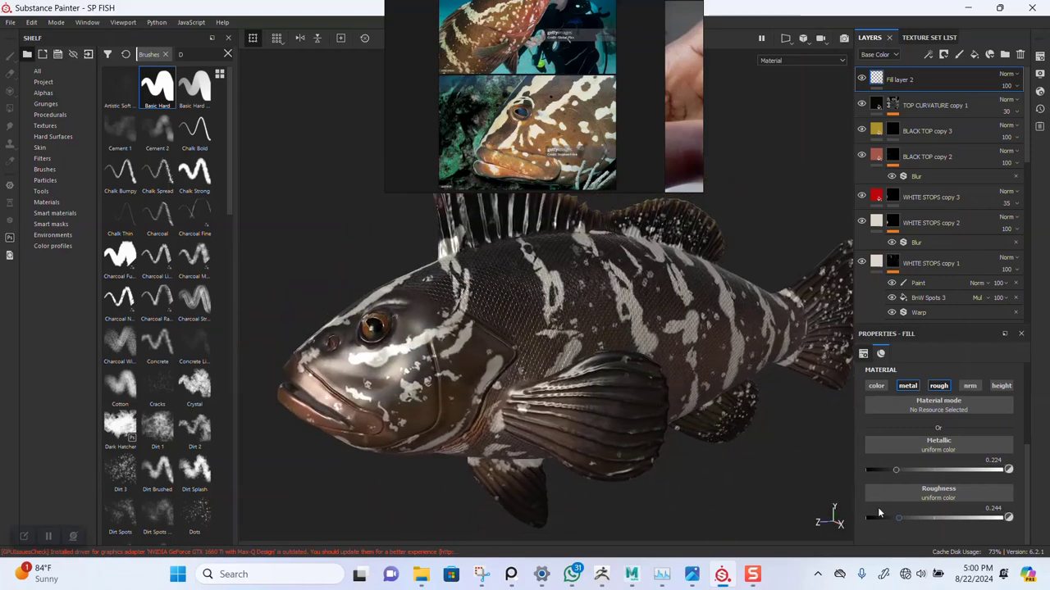
drag(898, 518, 924, 519)
mouse_move(588, 389)
alt+mouse_down()
mouse_move(529, 427)
mouse_move(644, 402)
mouse_move(452, 397)
alt+mouse_up()
mouse_move(486, 502)
alt+mouse_down()
mouse_move(553, 418)
mouse_move(548, 398)
alt+mouse_up()
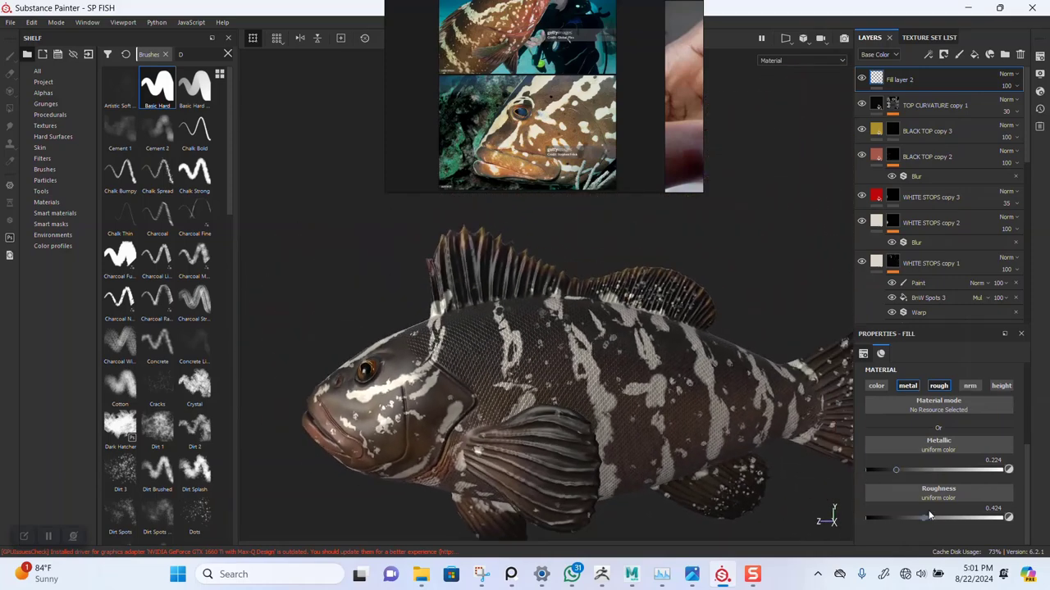
drag(923, 518, 937, 519)
alt+drag(656, 410, 579, 404)
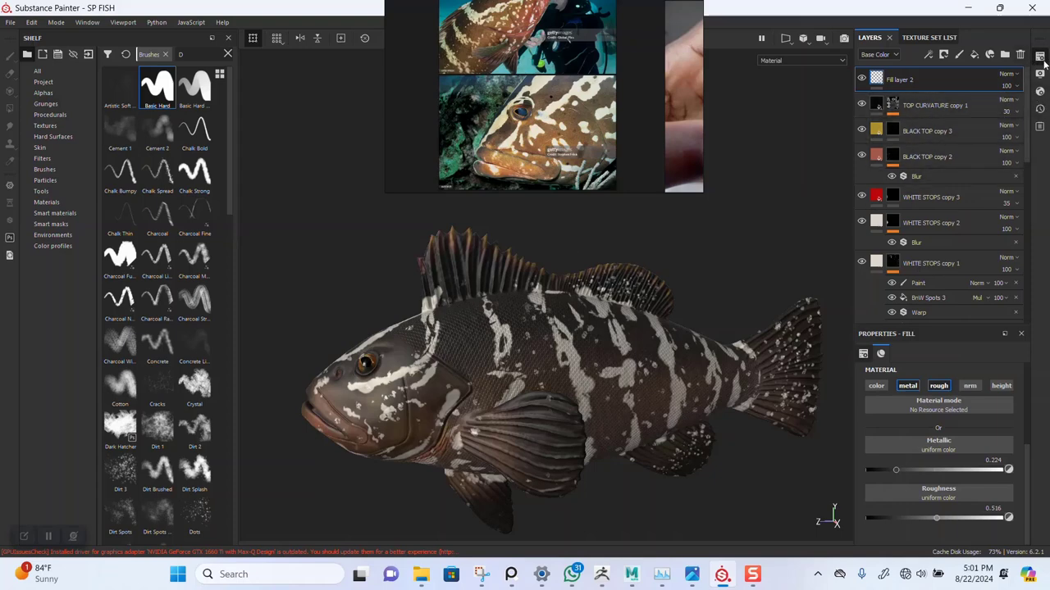
In Display Settings, enable shadows and try the Studio 02 environment map.
click(1040, 57)
click(1040, 75)
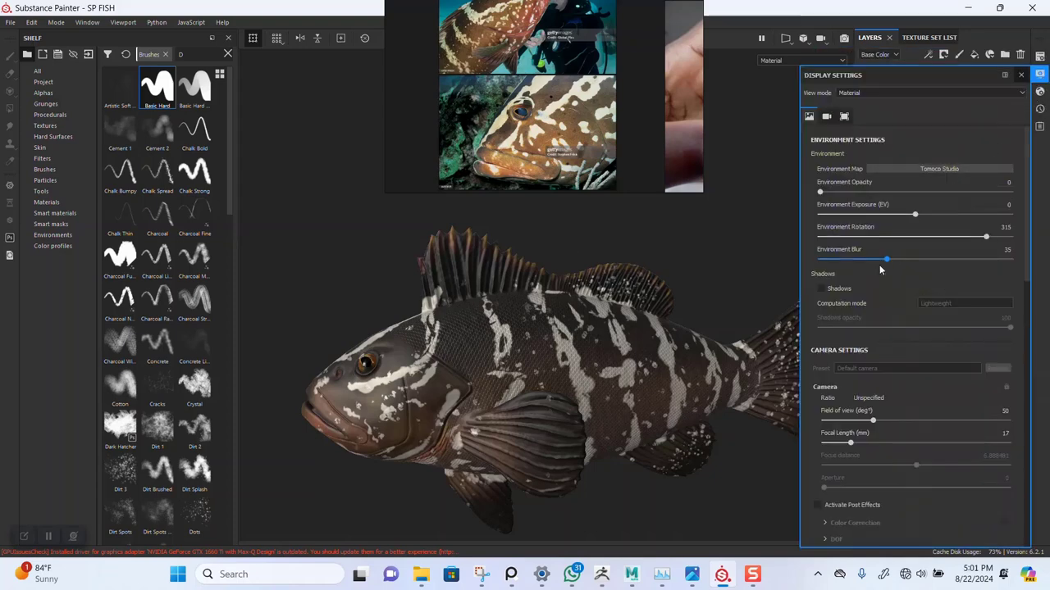
click(820, 289)
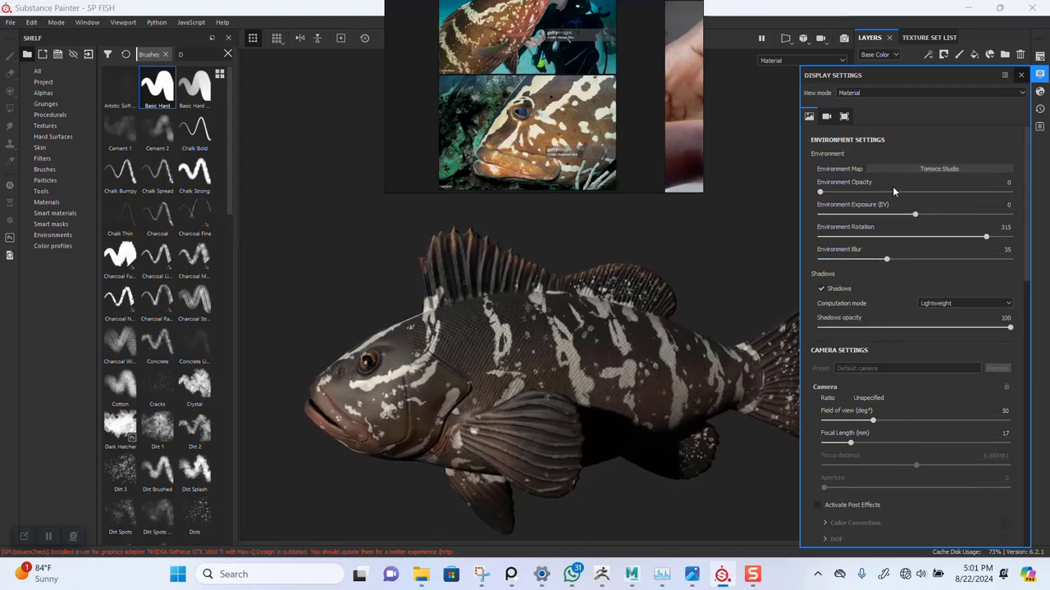
click(911, 169)
scroll(957, 320, down, 2)
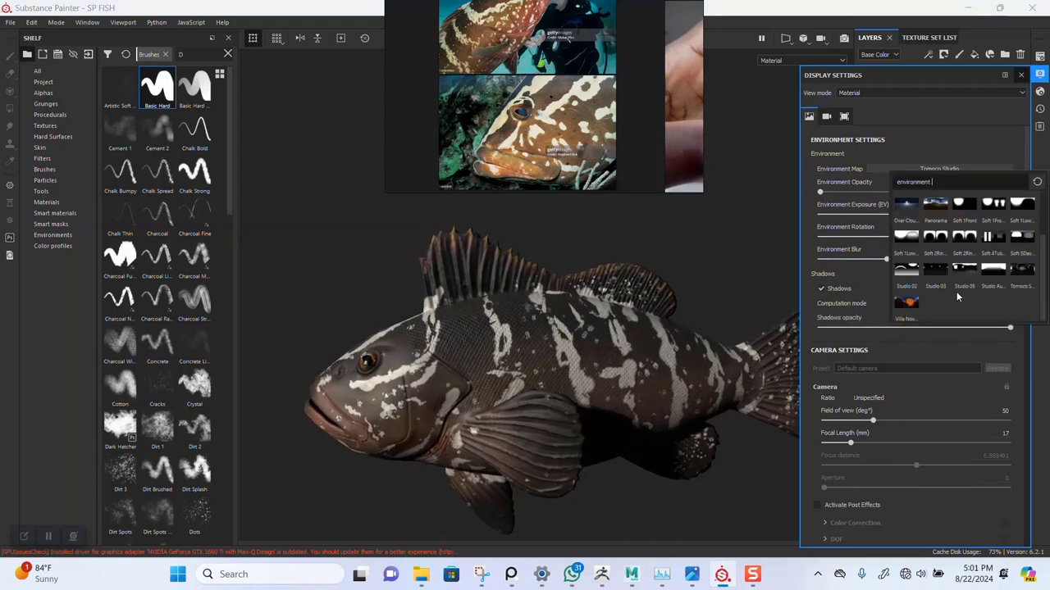
click(910, 284)
shift+right_drag(621, 355, 583, 365)
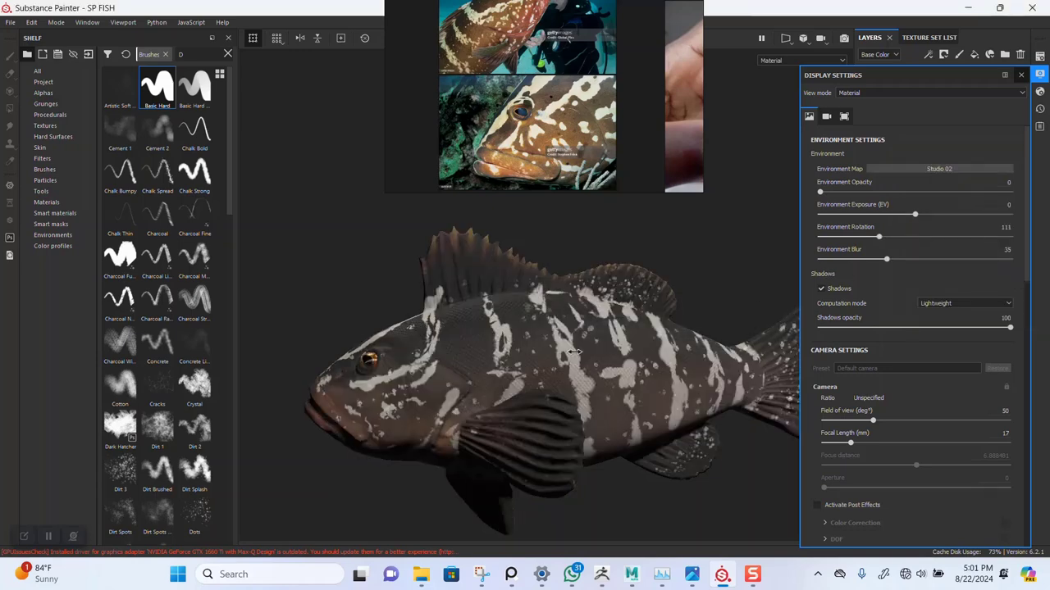
mouse_move(584, 368)
alt+mouse_down()
mouse_move(582, 354)
mouse_move(565, 361)
alt+mouse_up()
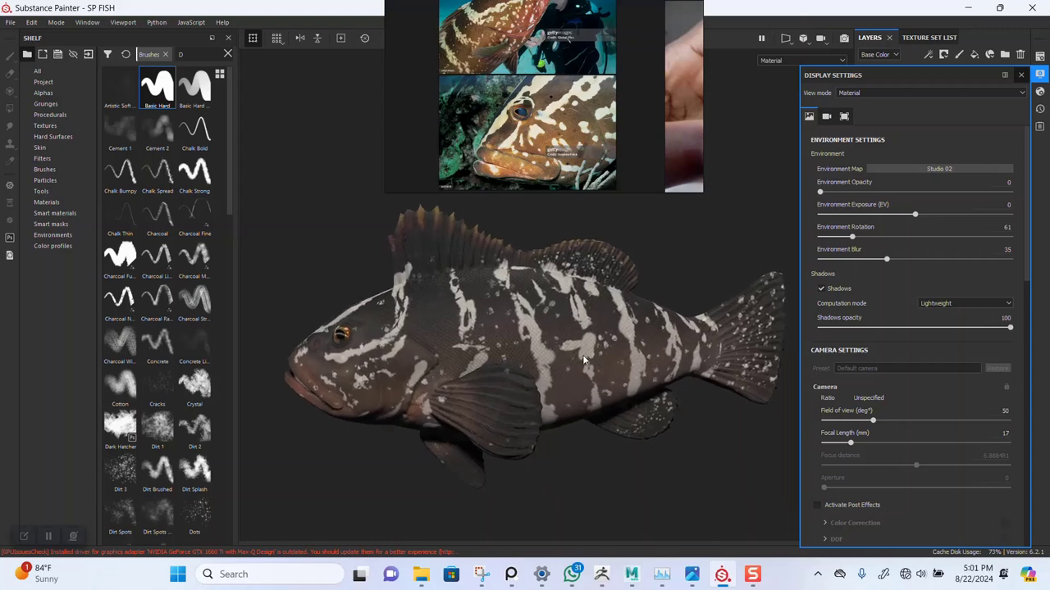
Switch the environment map to Mondarrain 3 and rotate the lighting onto the fish.
click(923, 168)
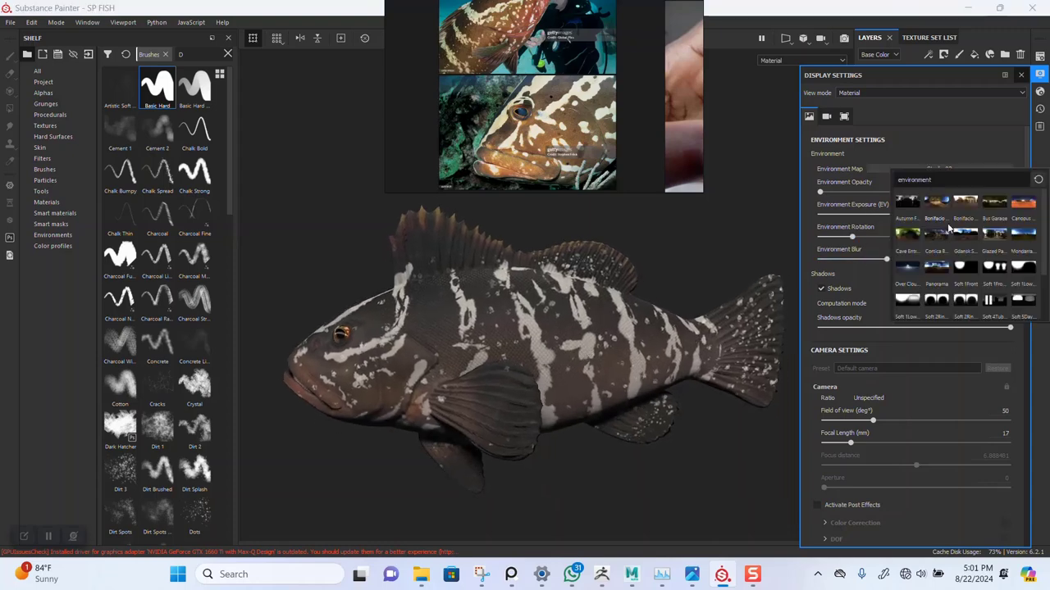
mouse_move(563, 372)
shift+right_down()
mouse_move(621, 370)
mouse_move(587, 370)
shift+right_up()
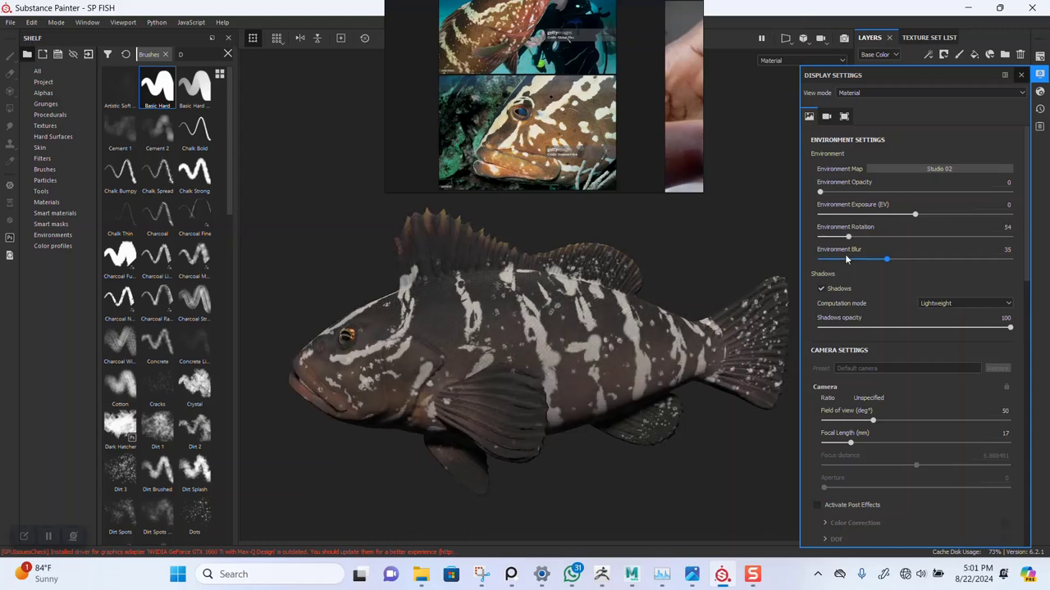
click(916, 169)
click(1027, 240)
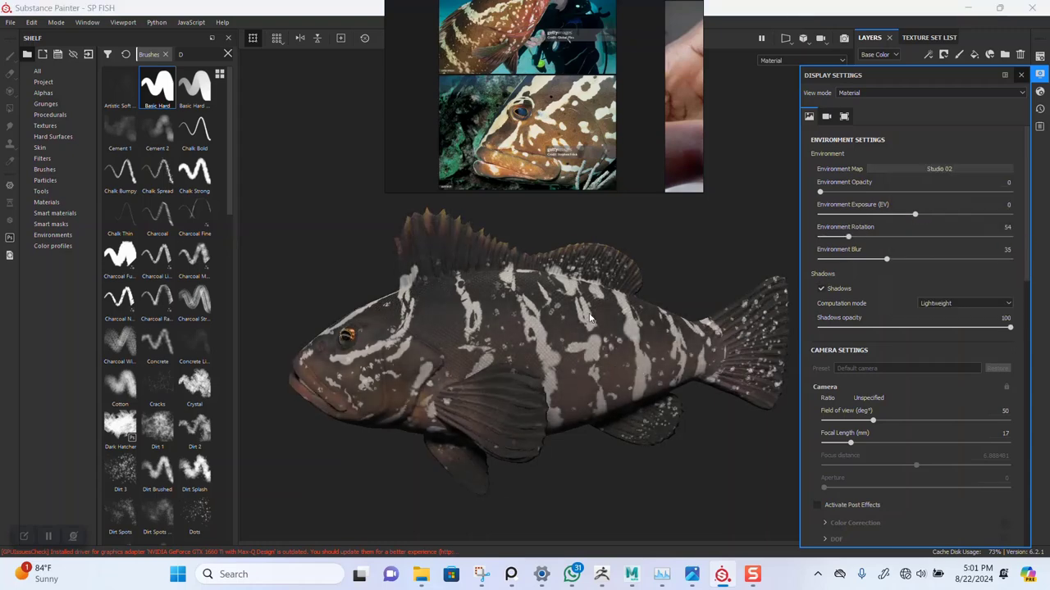
shift+right_drag(574, 344, 560, 368)
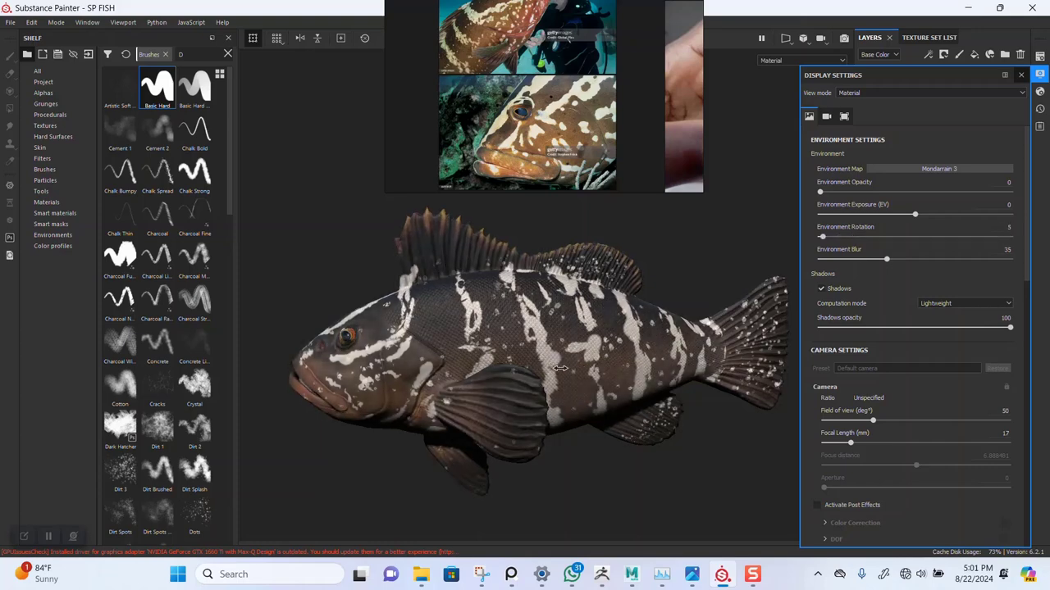
mouse_move(511, 369)
alt+mouse_down()
mouse_move(496, 377)
mouse_move(412, 322)
mouse_move(496, 327)
mouse_move(605, 311)
mouse_move(557, 345)
mouse_move(487, 428)
mouse_move(391, 357)
mouse_move(528, 359)
mouse_move(498, 357)
mouse_move(497, 368)
mouse_move(482, 343)
mouse_move(505, 351)
alt+mouse_up()
click(1017, 76)
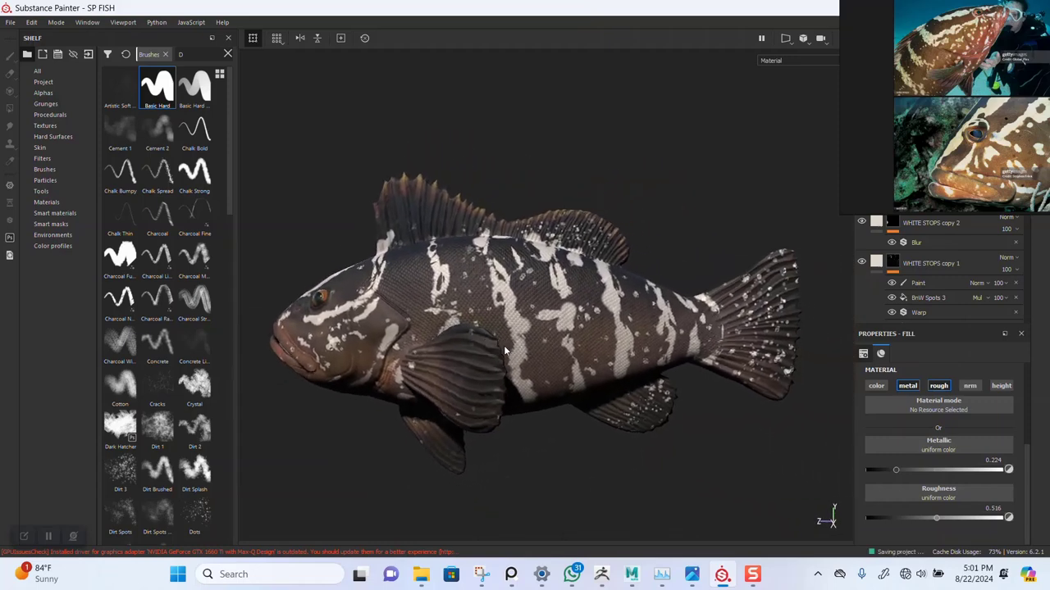